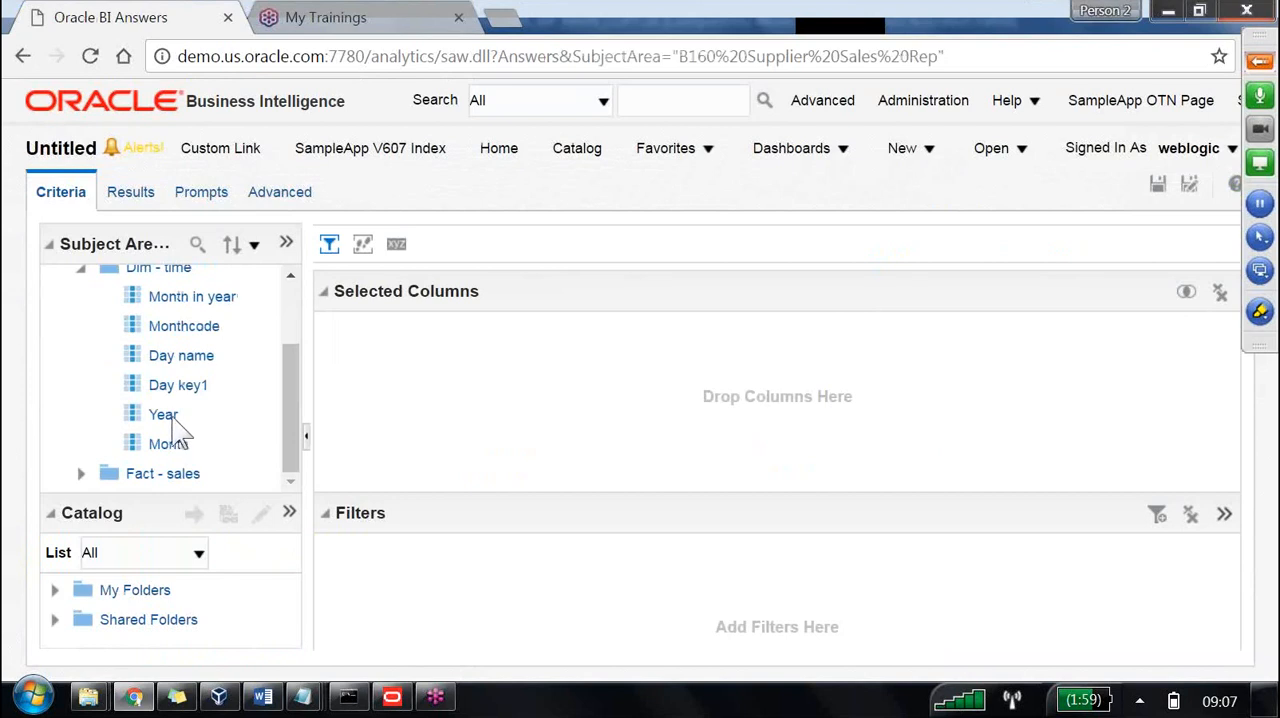
Add the Year column from Dim - time and the Dollars column from the Fact - sales Database Columns to the analysis.
left_click(81, 473)
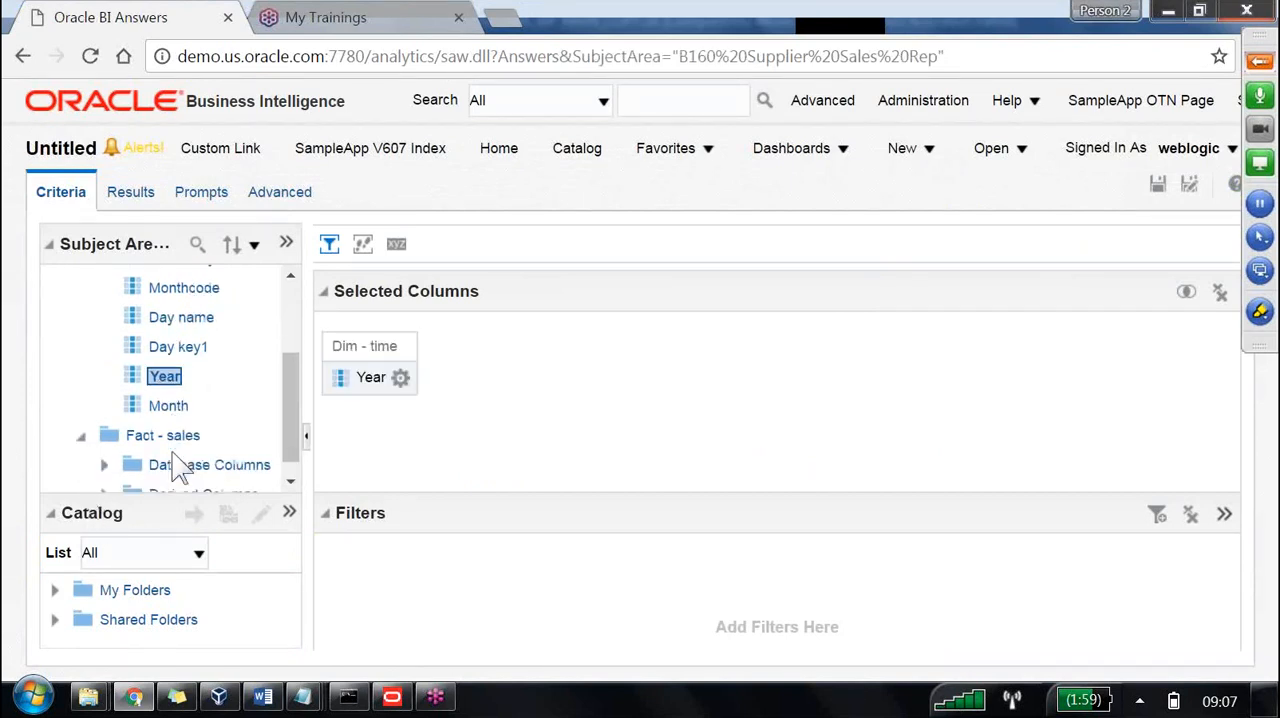
left_click(104, 444)
double_click(195, 474)
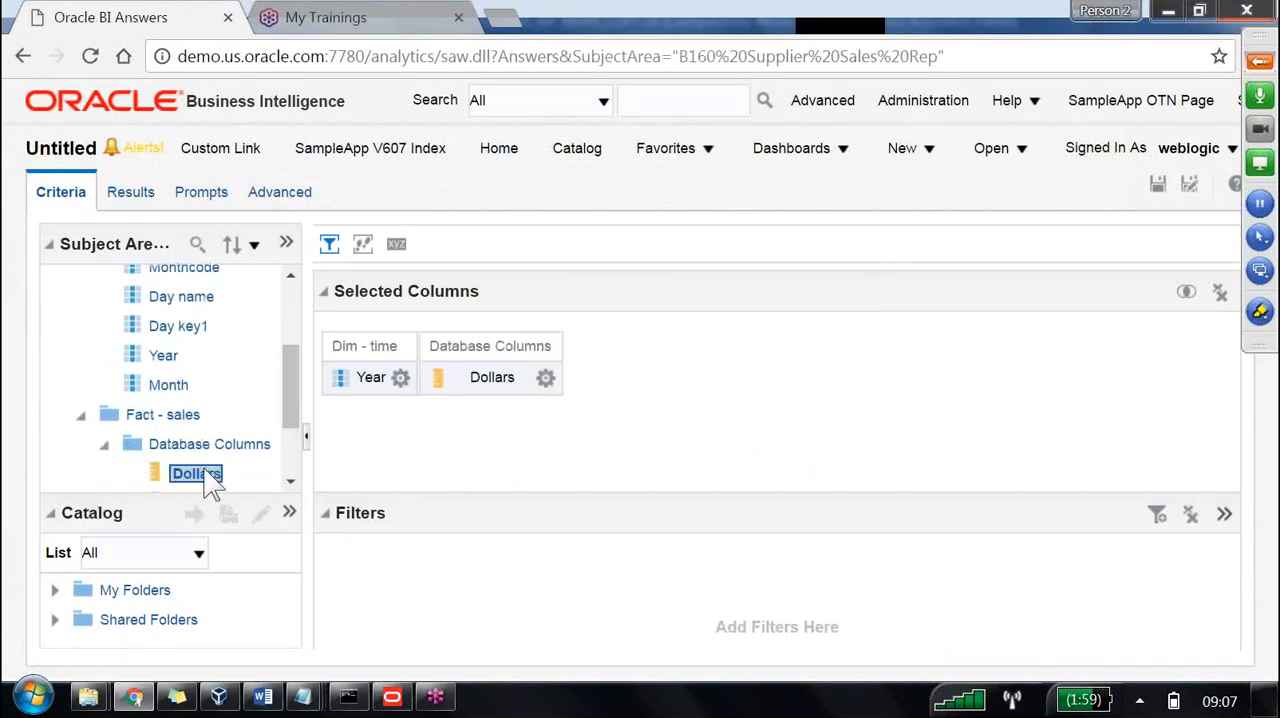
Save the analysis in My Folders under the name Time Hierarchy.
left_click(1156, 186)
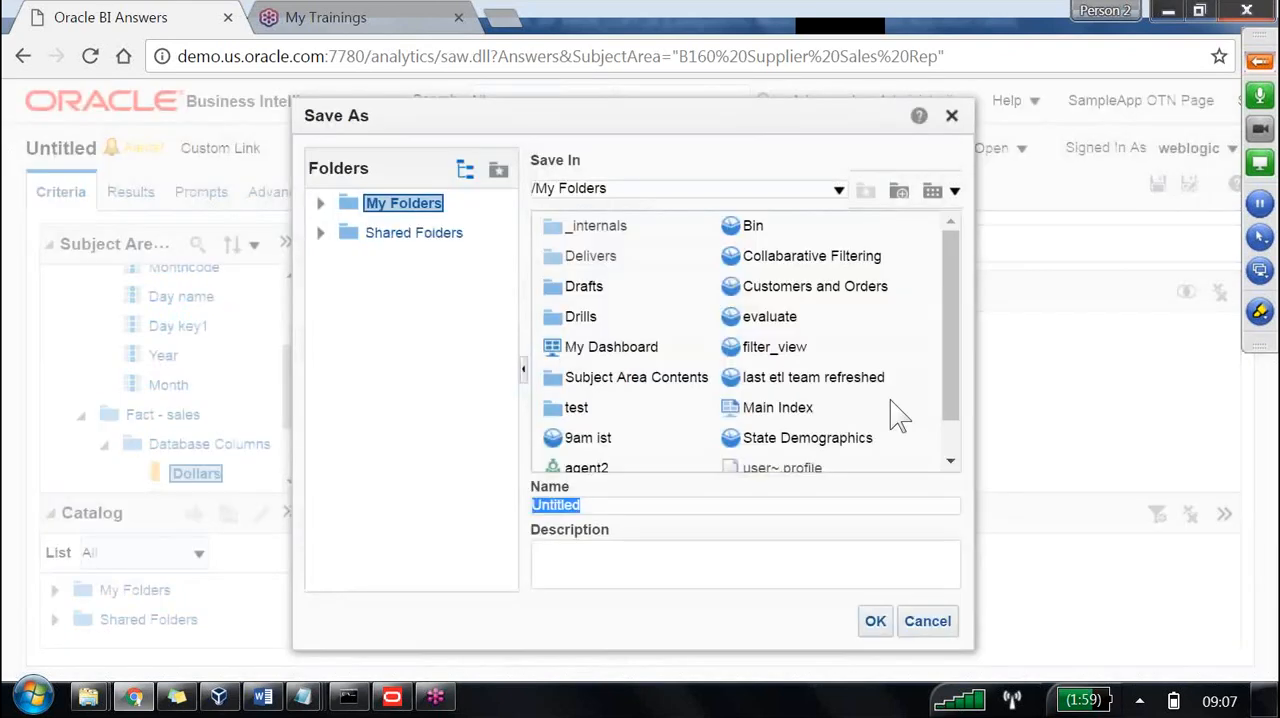
type("Time Hier")
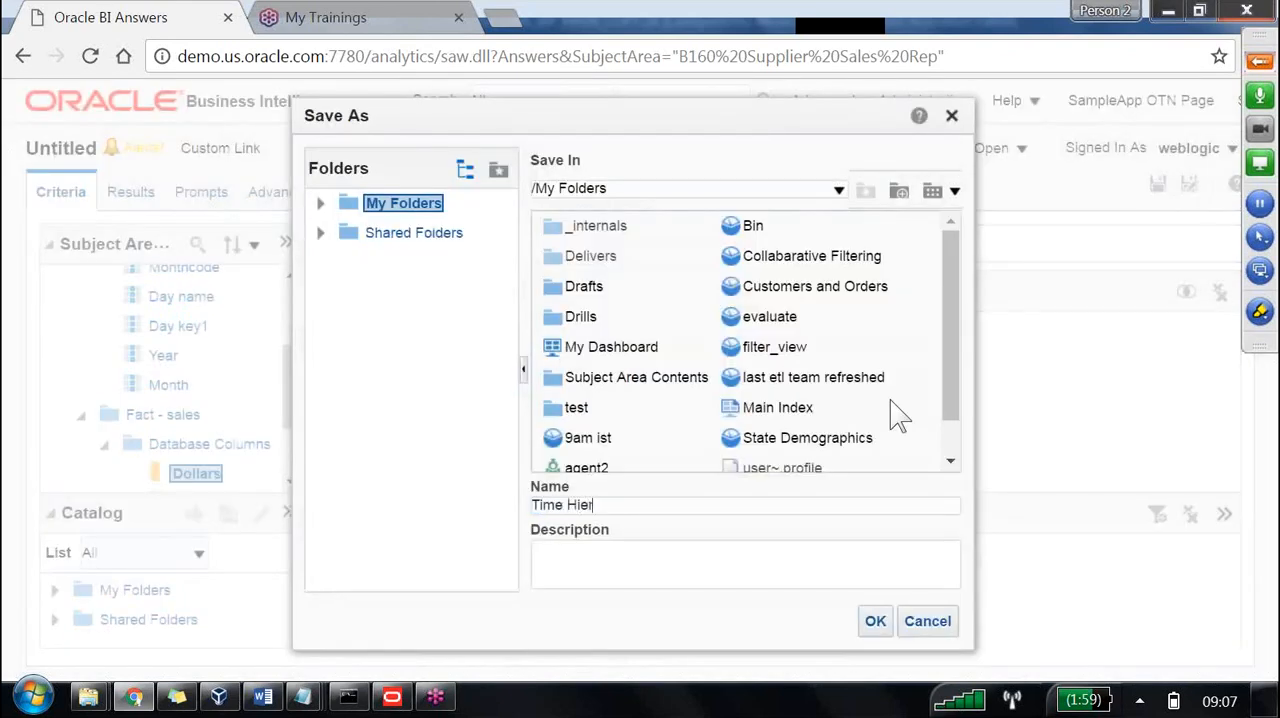
type("archy")
left_click(880, 622)
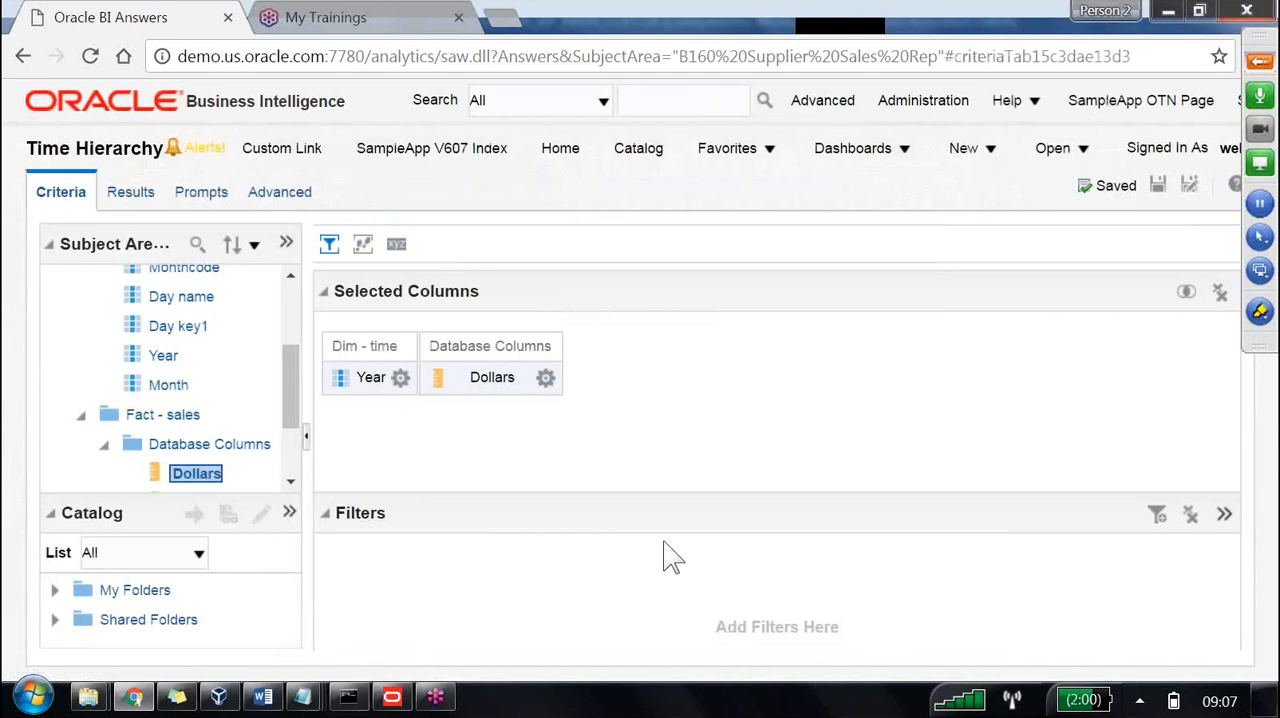
Show the analysis results and try to drill down on the year 1,999 in the table.
left_click(125, 192)
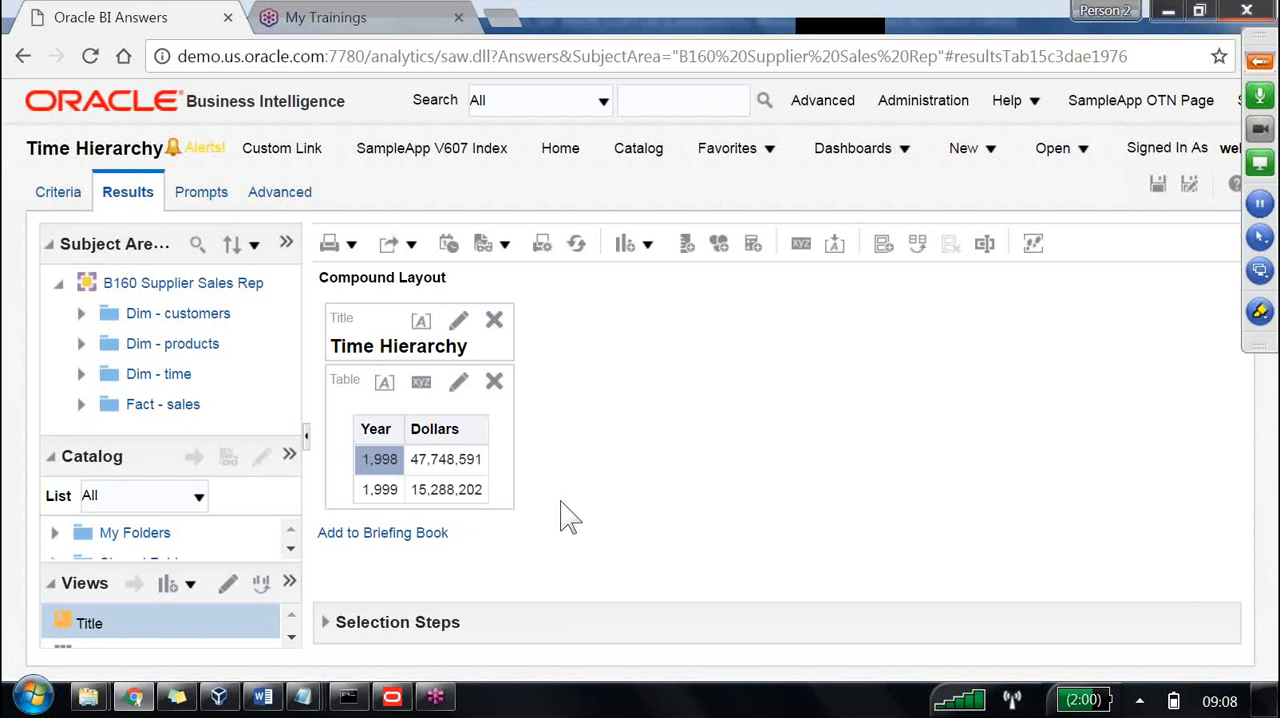
left_click(392, 492)
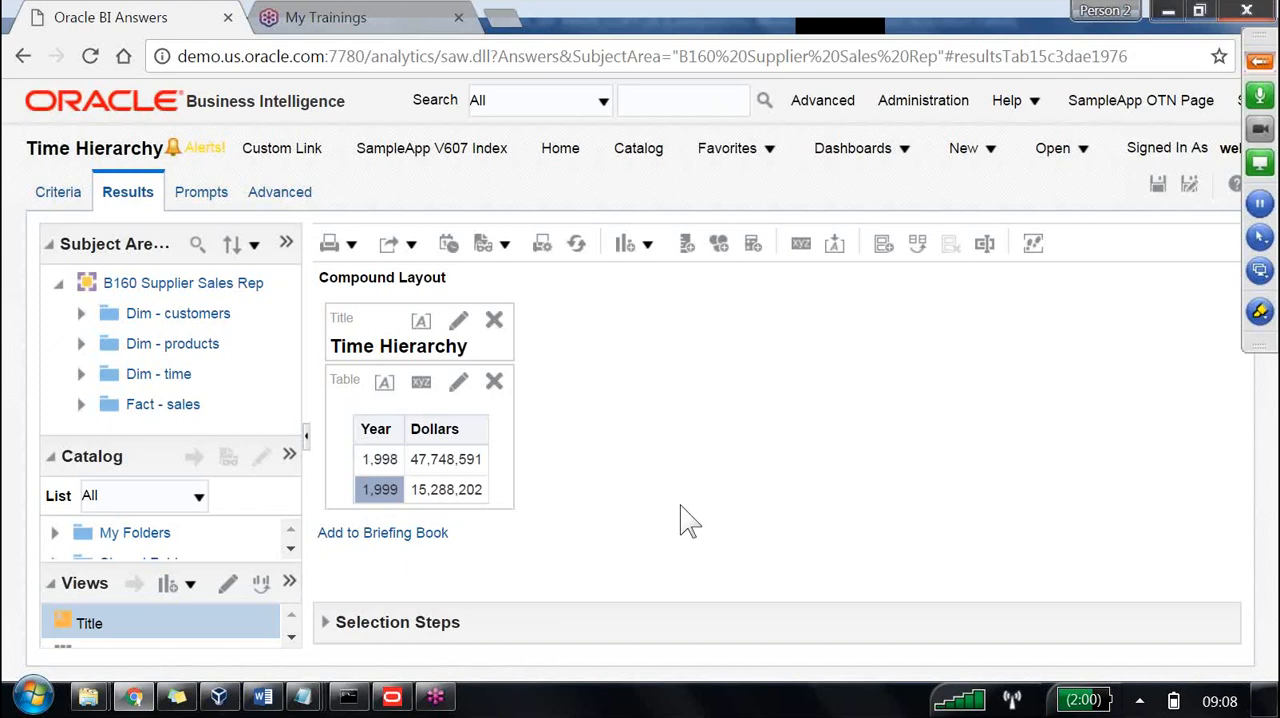
Switch to the Oracle BI Administration Tool and create a logical dimension with level-based hierarchy from the Dim - time lt table in Core.
key("alt+Tab")
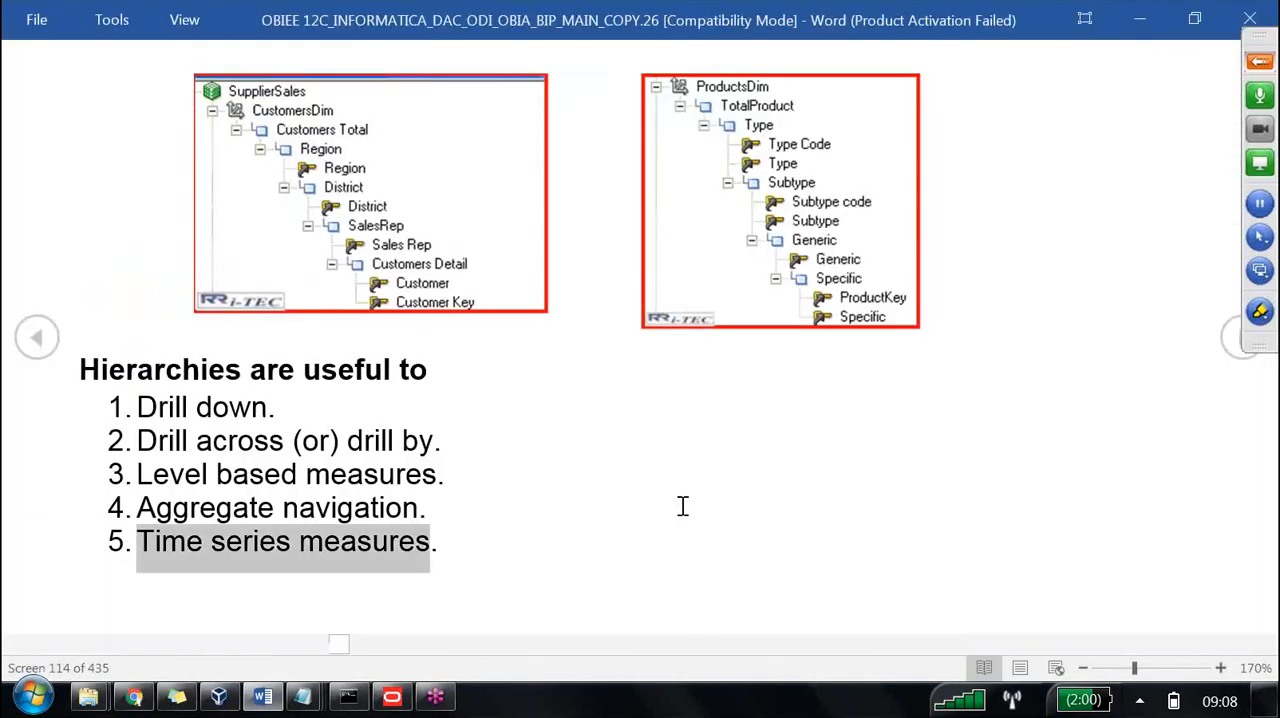
key("alt+Tab")
key("alt+Tab")
key("alt+Tab")
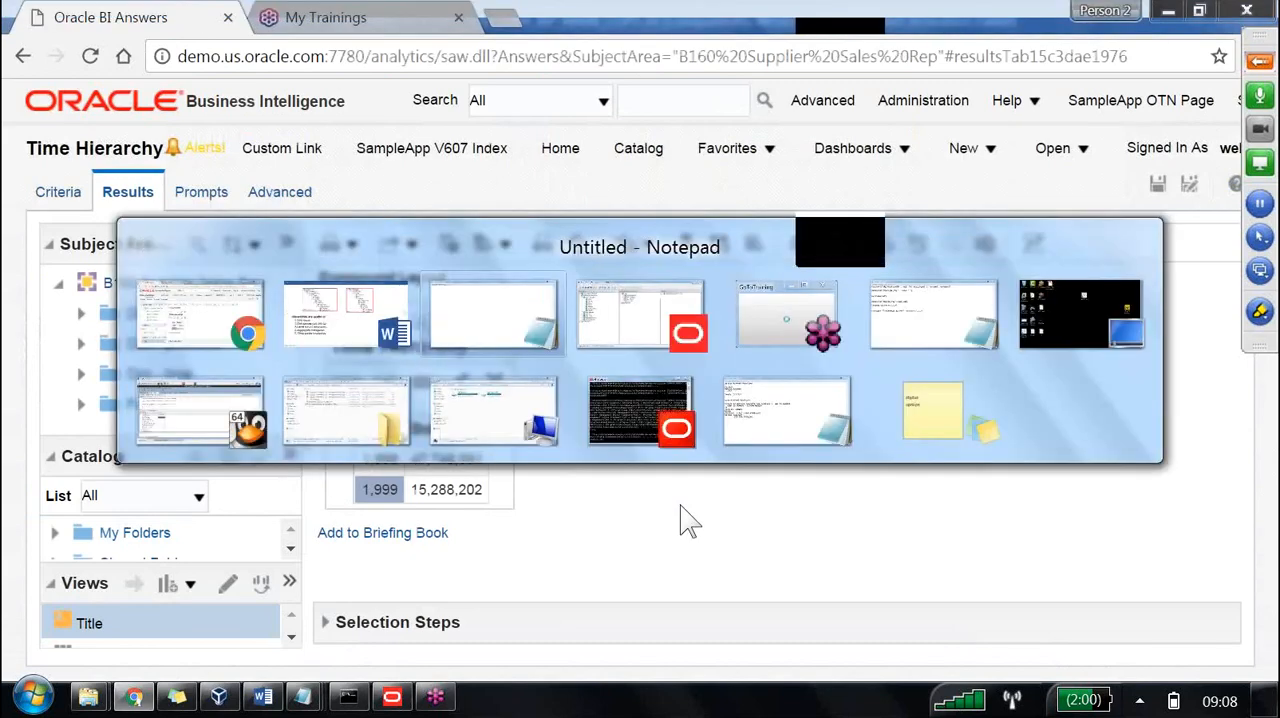
key("alt+Tab")
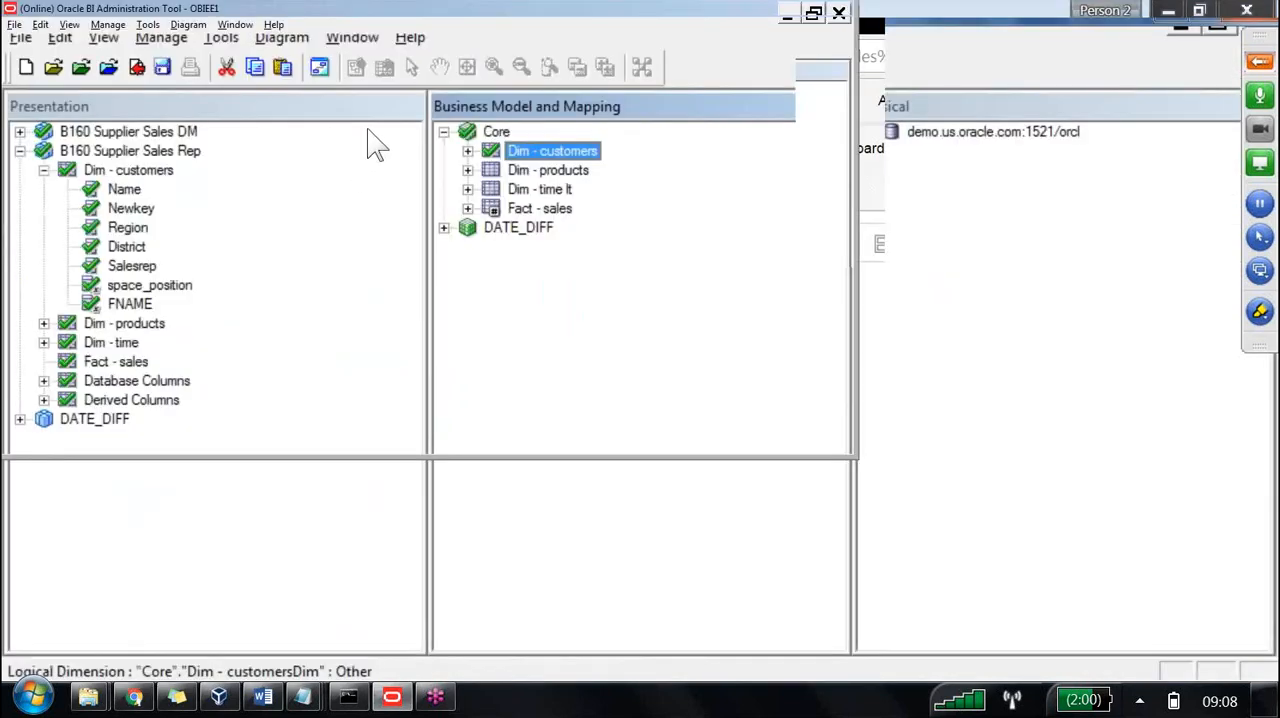
key("Down")
key("Down")
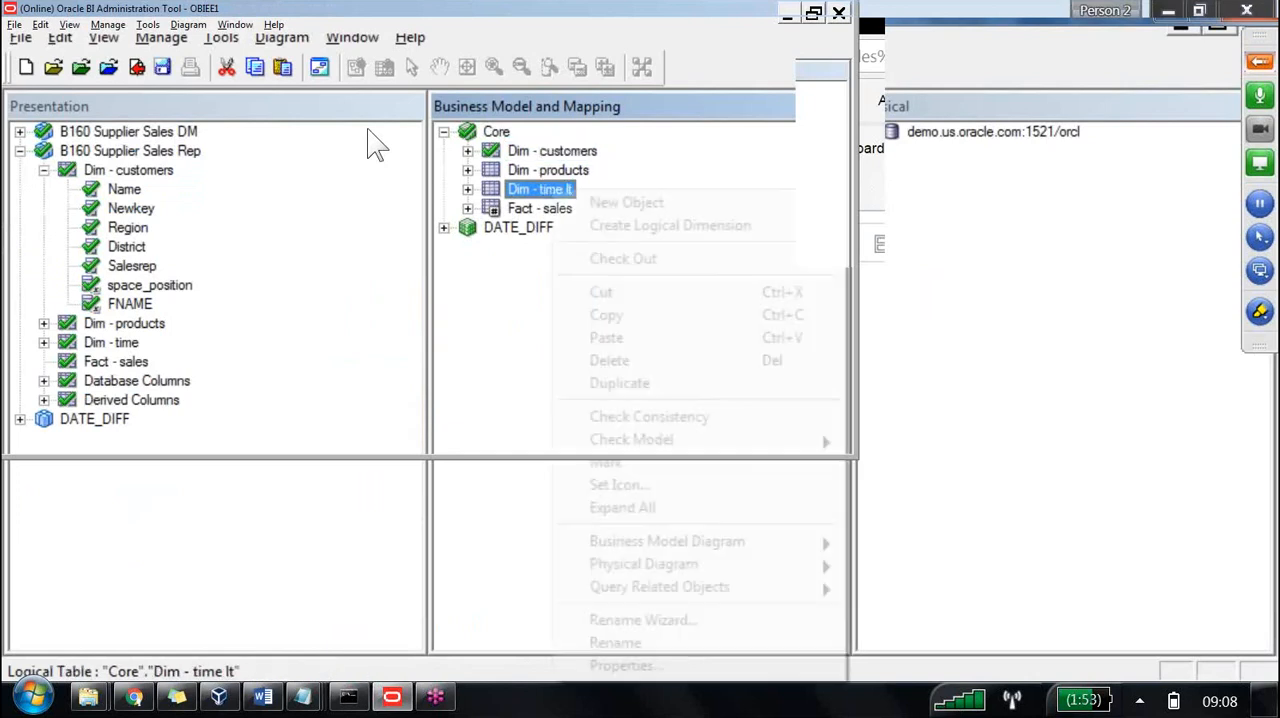
key("shift+F10")
key("Down")
key("Down")
key("Right")
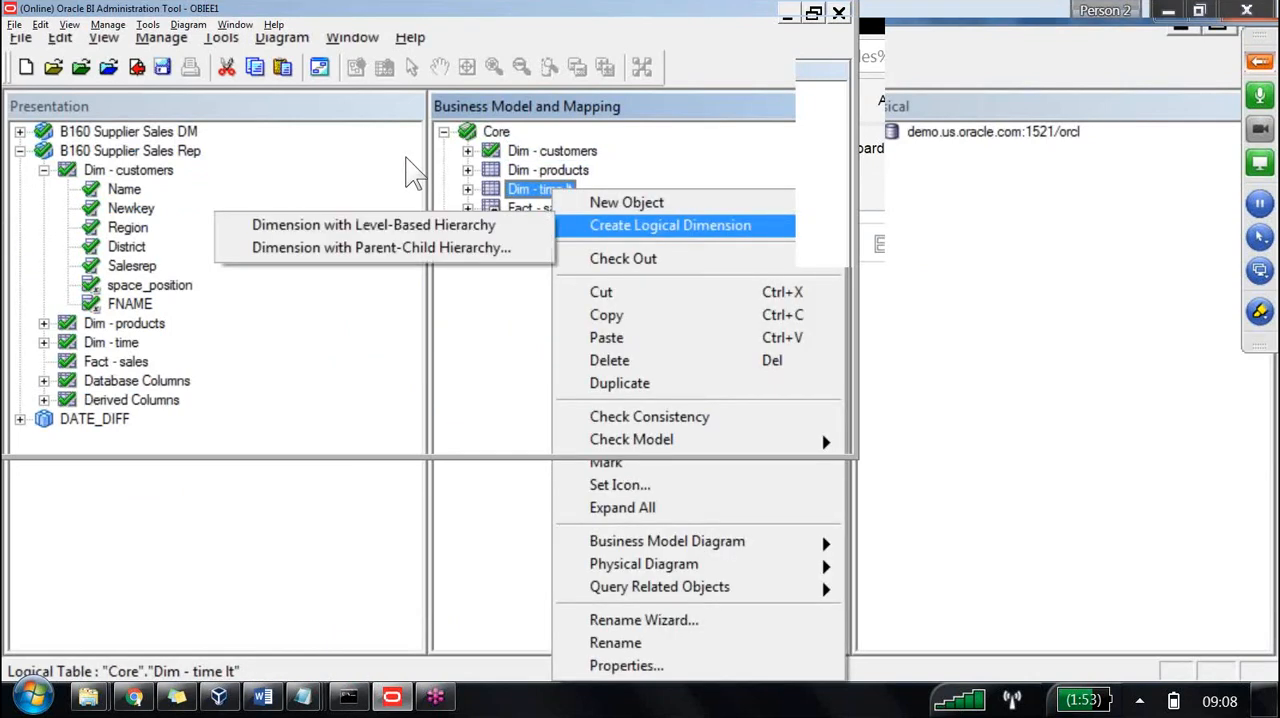
key("Down")
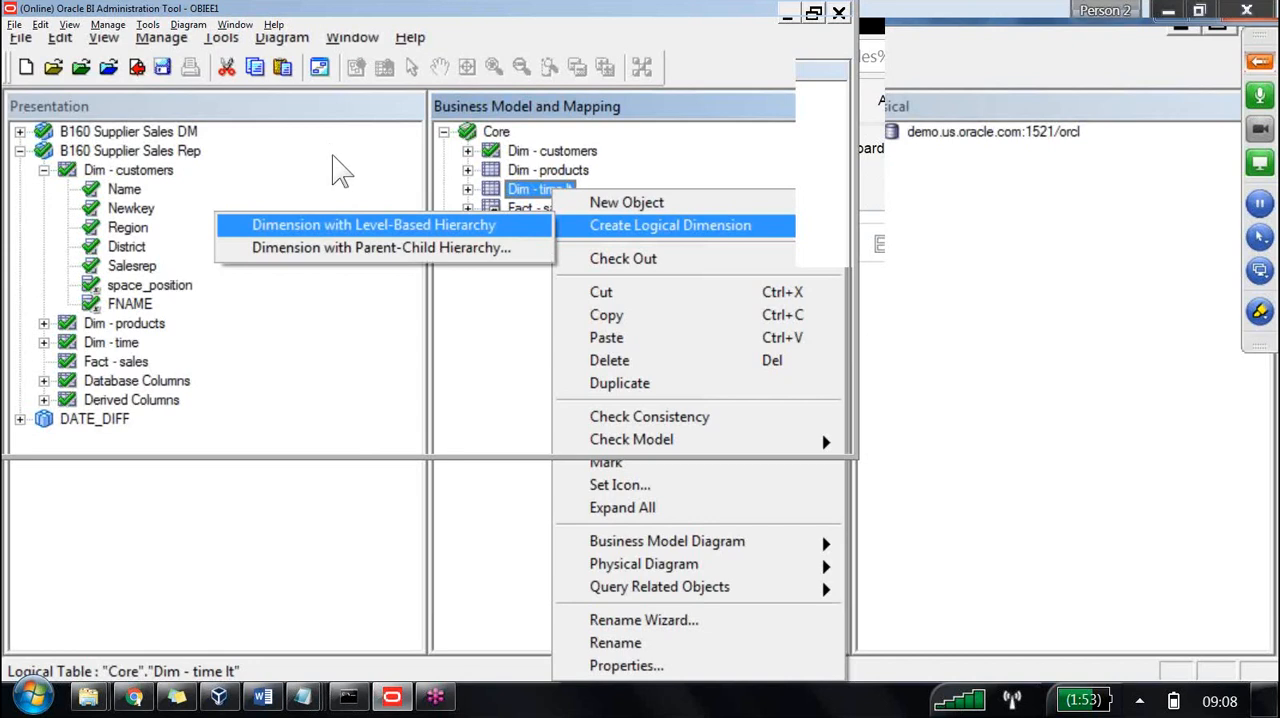
key("Return")
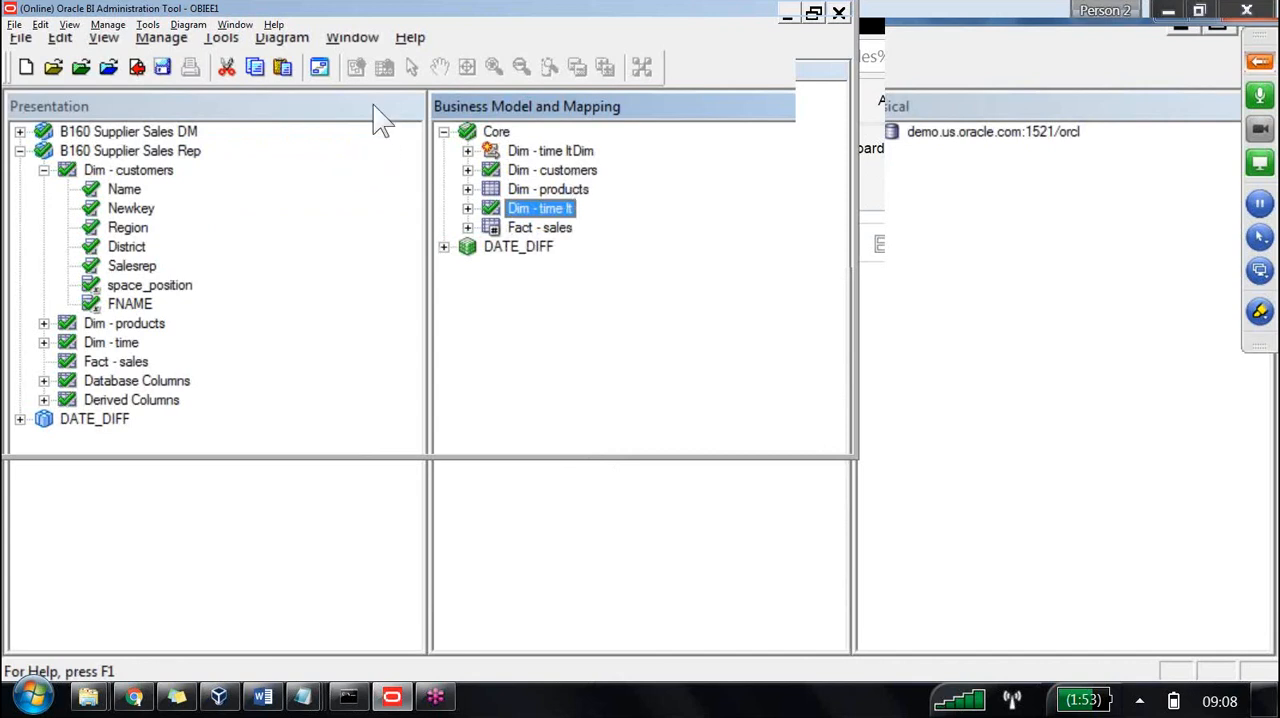
Rename the new logical dimension in the Core business model as Time Hierarchy.
left_click(557, 154)
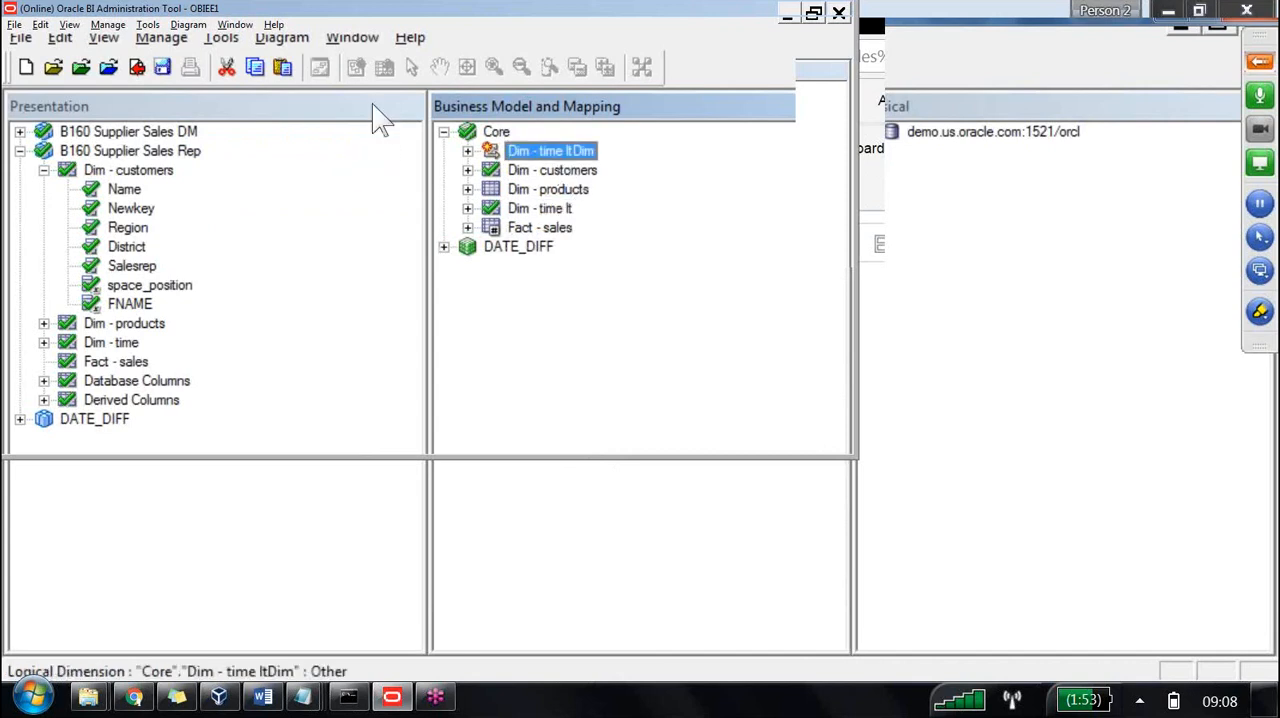
right_click(558, 154)
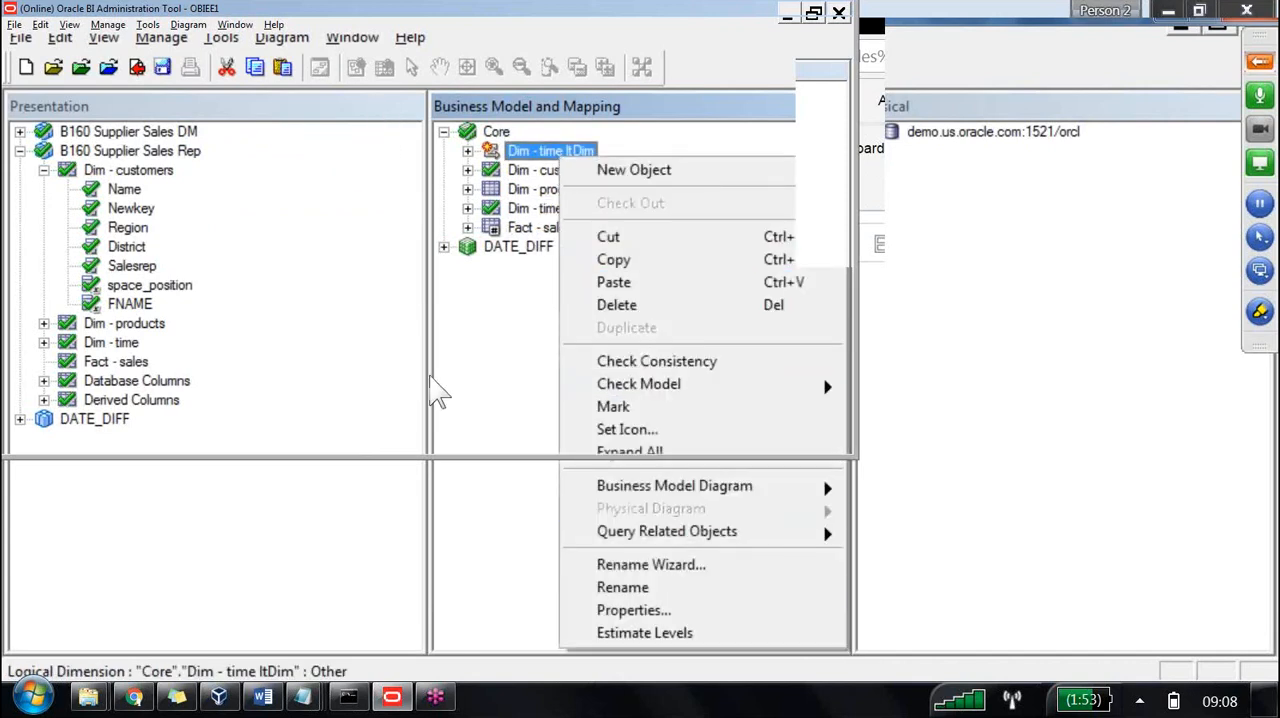
left_click(622, 587)
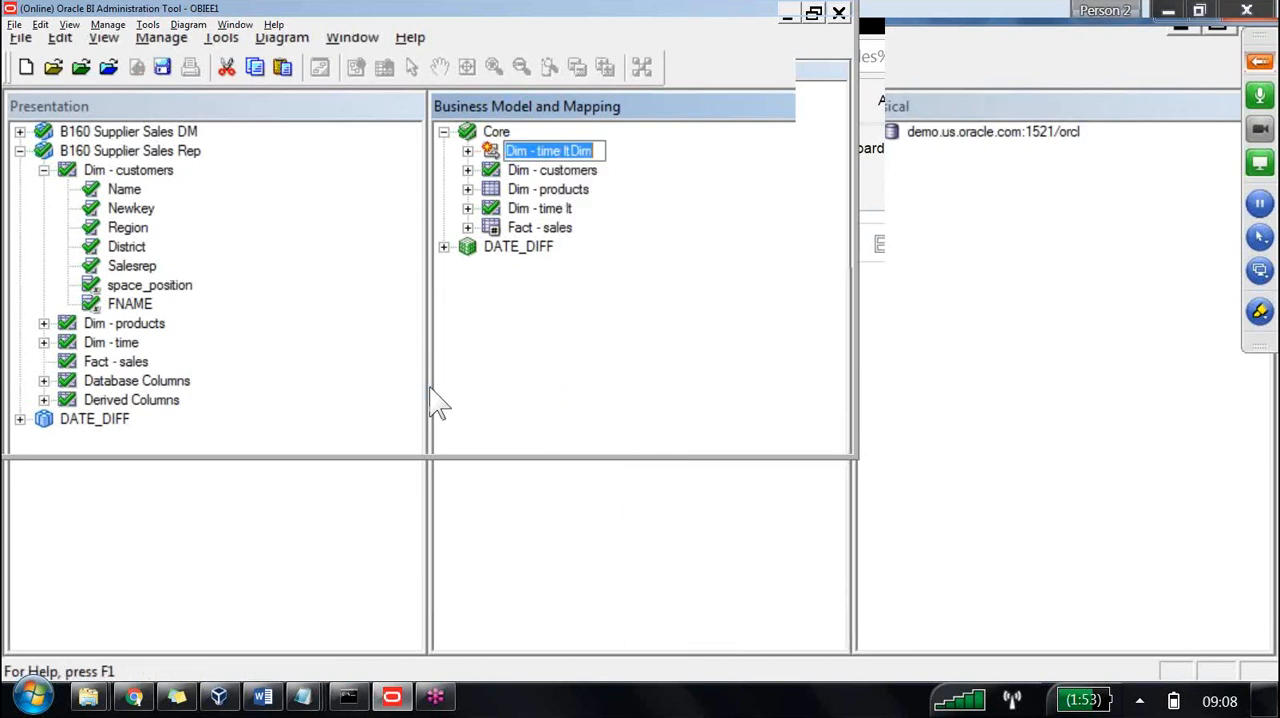
type("Time Hierarchy")
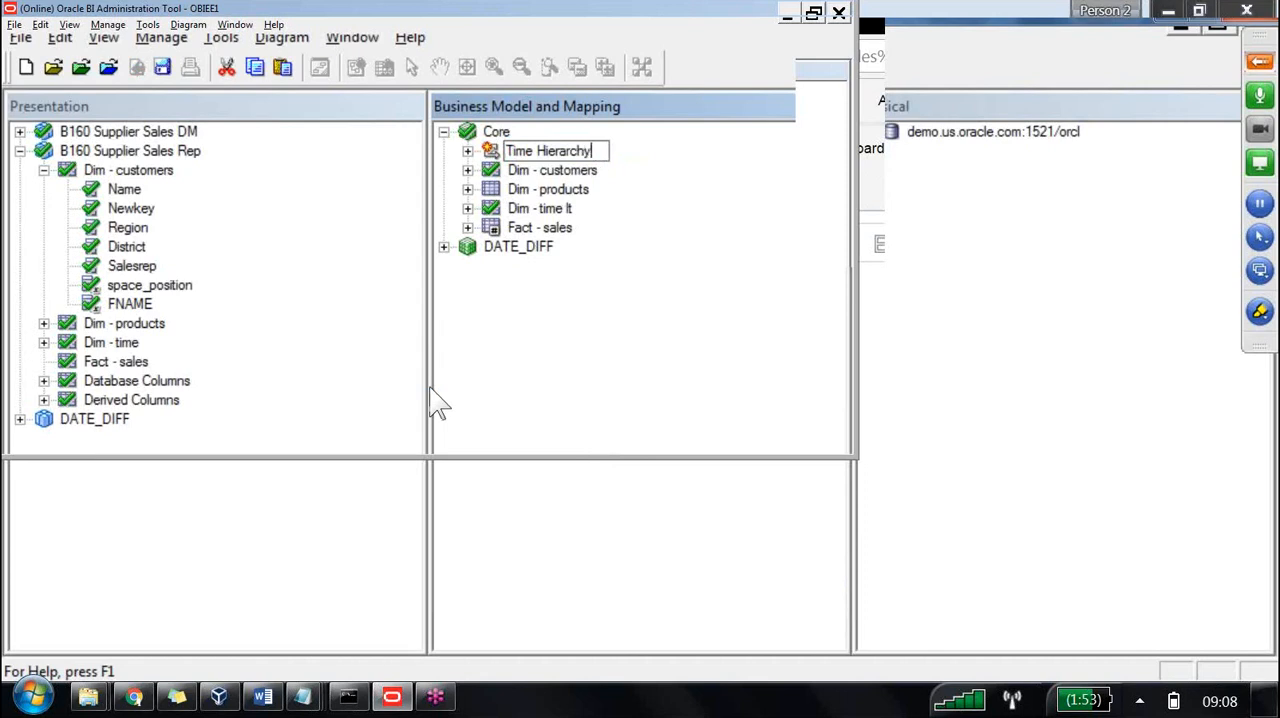
key("Return")
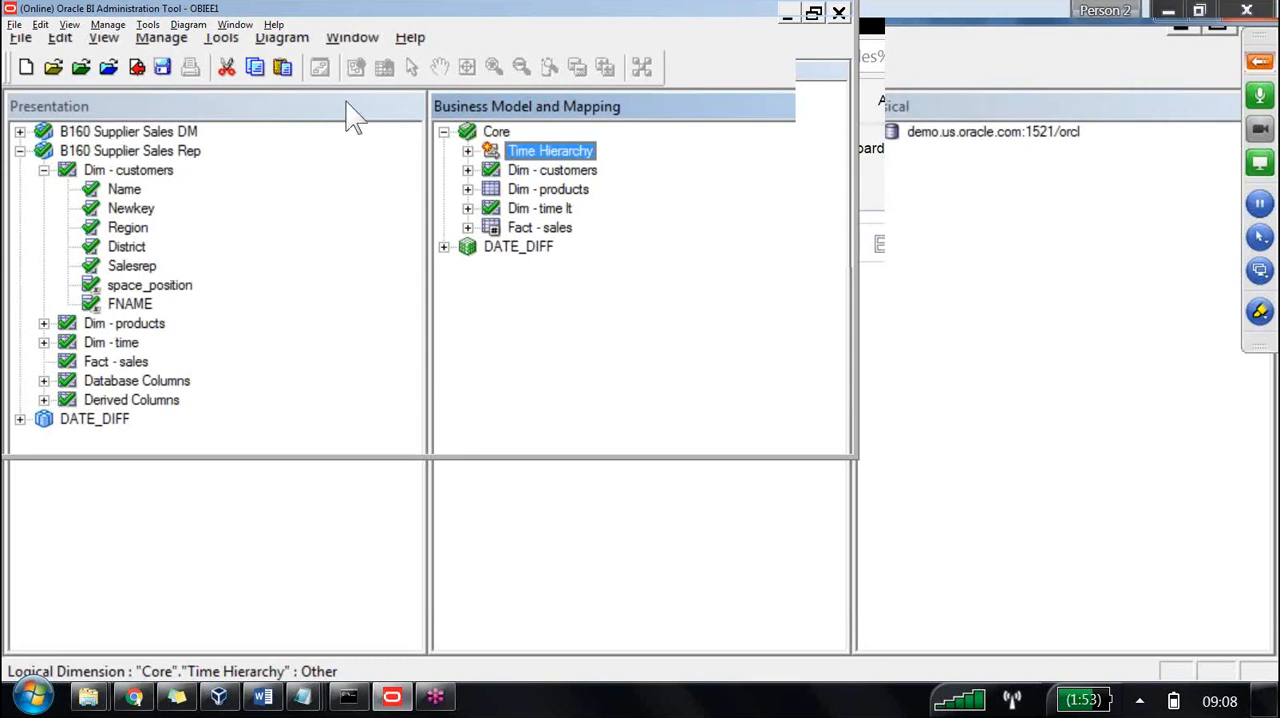
Rename the total level inside Time Hierarchy as Grand Total Level.
key("Right")
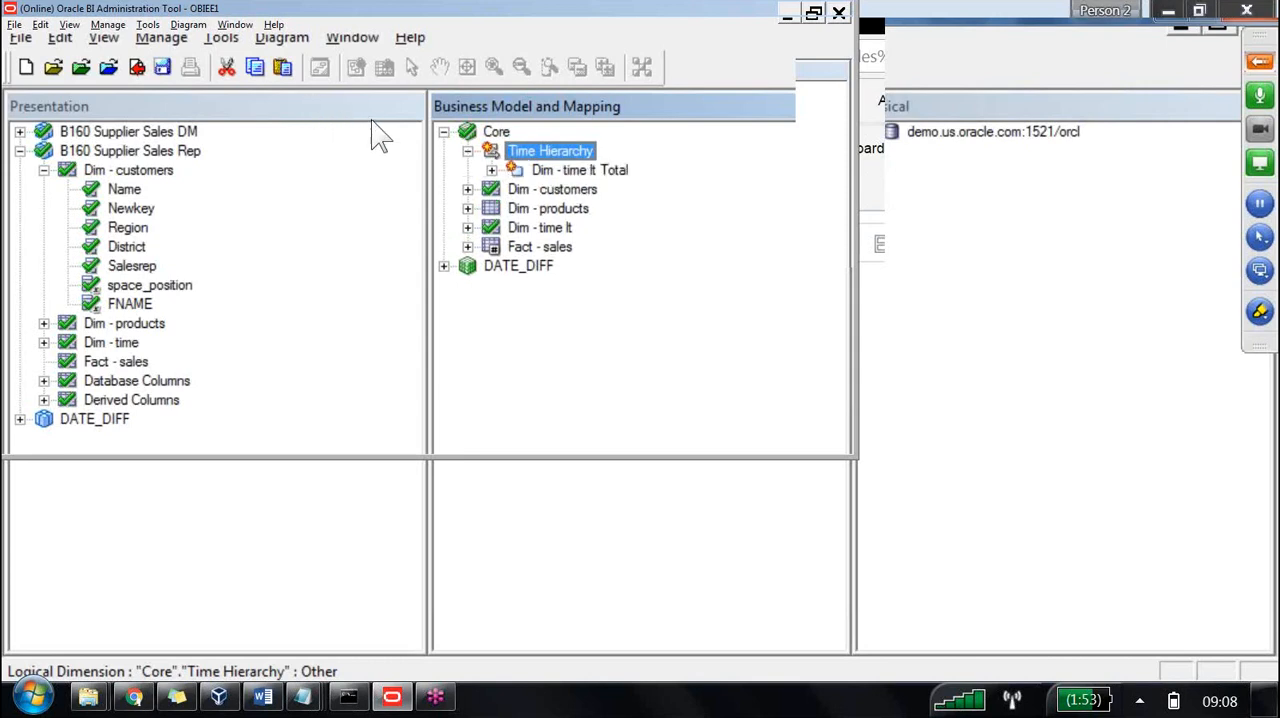
key("Down")
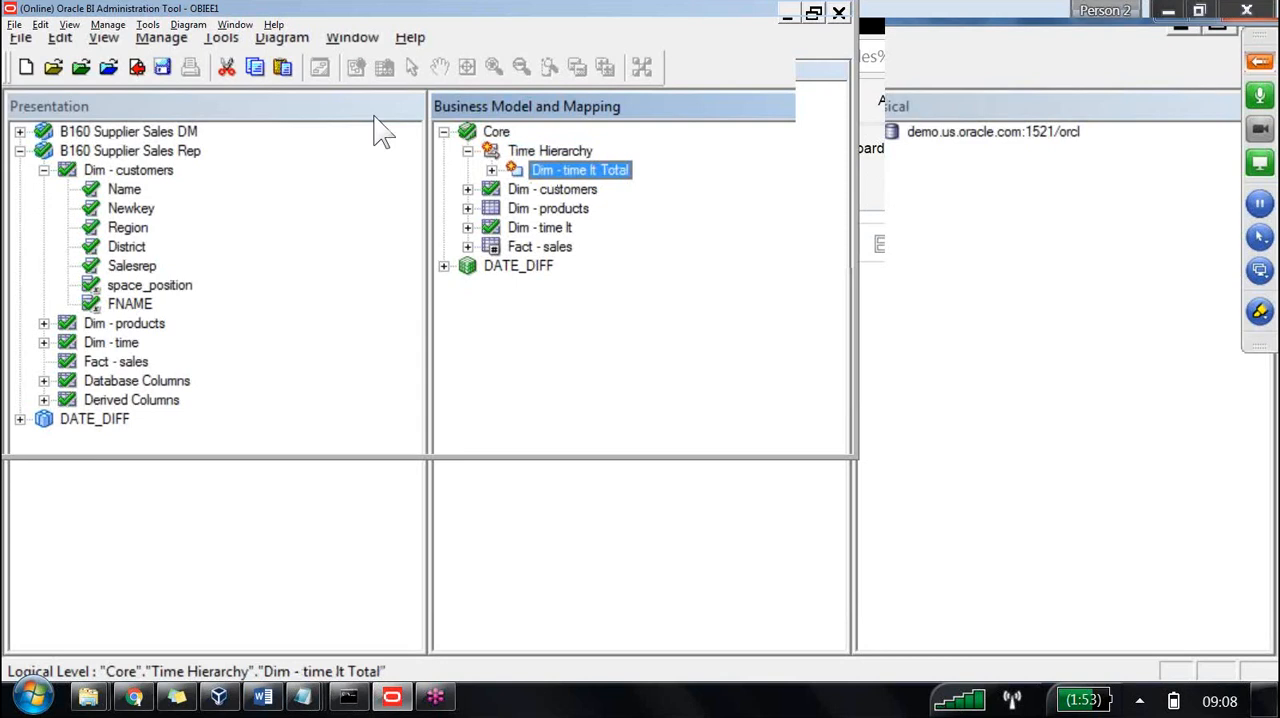
key("F2")
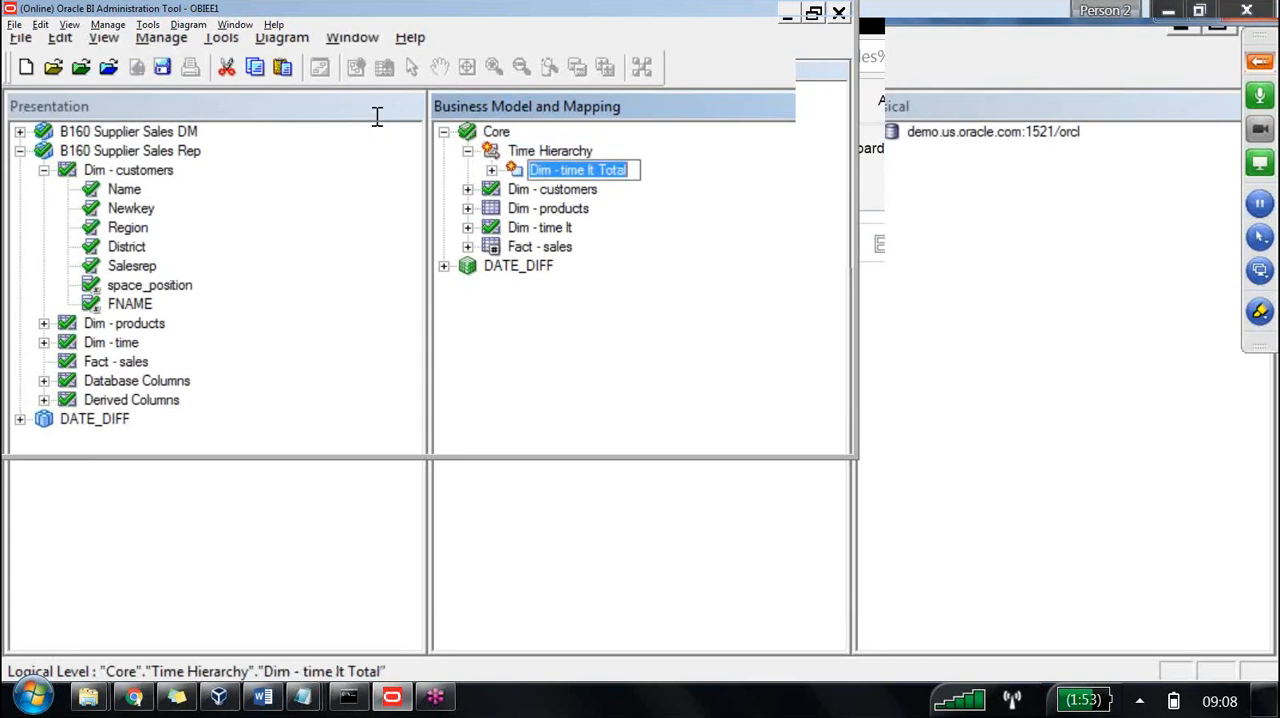
type("Grand T")
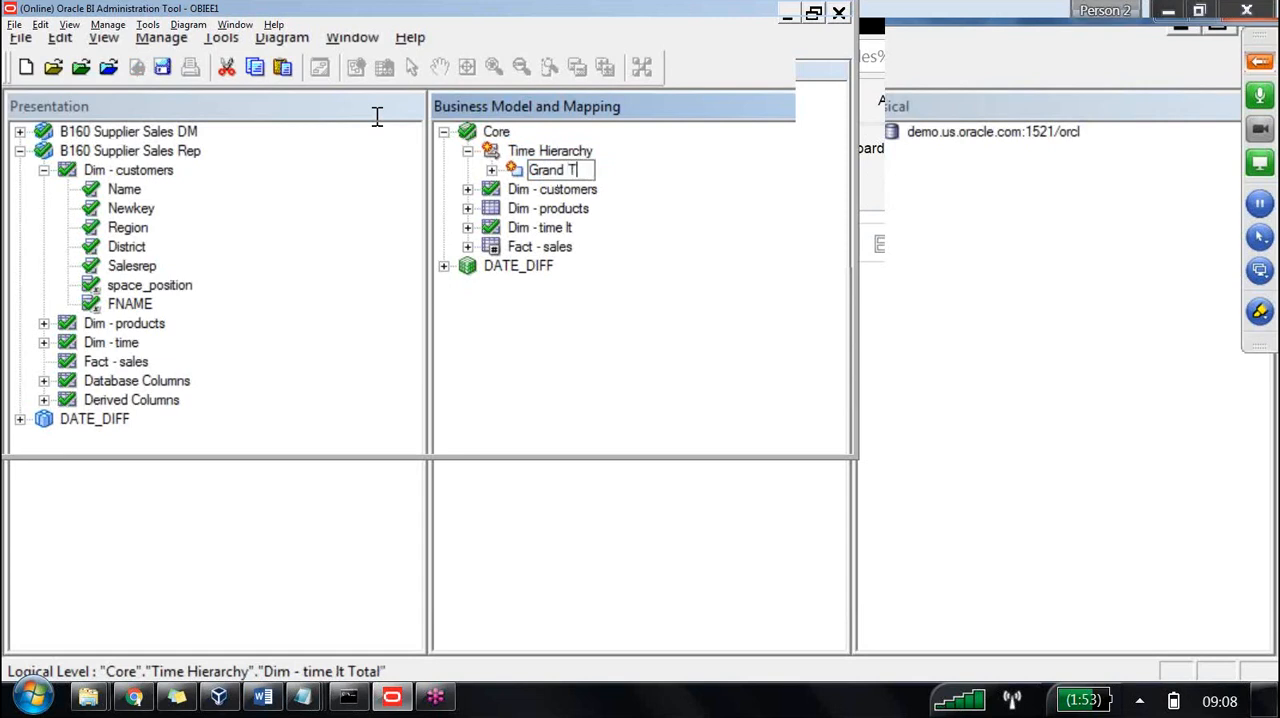
type("otal Level")
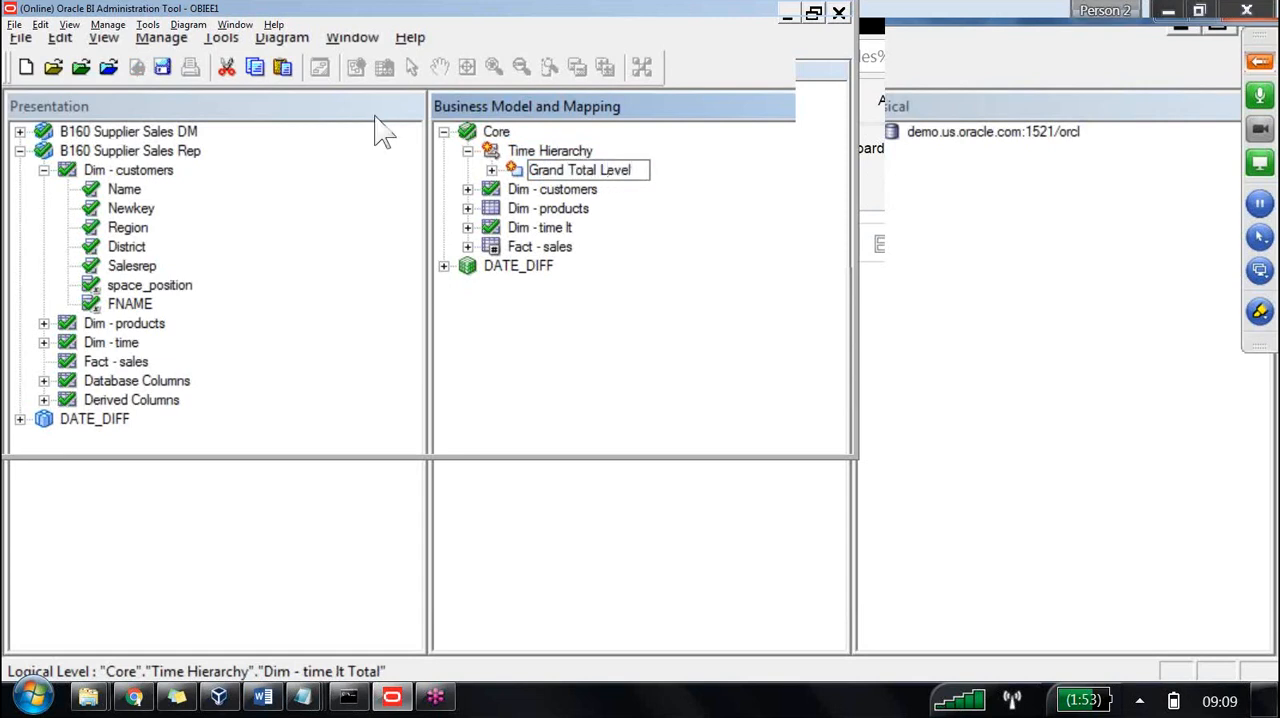
key("Return")
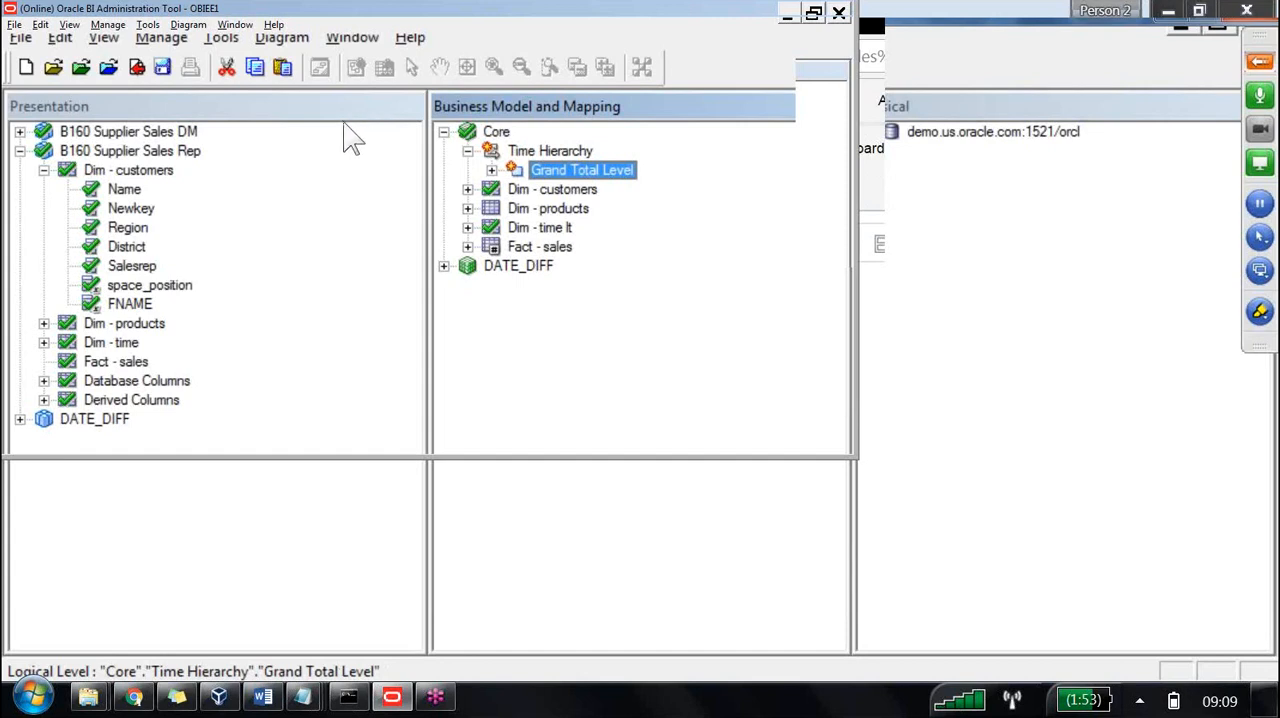
Expand the detail level under Grand Total Level and look up the lowest level of the time hierarchy example in the Word document.
key("Right")
key("Down")
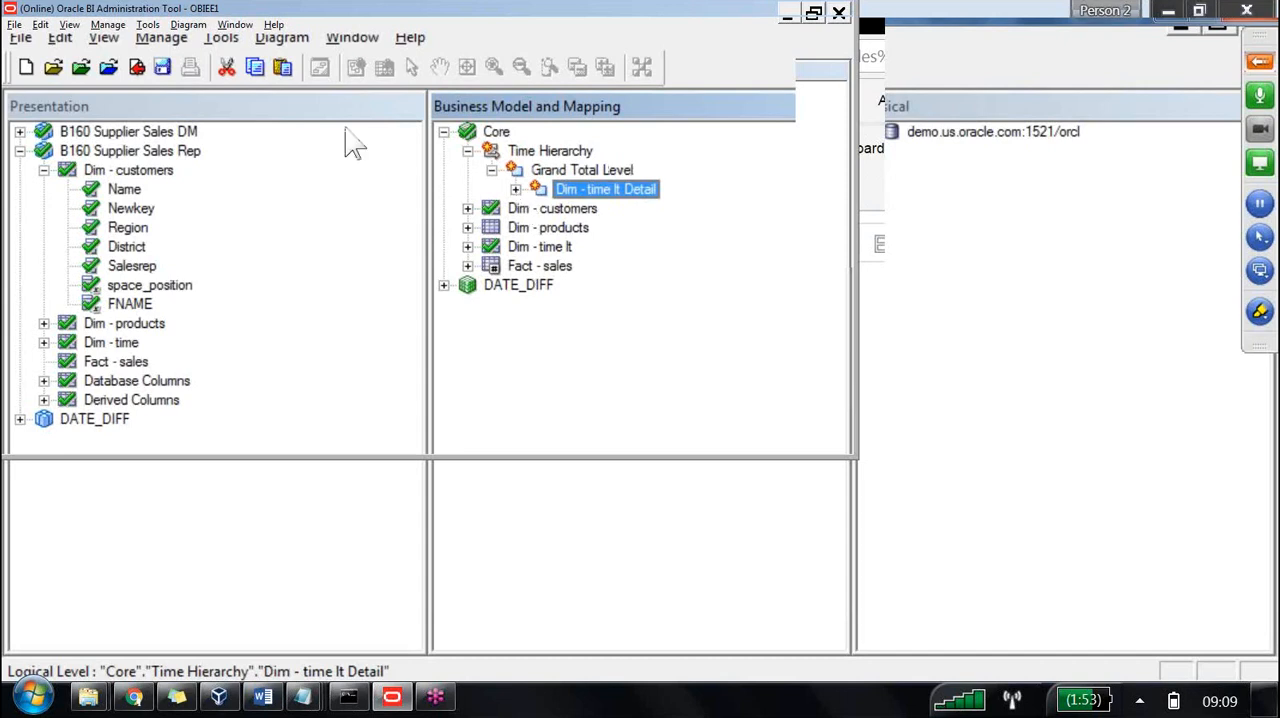
key("Right")
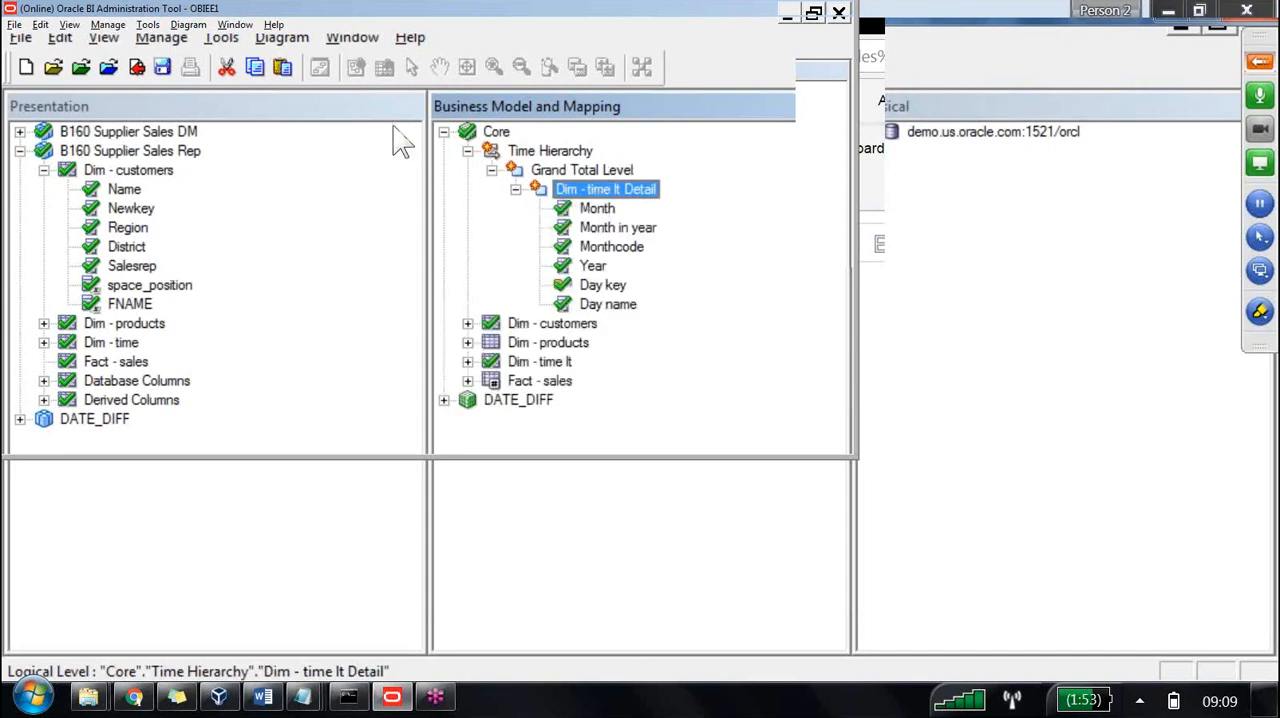
left_click(266, 702)
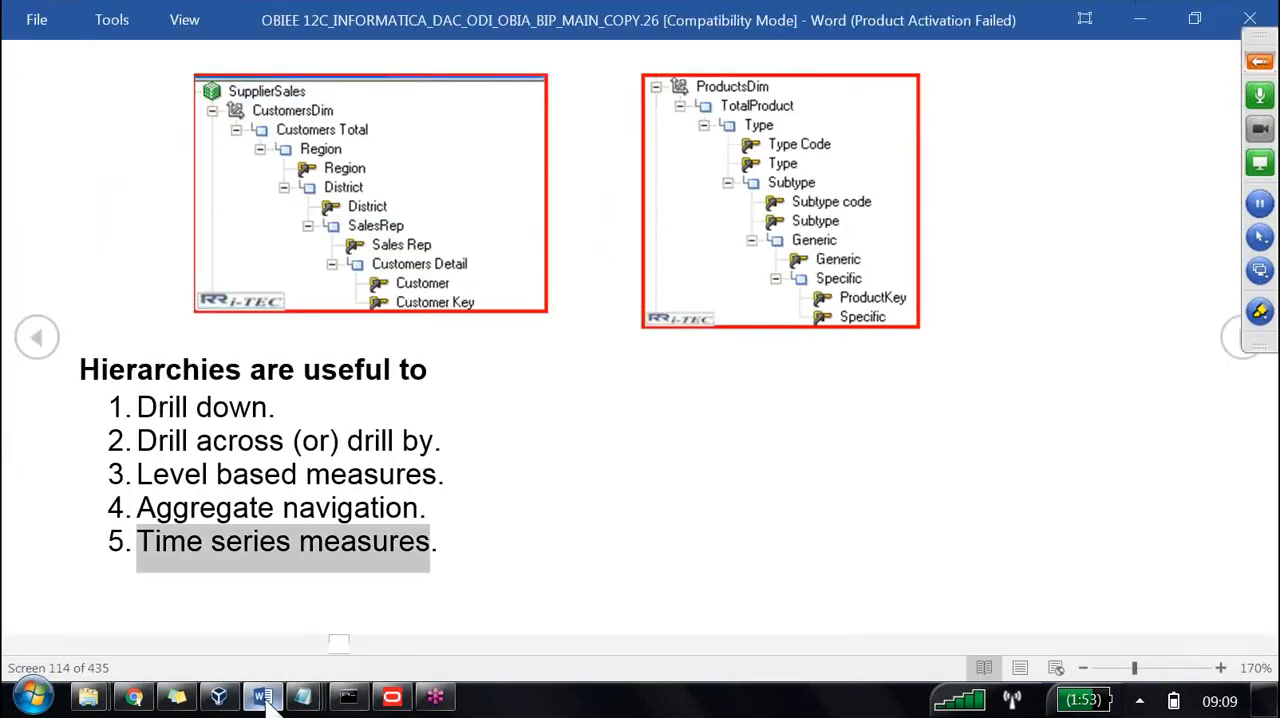
scroll(471, 510, "up", 4)
scroll(471, 510, "up", 6)
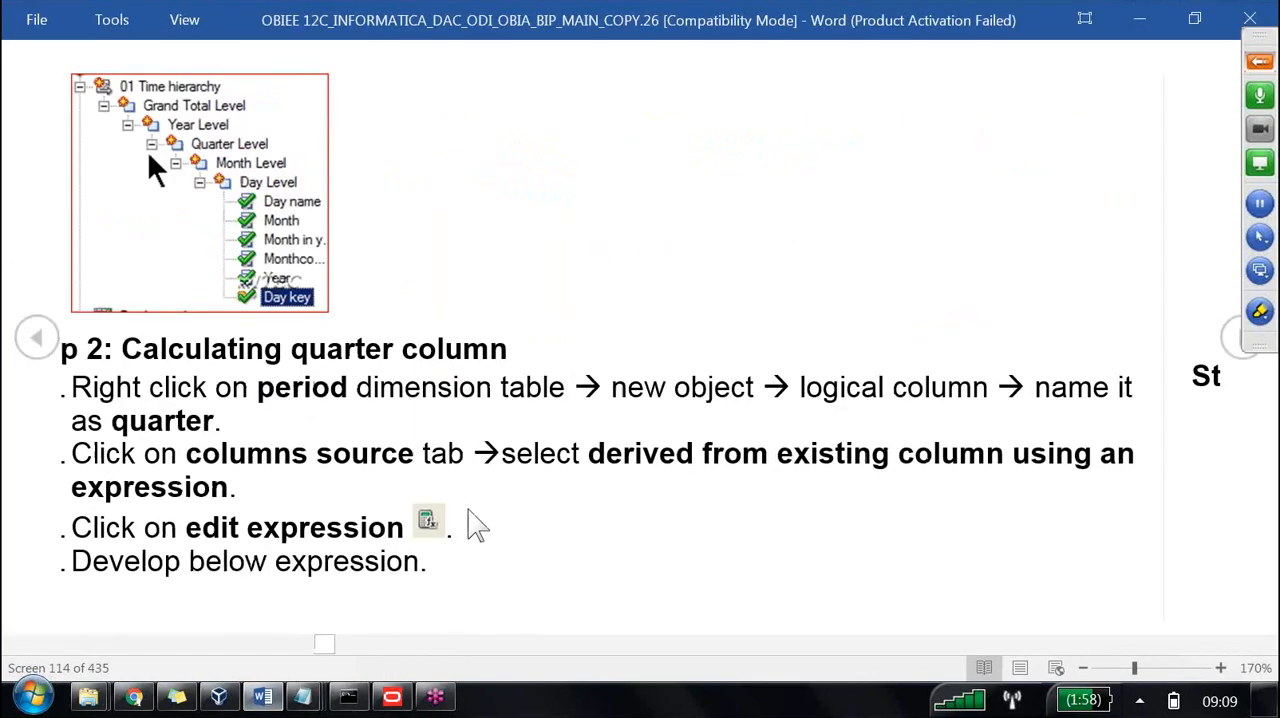
scroll(471, 510, "up", 1)
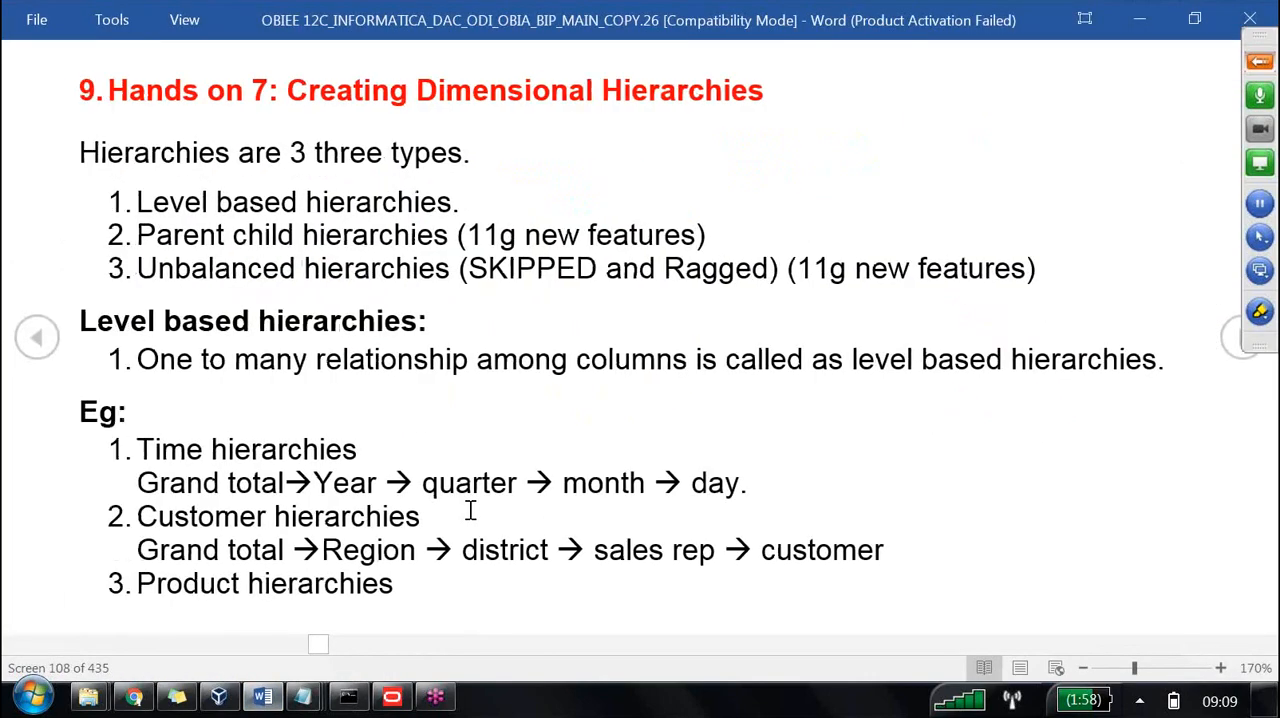
left_click_drag(691, 484, 745, 485)
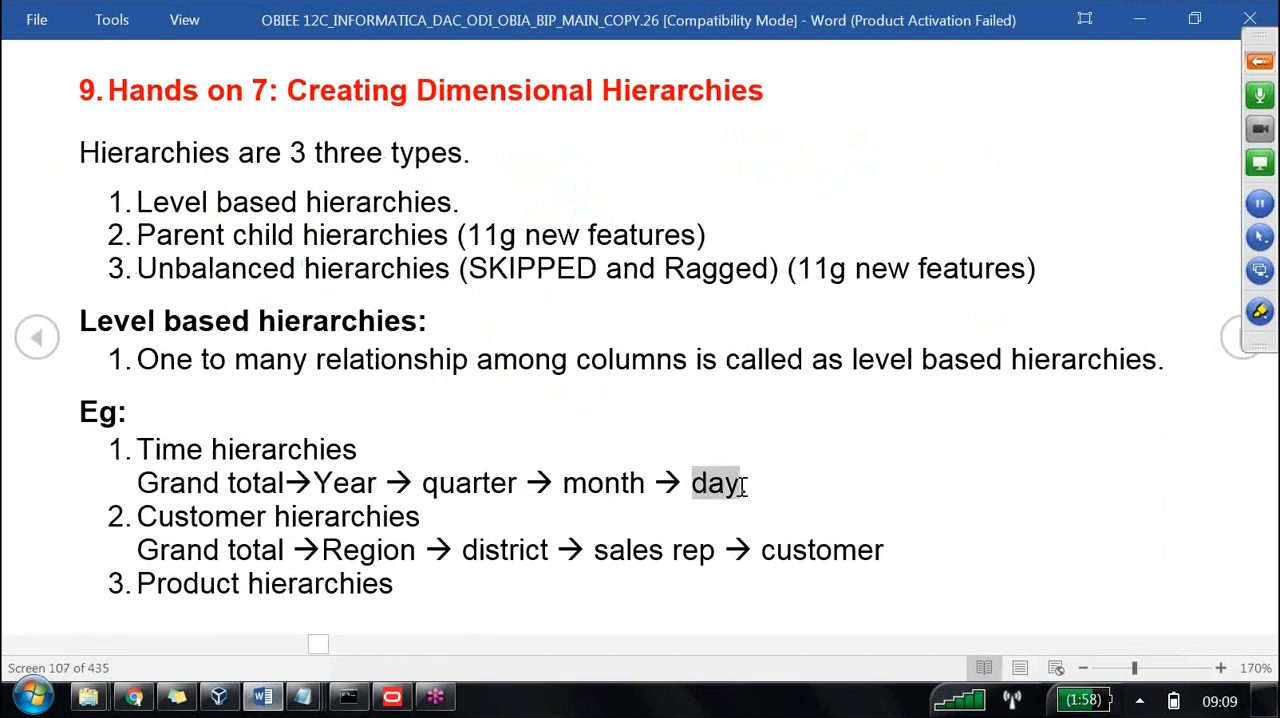
Switch back to the Oracle BI Administration Tool and rename the detail level under Grand Total Level as Day Level.
key("alt+Tab")
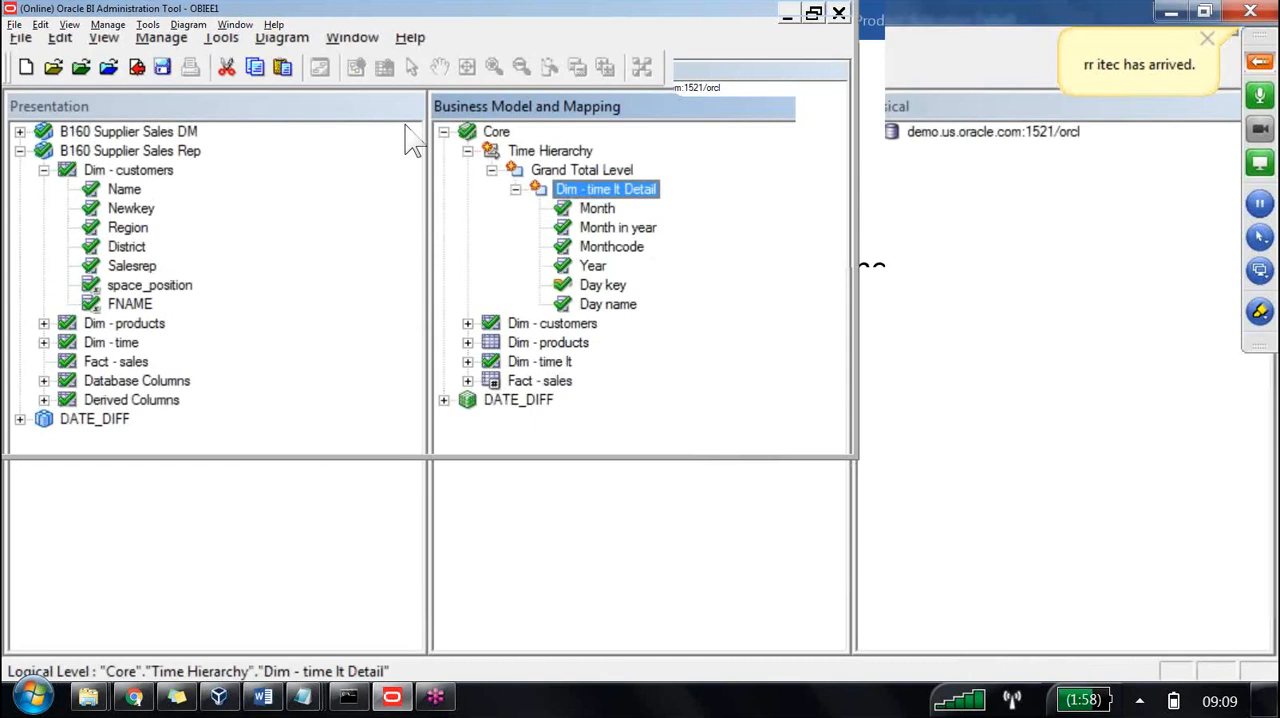
key("F2")
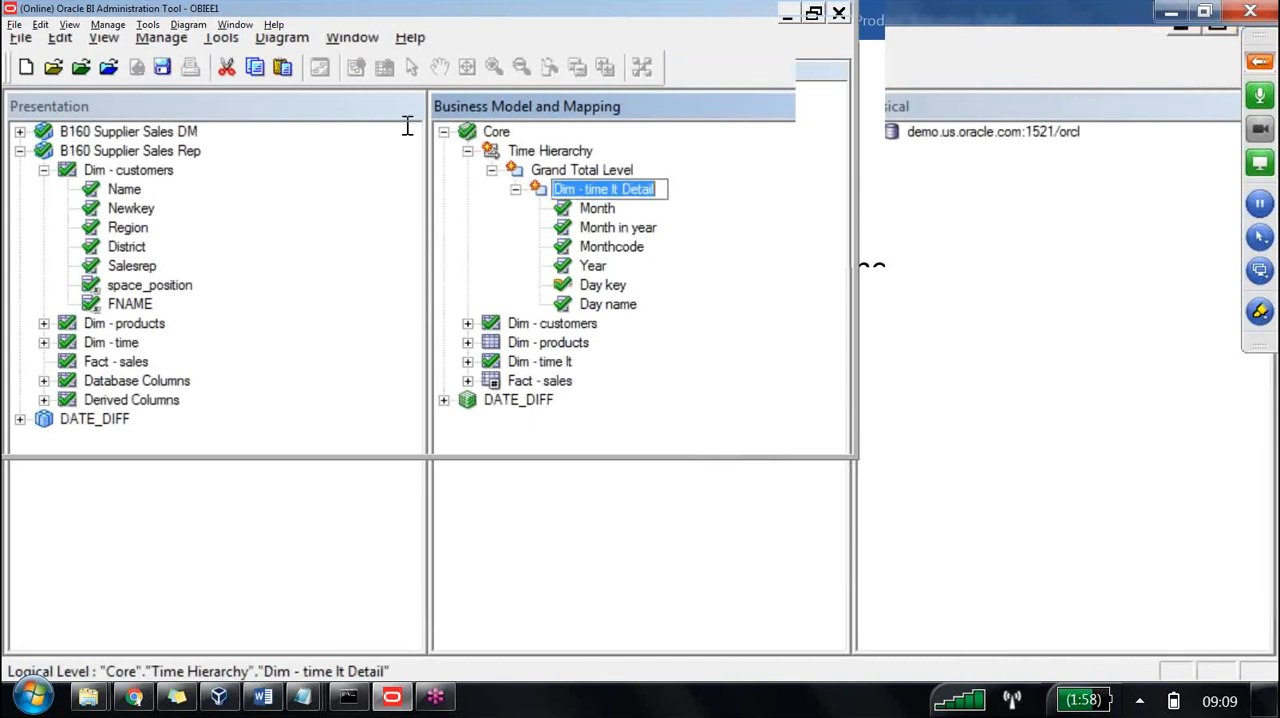
type("Day L")
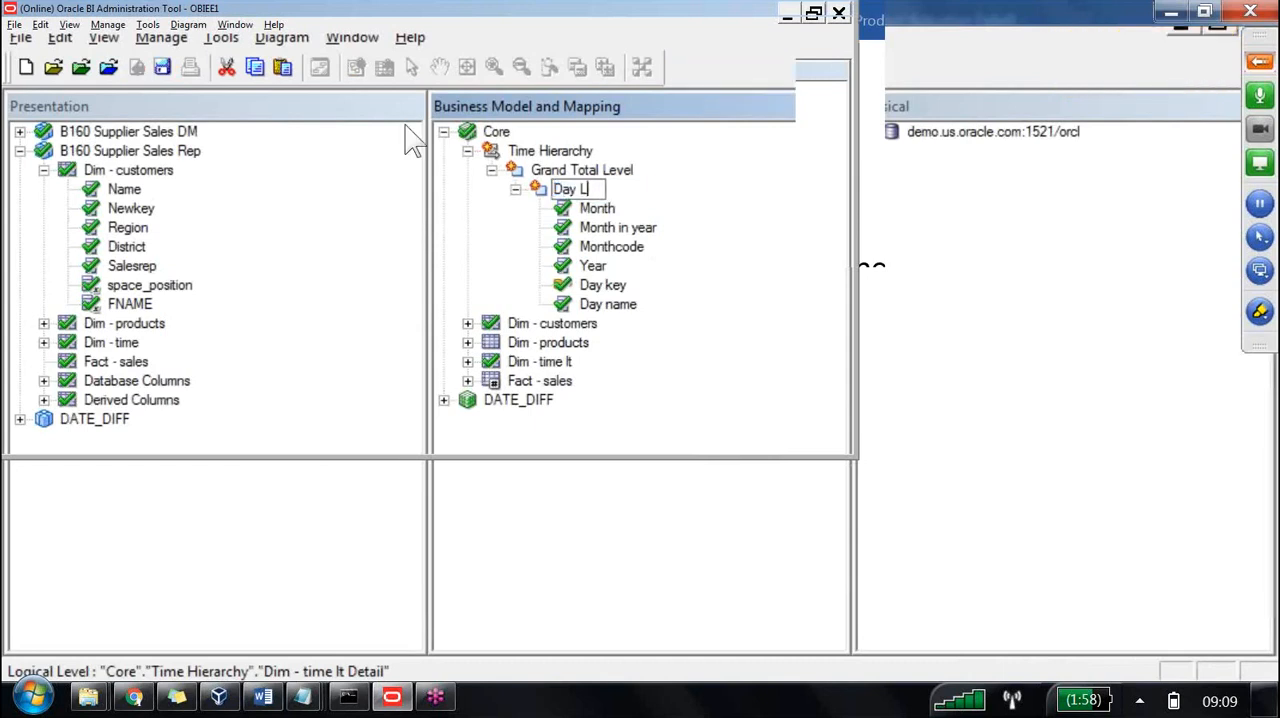
type("evel")
key("Return")
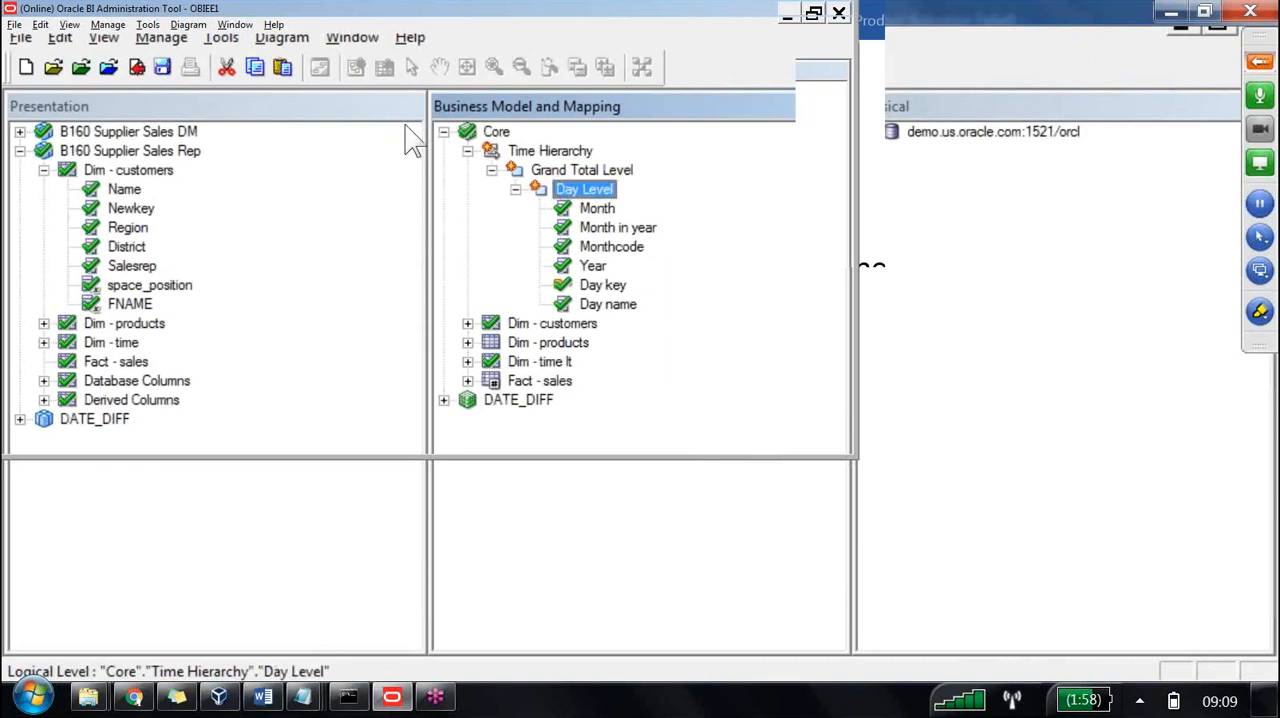
Add a parent level named Month Level above Day Level in Time Hierarchy.
right_click(607, 187)
mouse_move(688, 199)
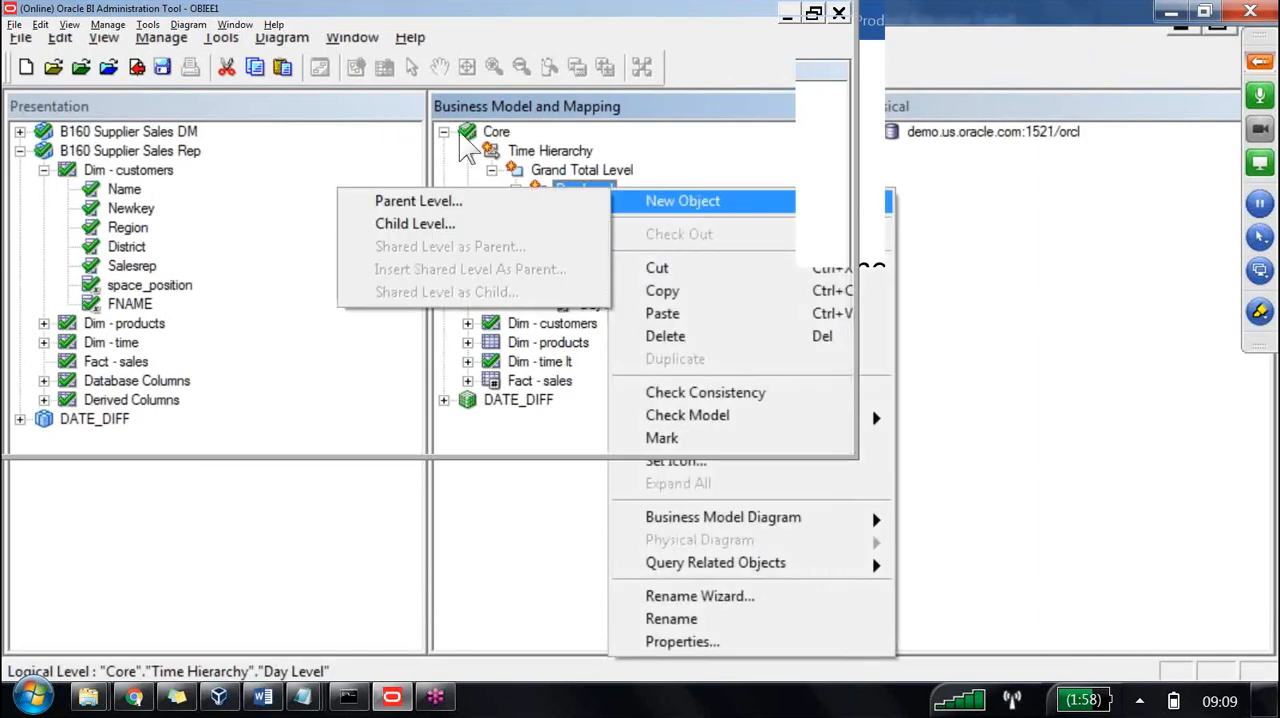
key("Return")
type("Month ")
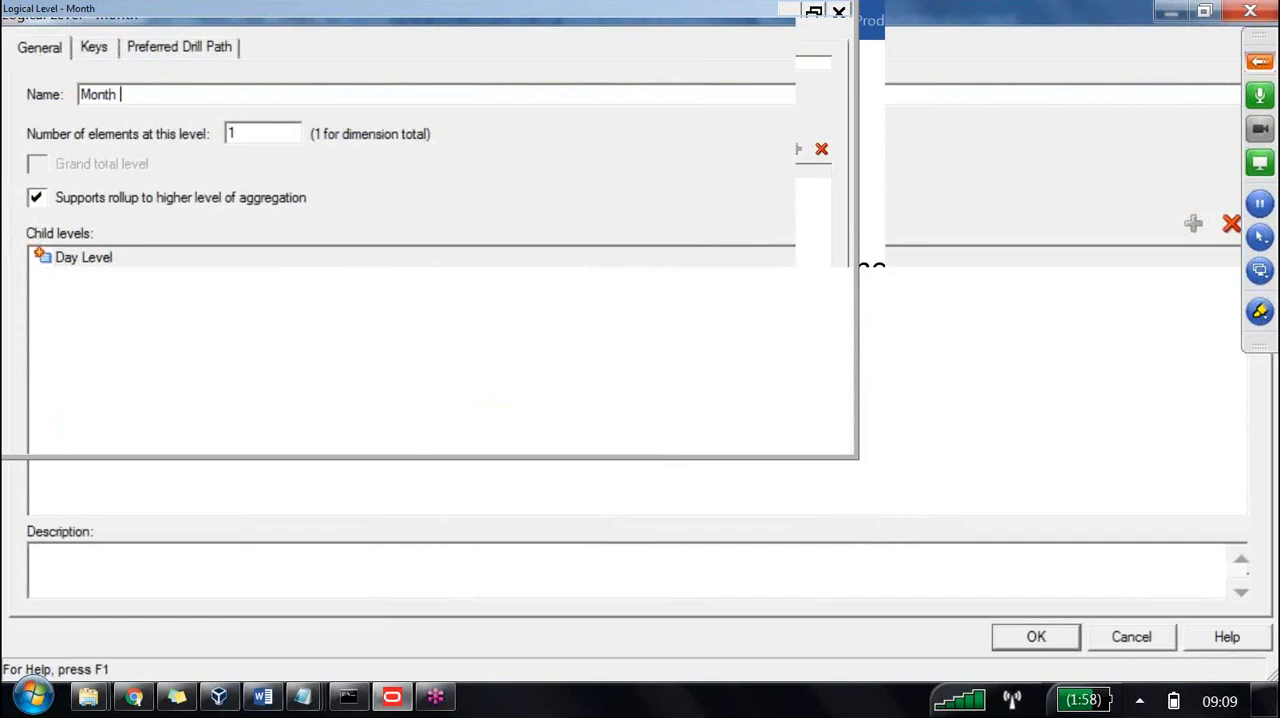
type("Level")
key("Return")
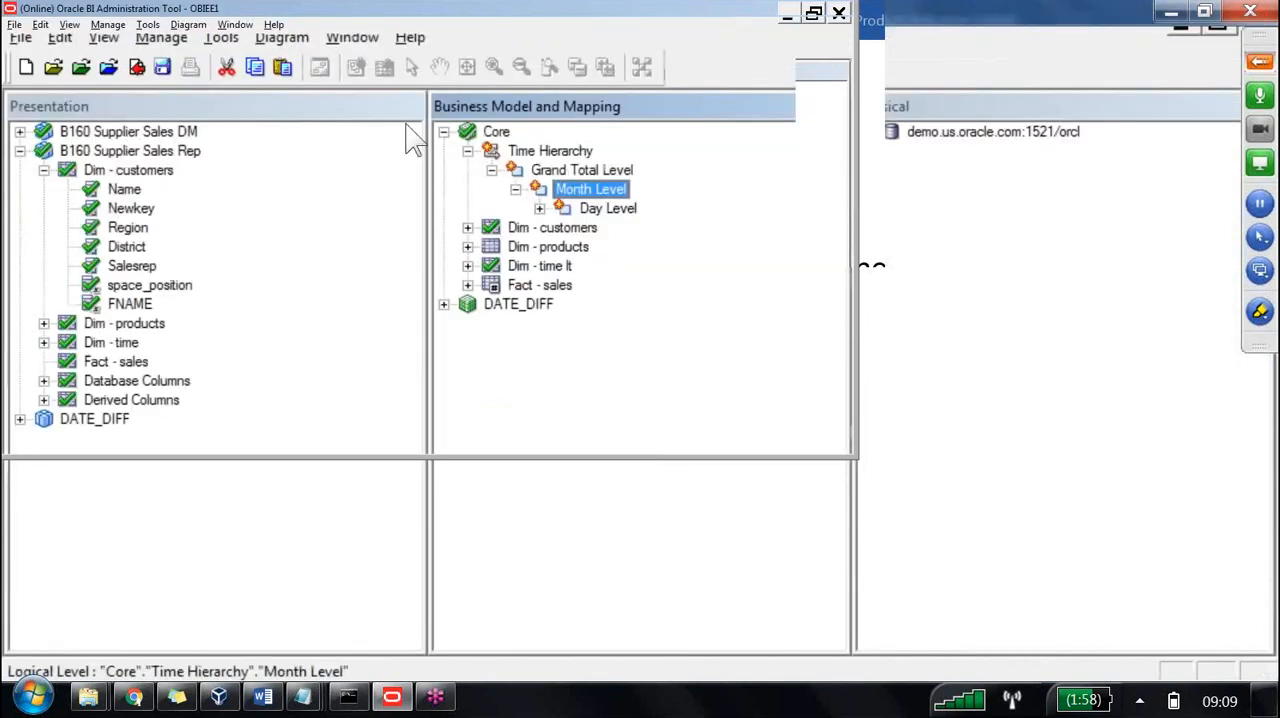
Add a parent level named Quarter Level above Month Level in Time Hierarchy.
key("shift+F10")
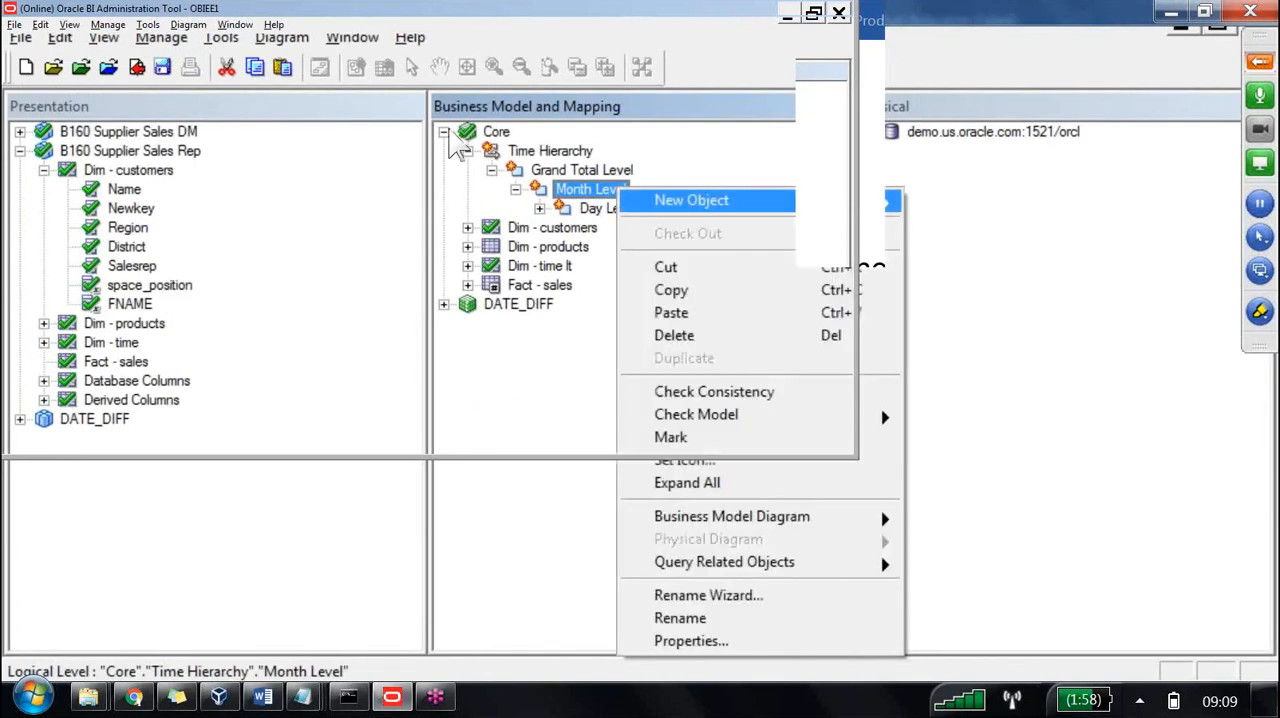
key("Right")
key("Down")
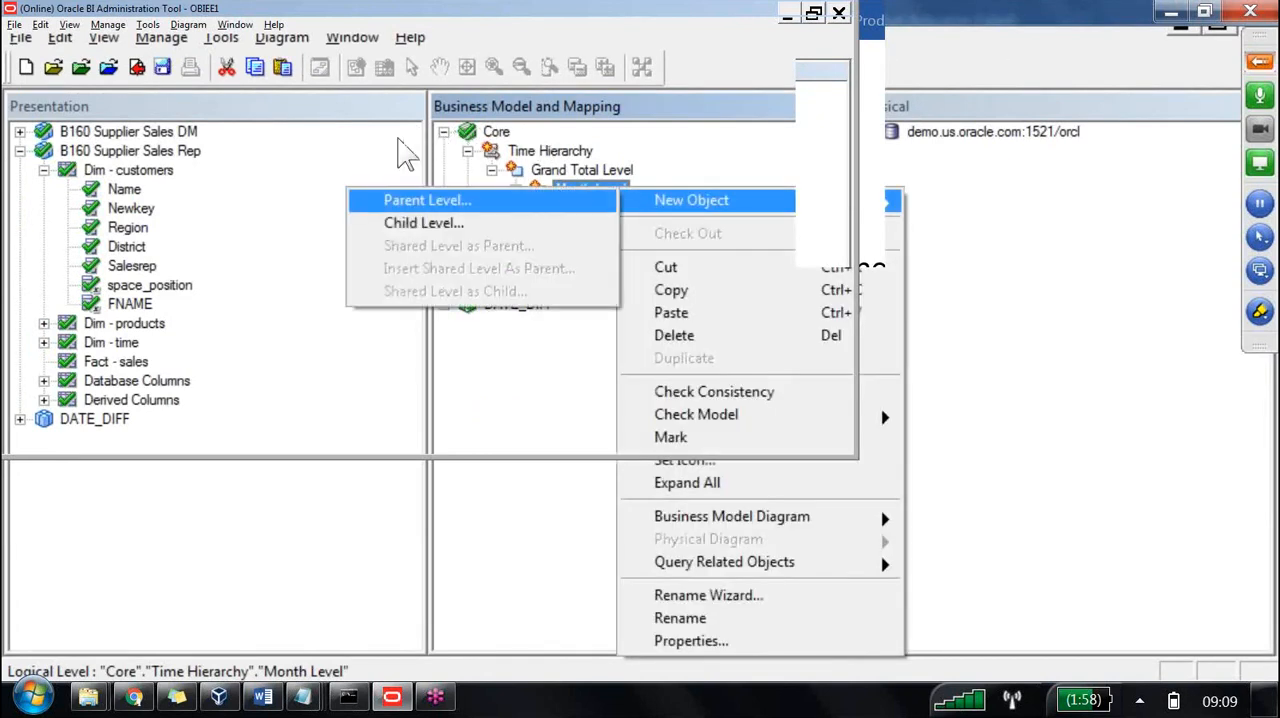
key("Return")
type("Quarter ")
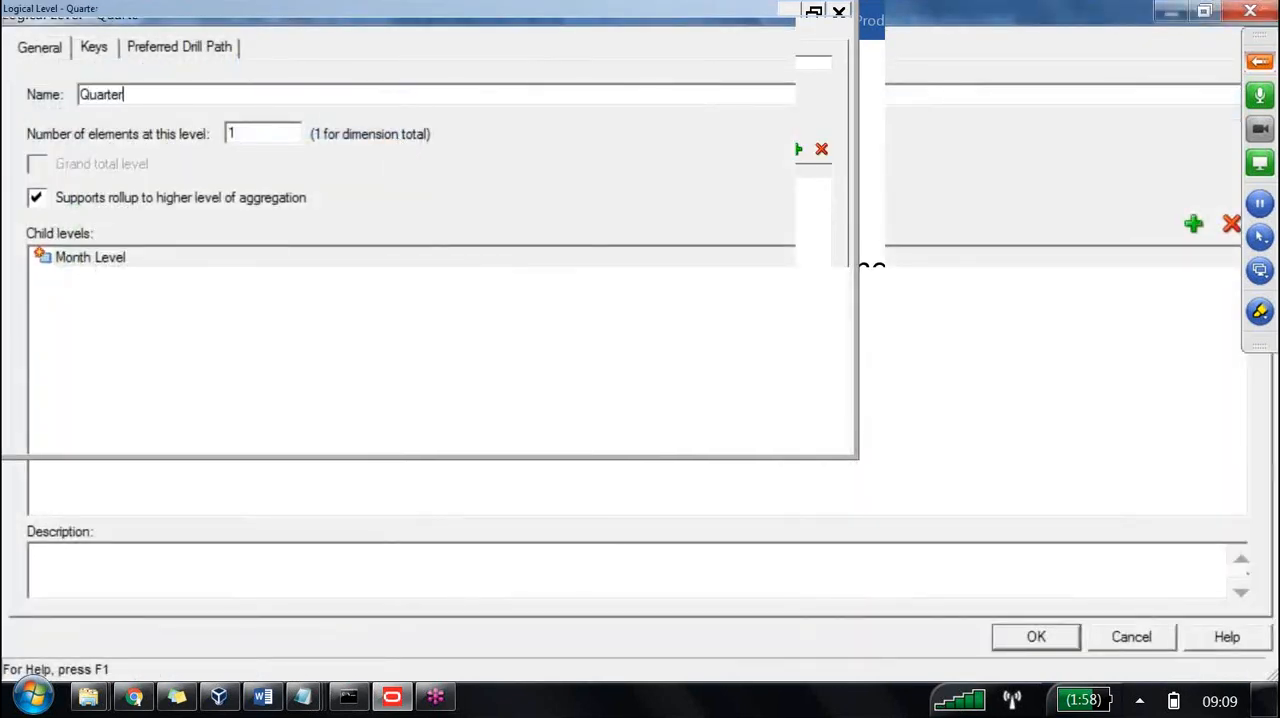
type("Level")
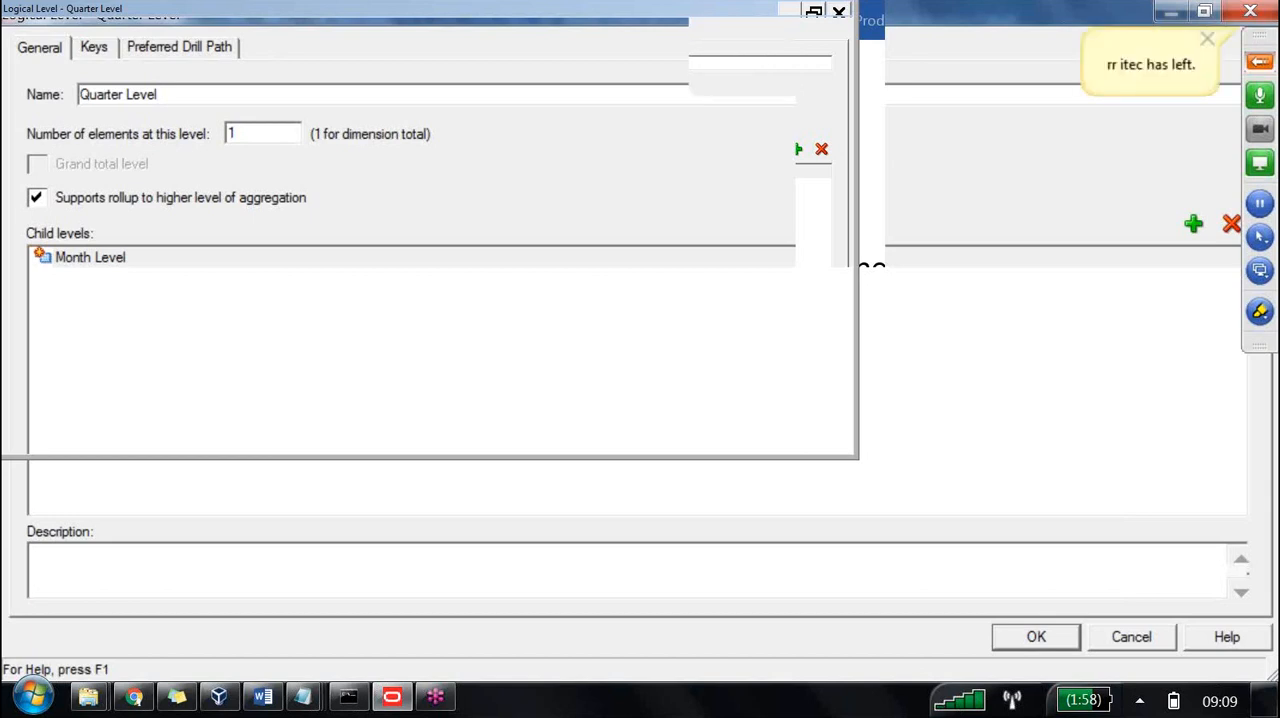
key("Return")
Add a parent level named Year Level above Quarter Level in Time Hierarchy.
right_click(622, 190)
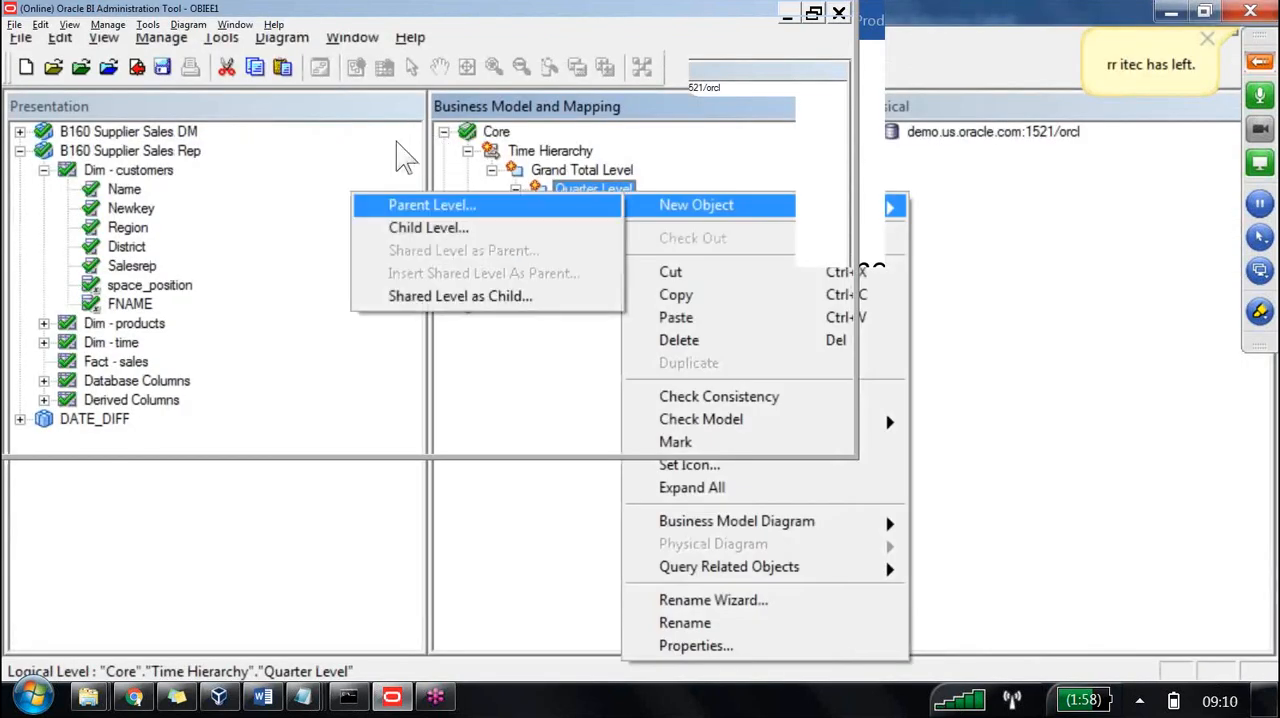
left_click(420, 203)
type("Y")
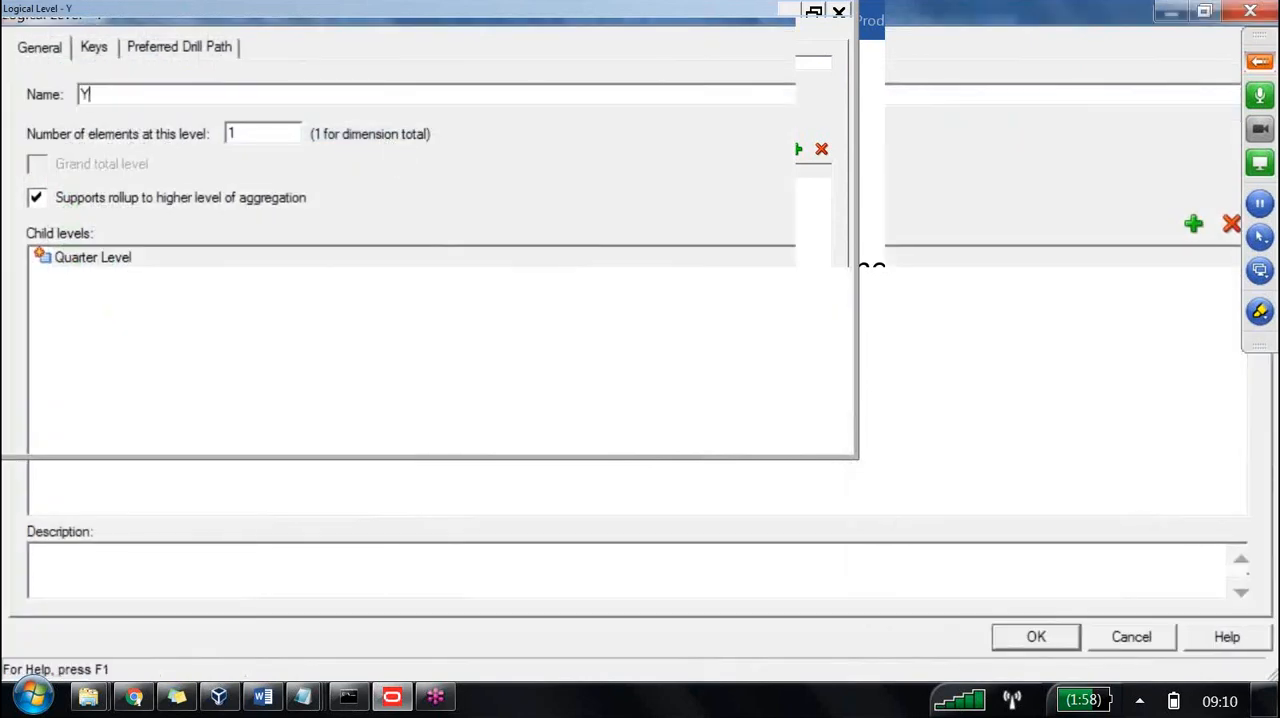
type("ear Level")
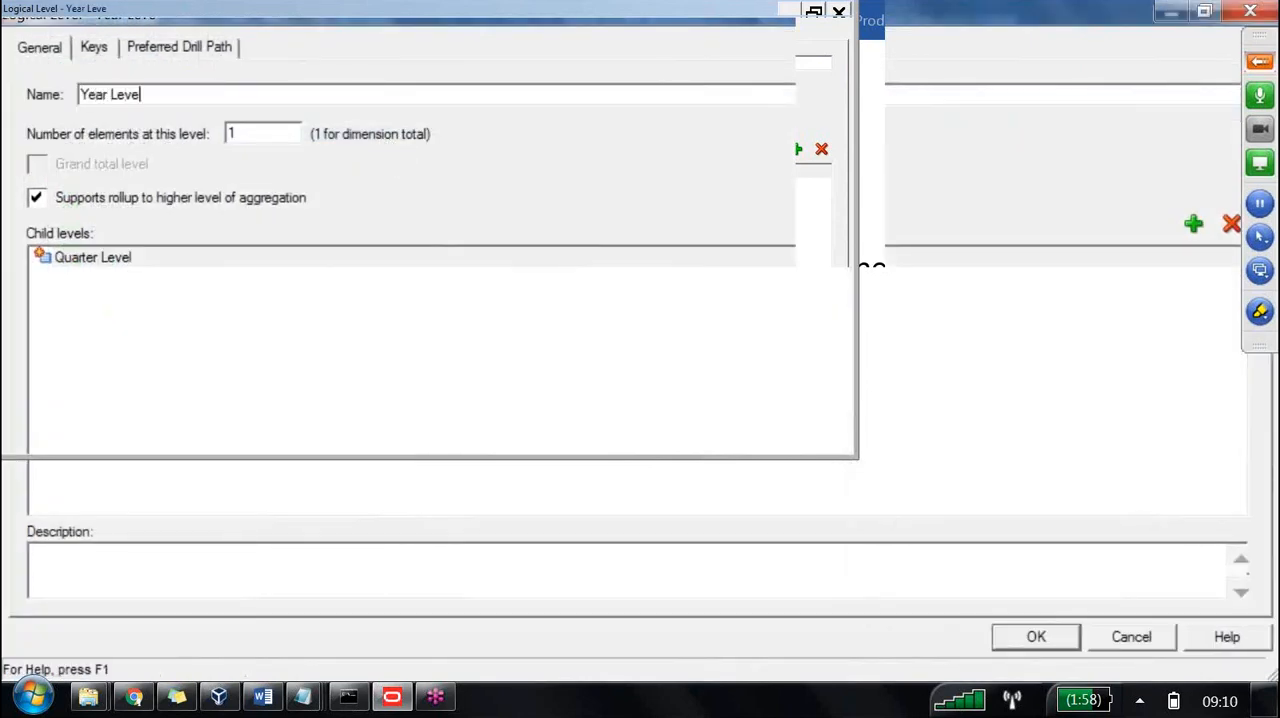
key("Return")
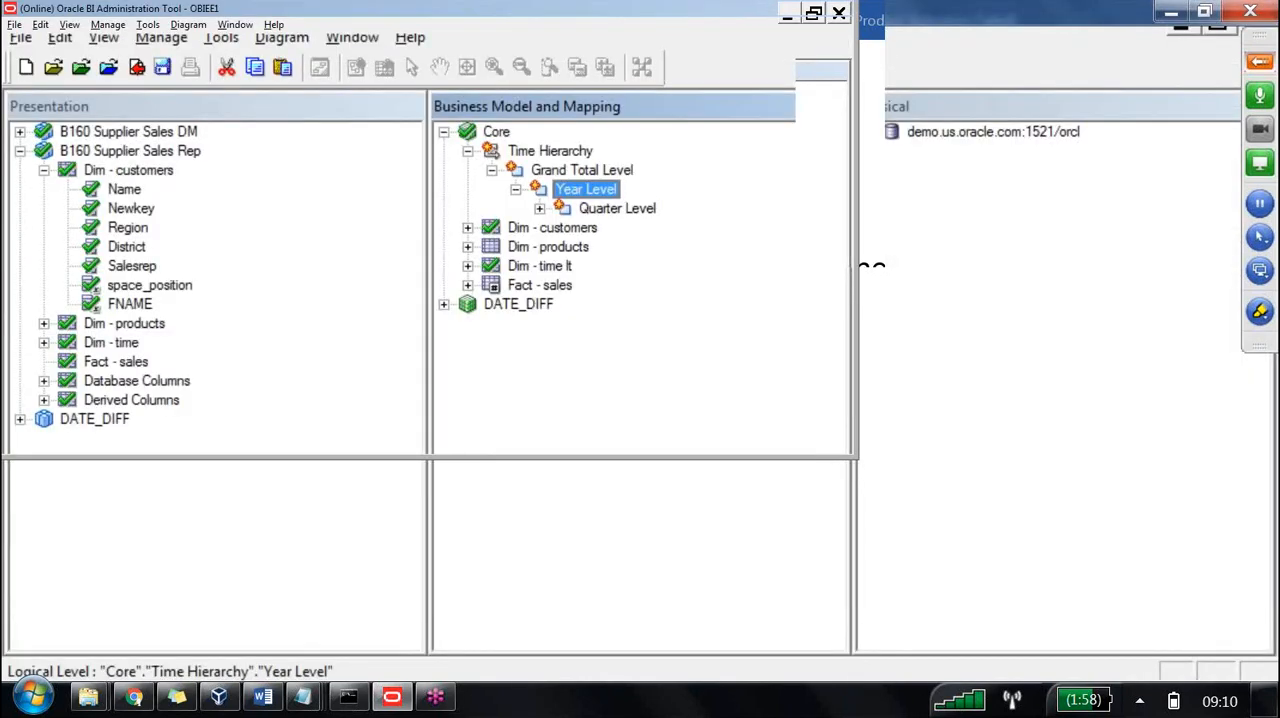
Expand Quarter Level, Month Level and Day Level in Time Hierarchy down to the Day Level columns.
left_click(617, 209)
double_click(584, 210)
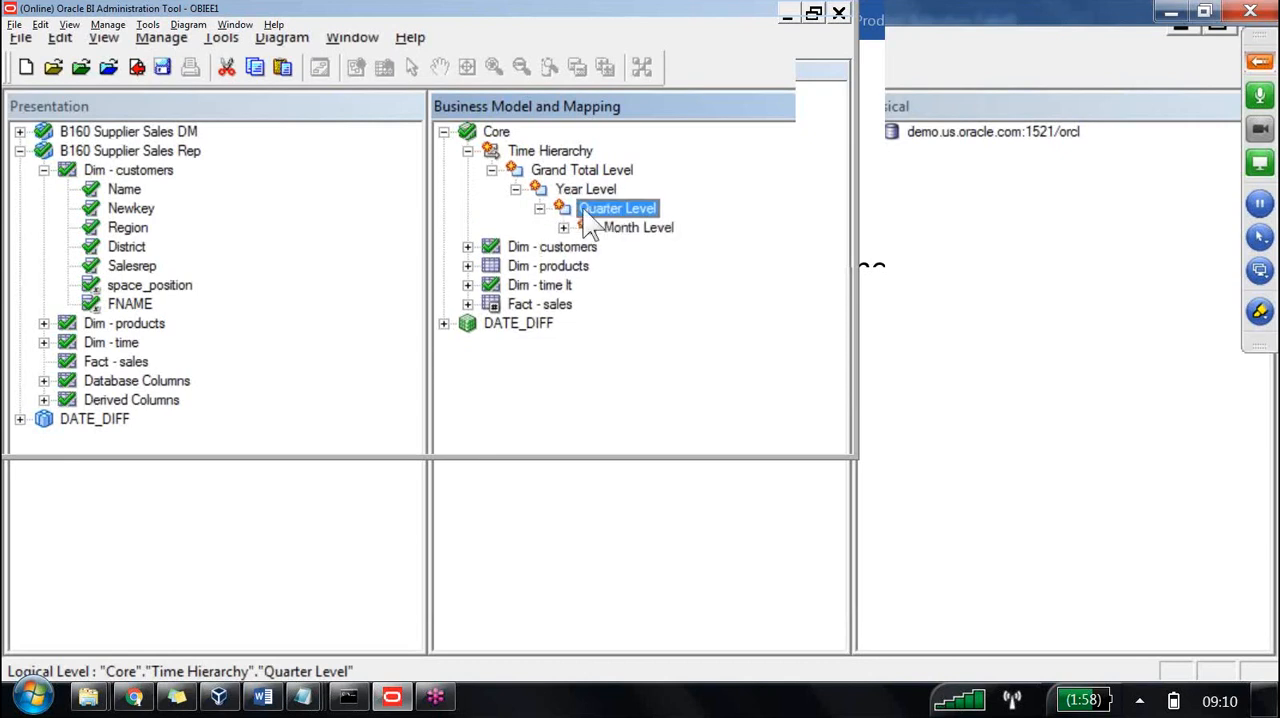
key("Down")
key("Right")
key("Down")
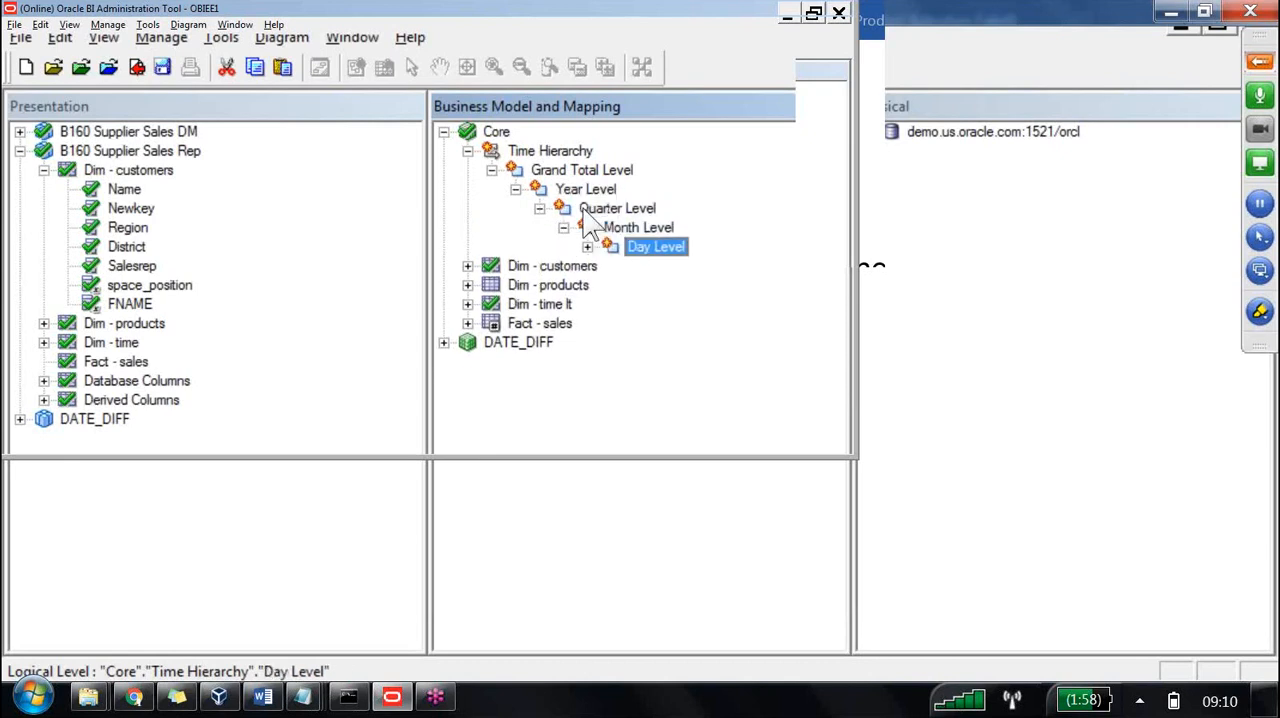
key("Right")
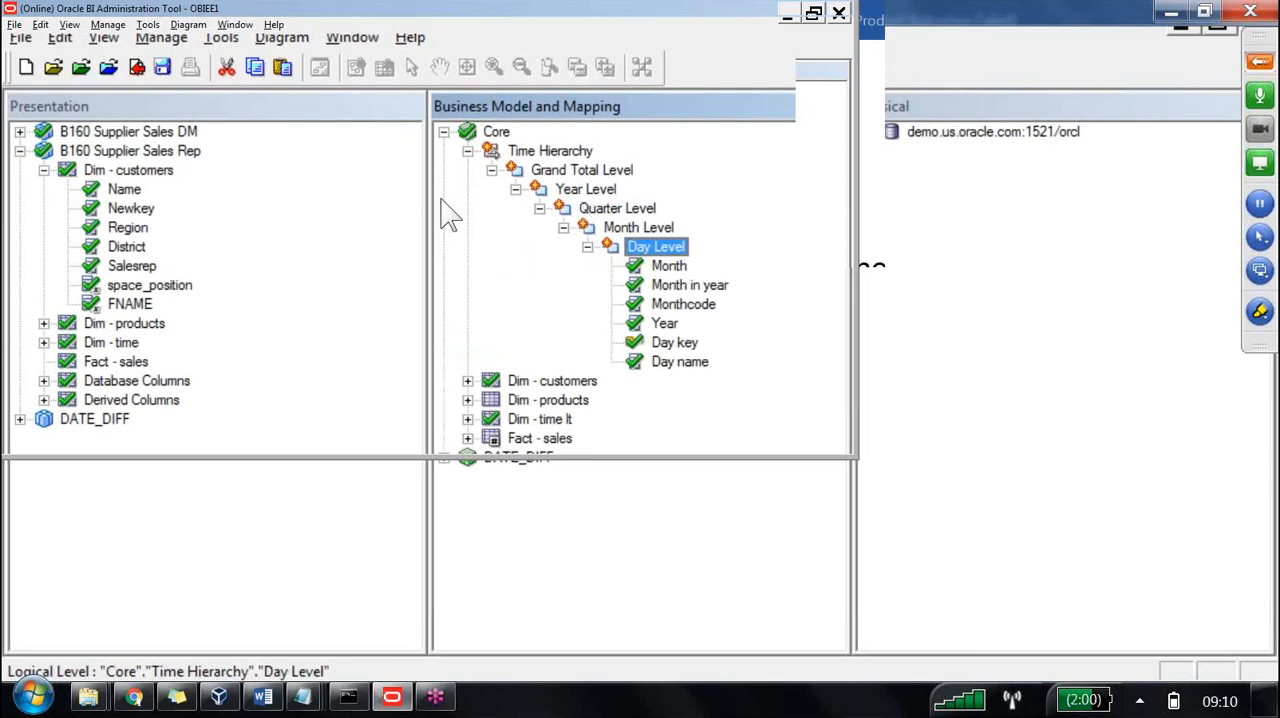
Review the Day Level columns from Month to Day name to see which ones match the Year, Quarter, Month and Day levels.
left_click(668, 324)
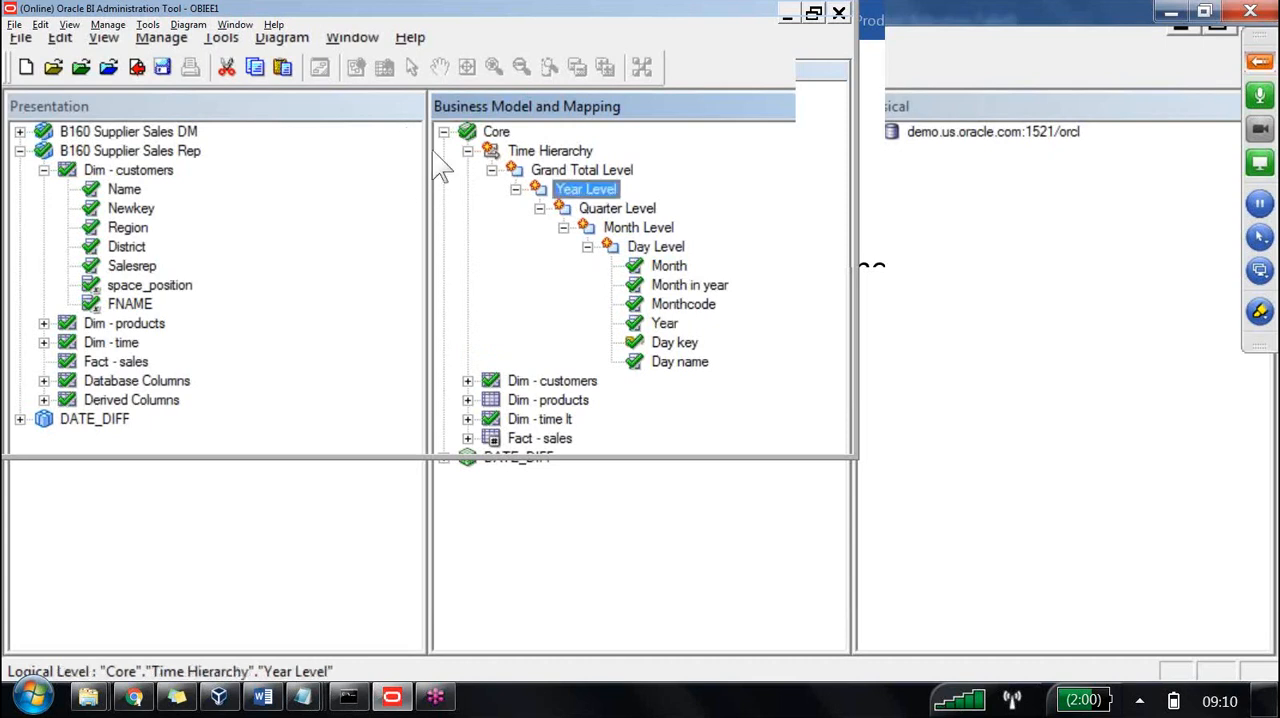
left_click(680, 284)
key("Up")
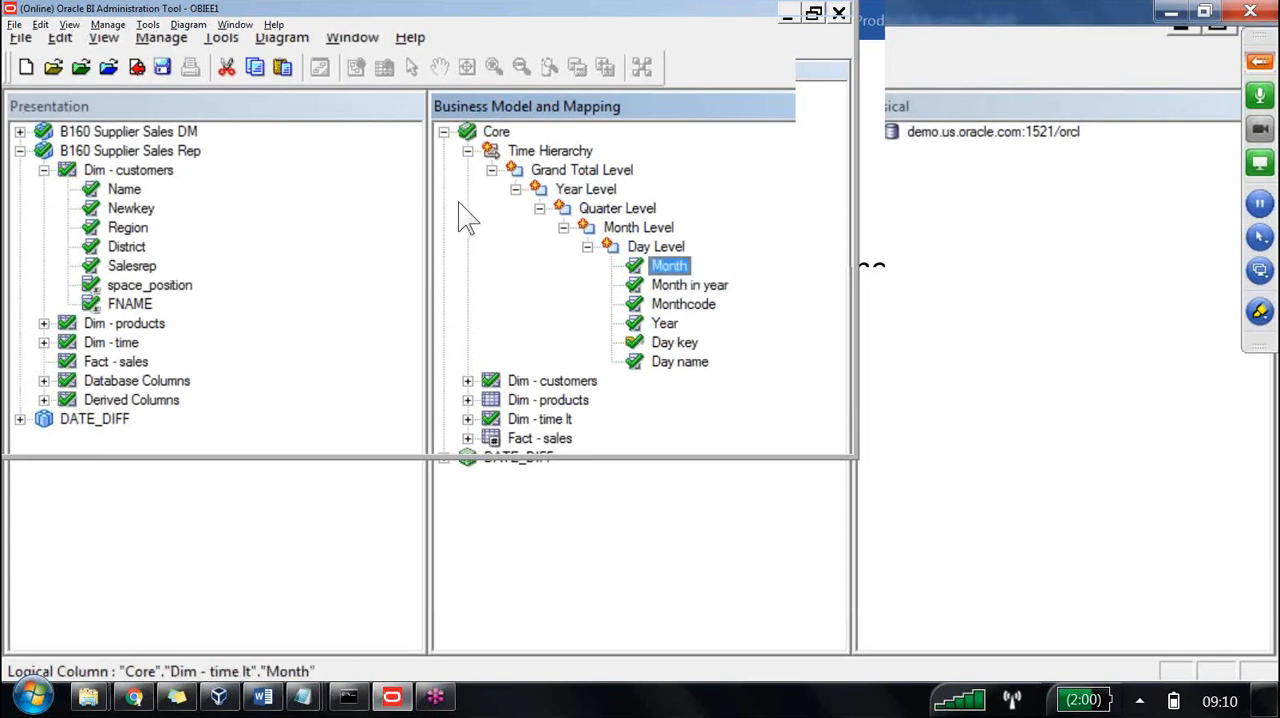
left_click(688, 305)
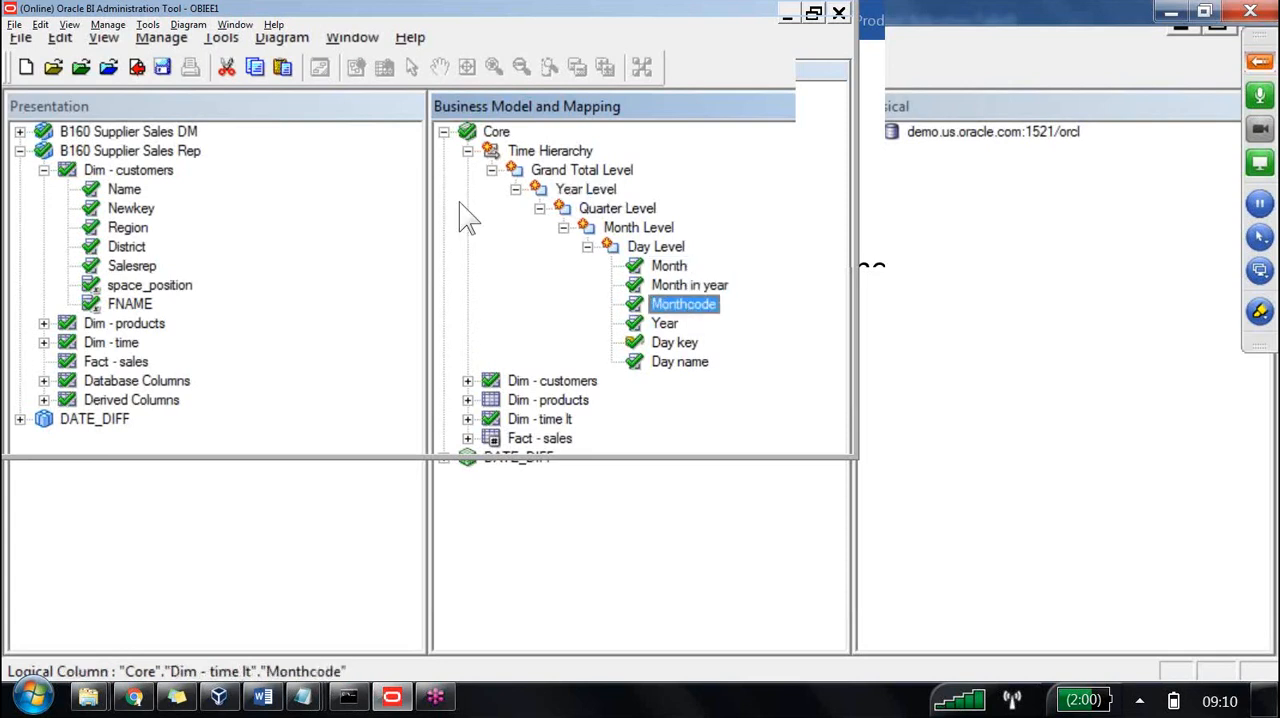
key("Down")
key("Down")
key("Down")
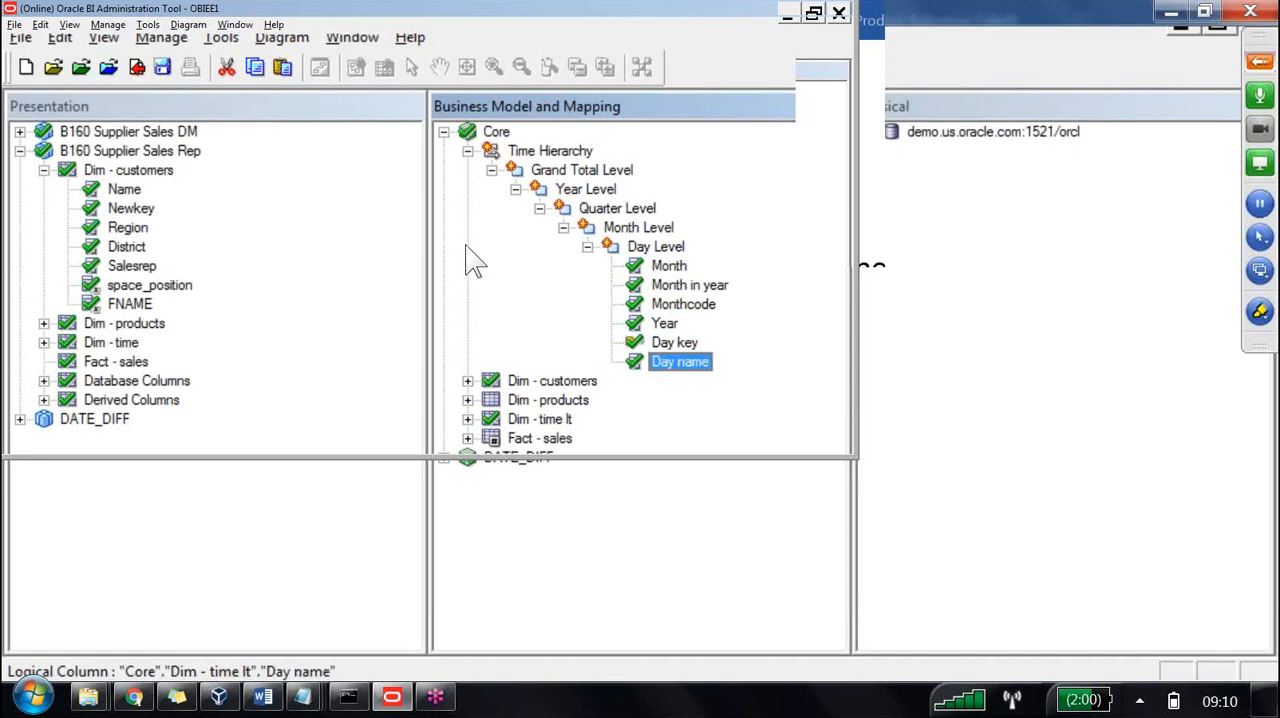
key("Left")
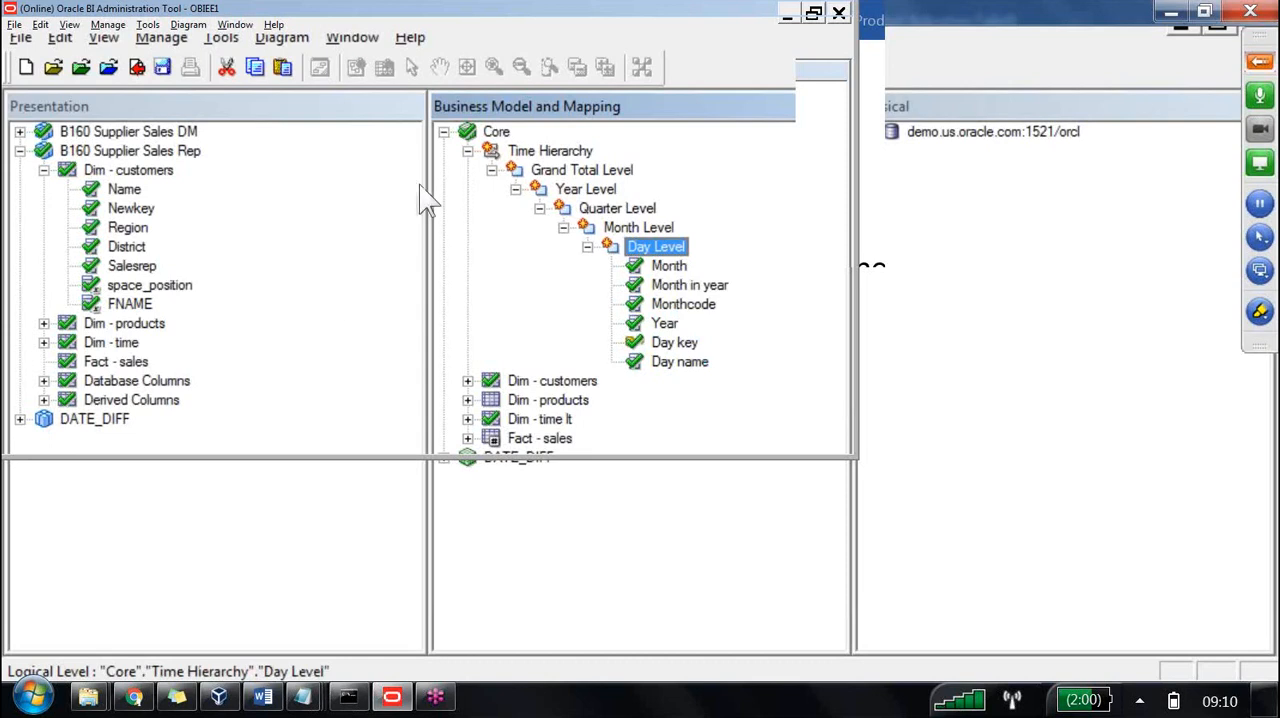
Expand the Dim - time lt logical table and the D1_CALENDAR2 table in the SUPPLIER2 physical schema to examine their columns.
left_click(468, 419)
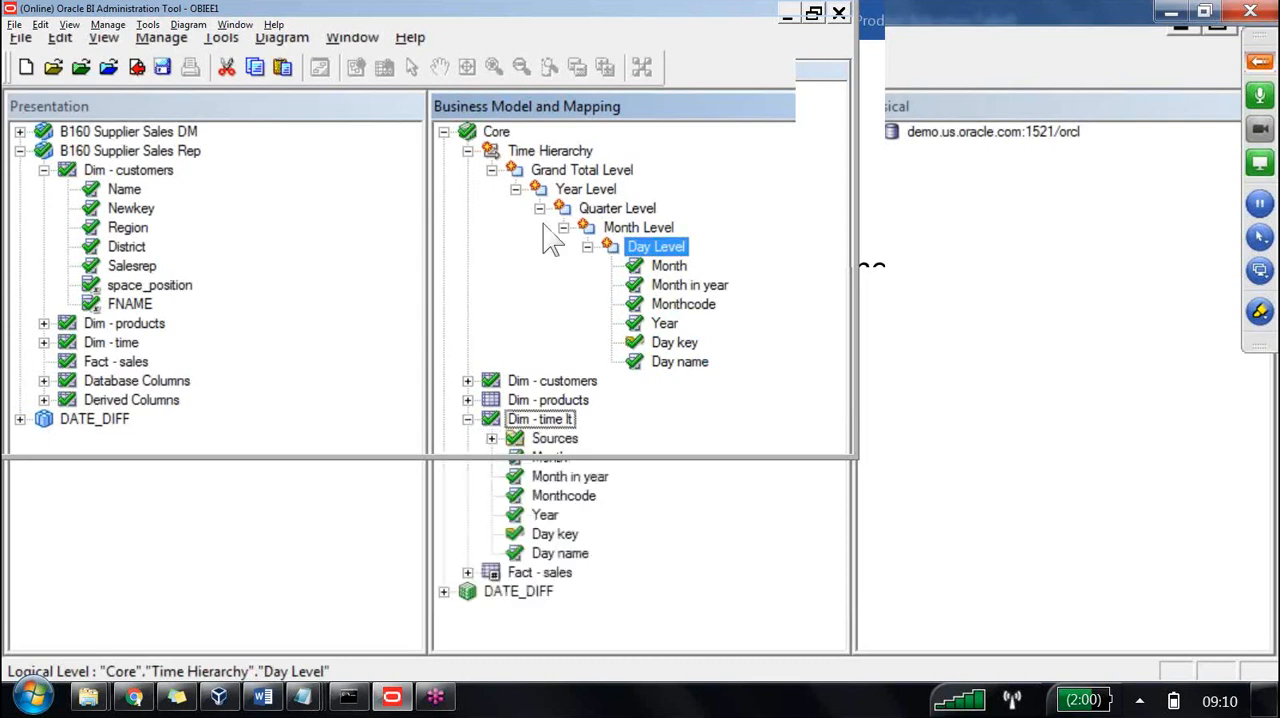
left_click(868, 131)
left_click(892, 170)
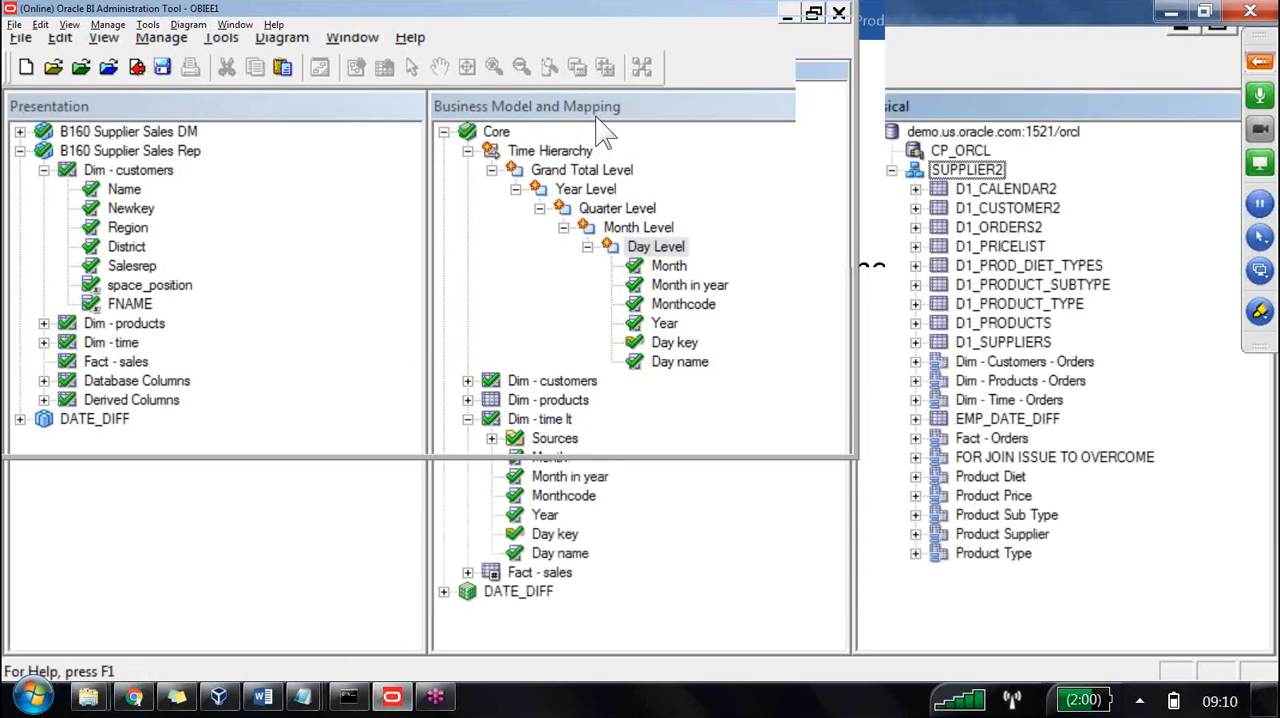
left_click(915, 189)
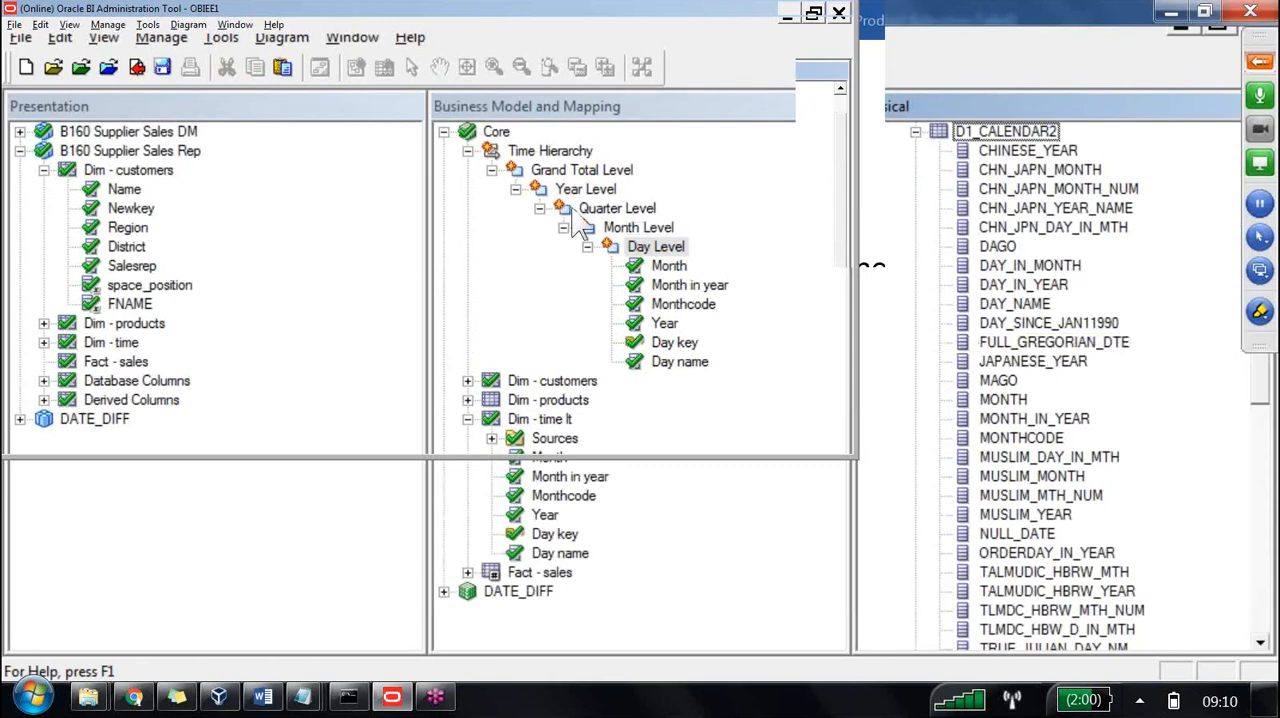
View the data of the MONTH_IN_YEAR column in the D1_CALENDAR2 physical table.
left_click(690, 285)
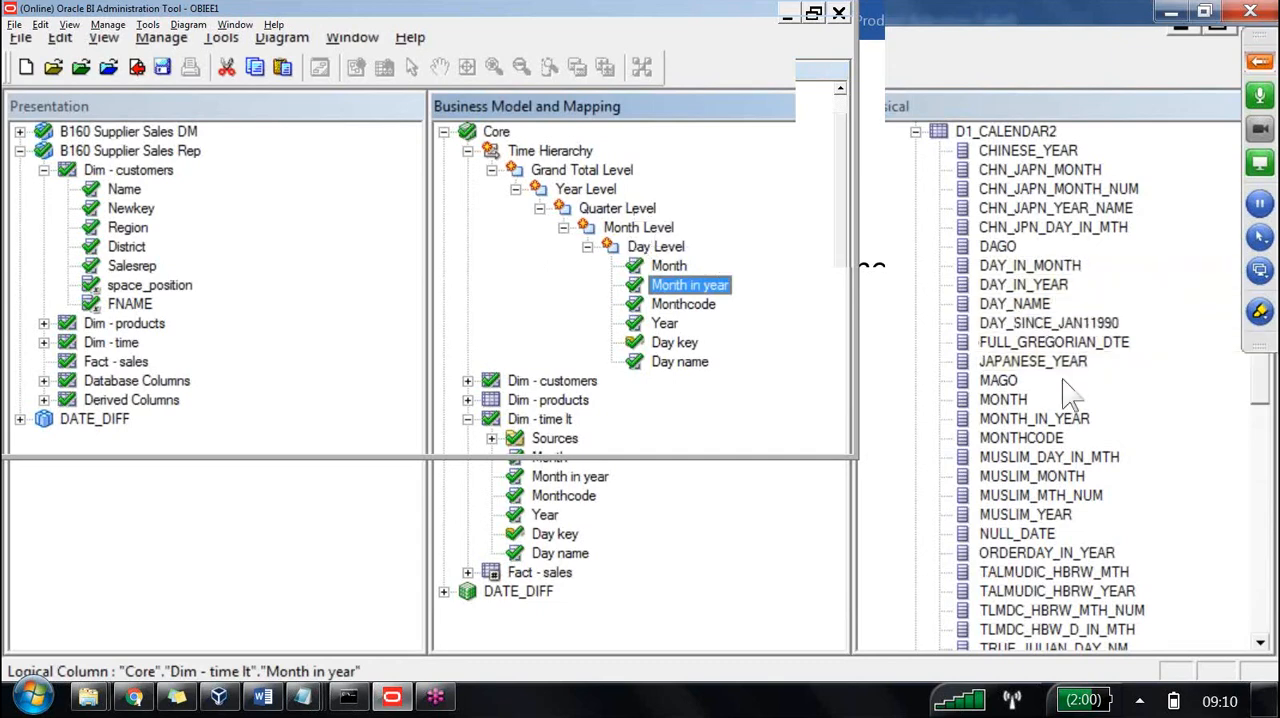
left_click(1053, 419)
right_click(1010, 419)
left_click(1030, 246)
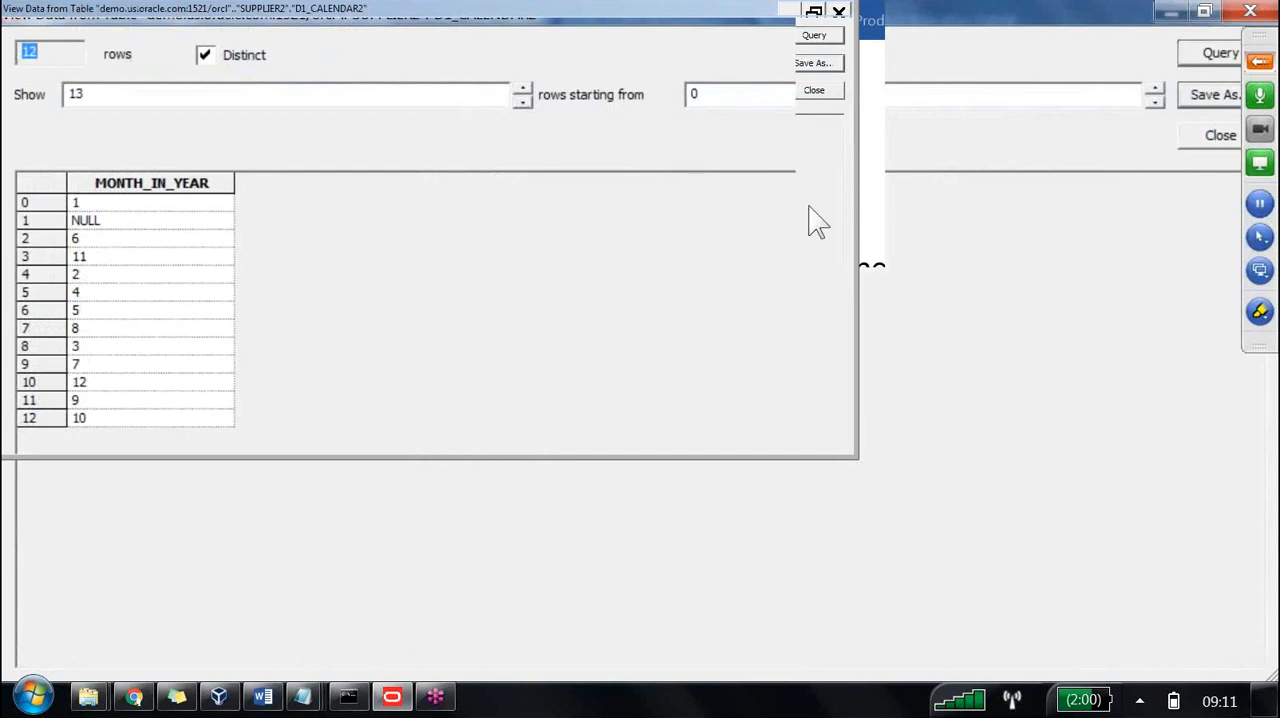
left_click(836, 210)
left_click(707, 244)
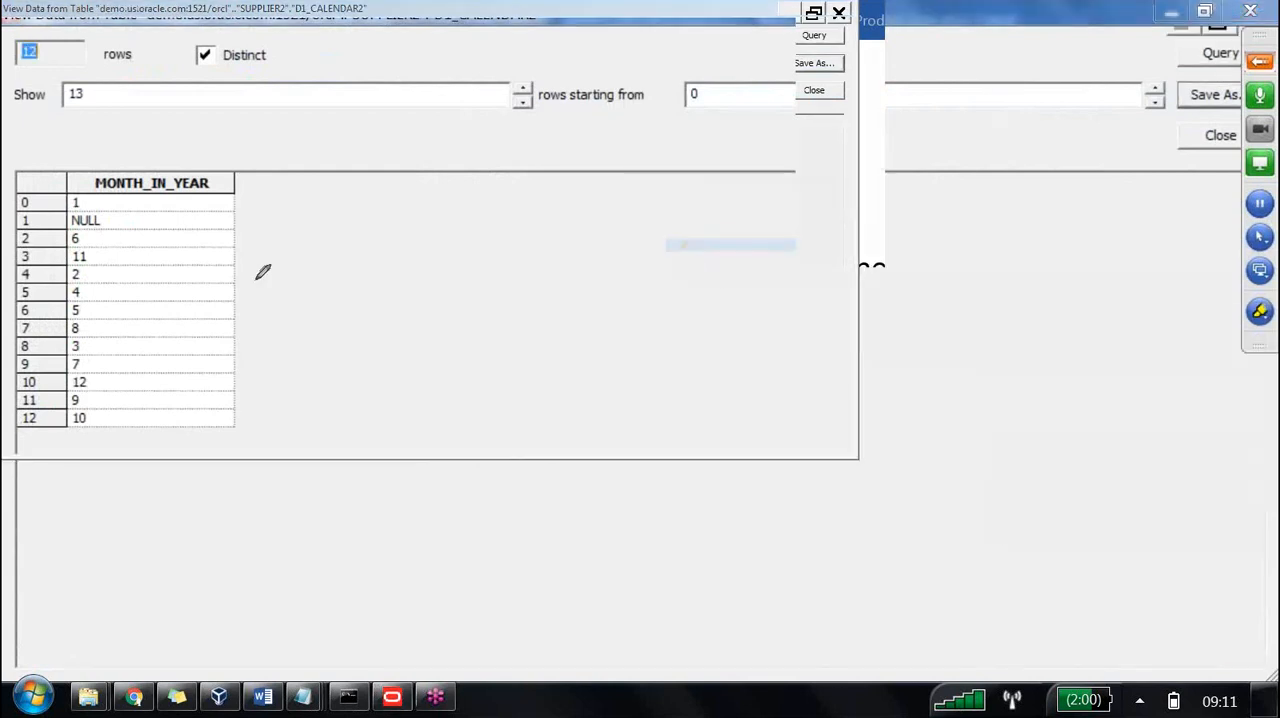
mouse_move(93, 202)
left_mouse_down()
mouse_move(169, 209)
mouse_move(473, 299)
left_mouse_up()
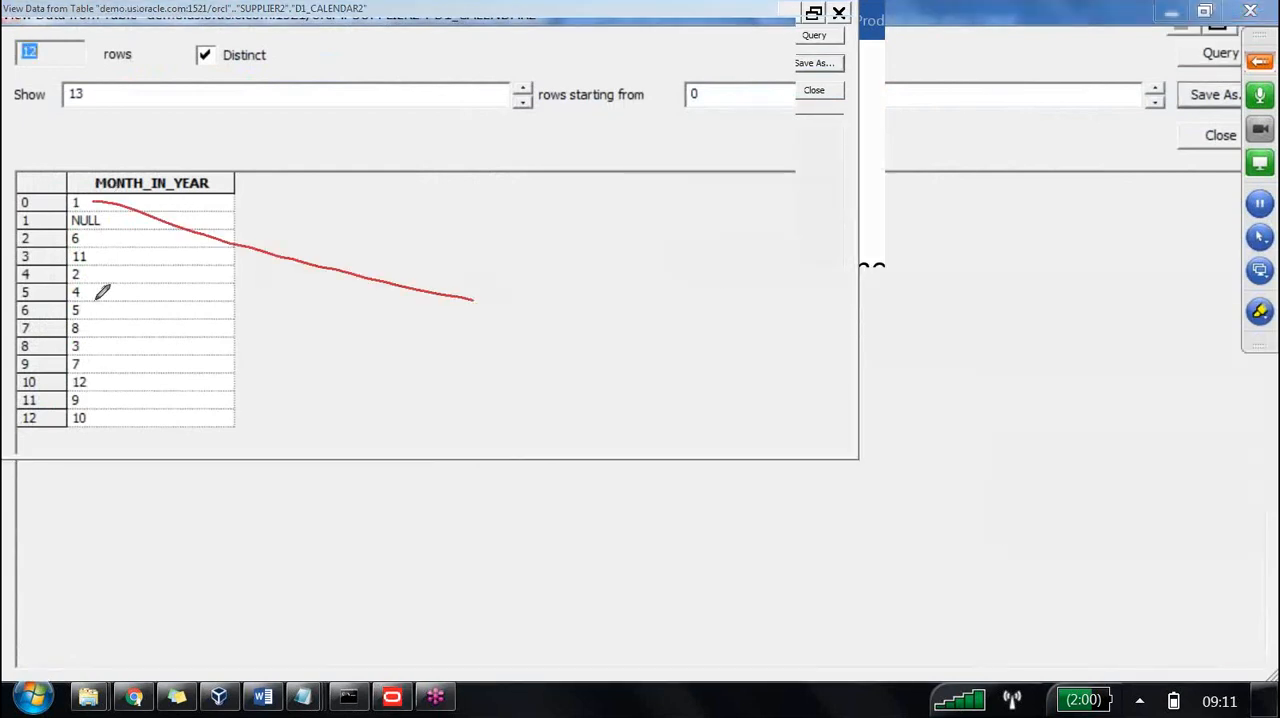
left_click_drag(78, 274, 455, 290)
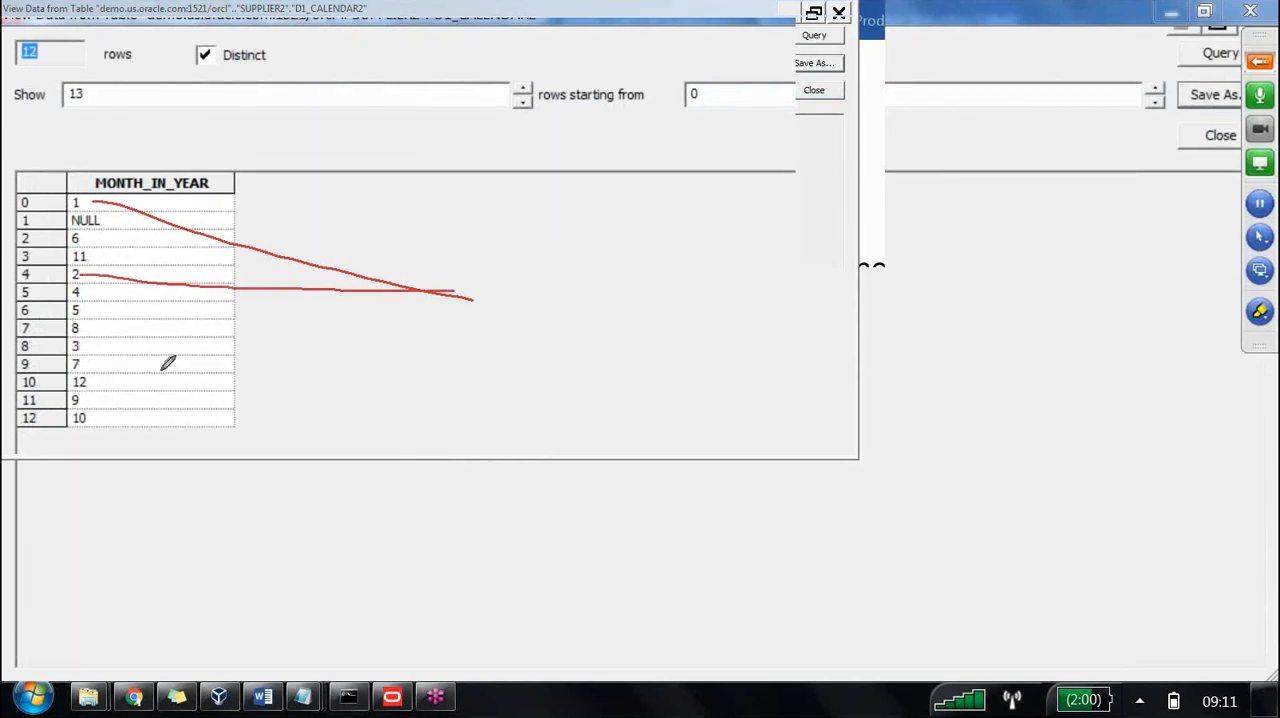
left_click_drag(88, 346, 458, 292)
left_click_drag(563, 213, 506, 288)
mouse_move(533, 371)
left_mouse_down()
mouse_move(601, 203)
mouse_move(560, 207)
left_mouse_up()
left_click_drag(461, 391, 736, 258)
left_click_drag(790, 162, 858, 380)
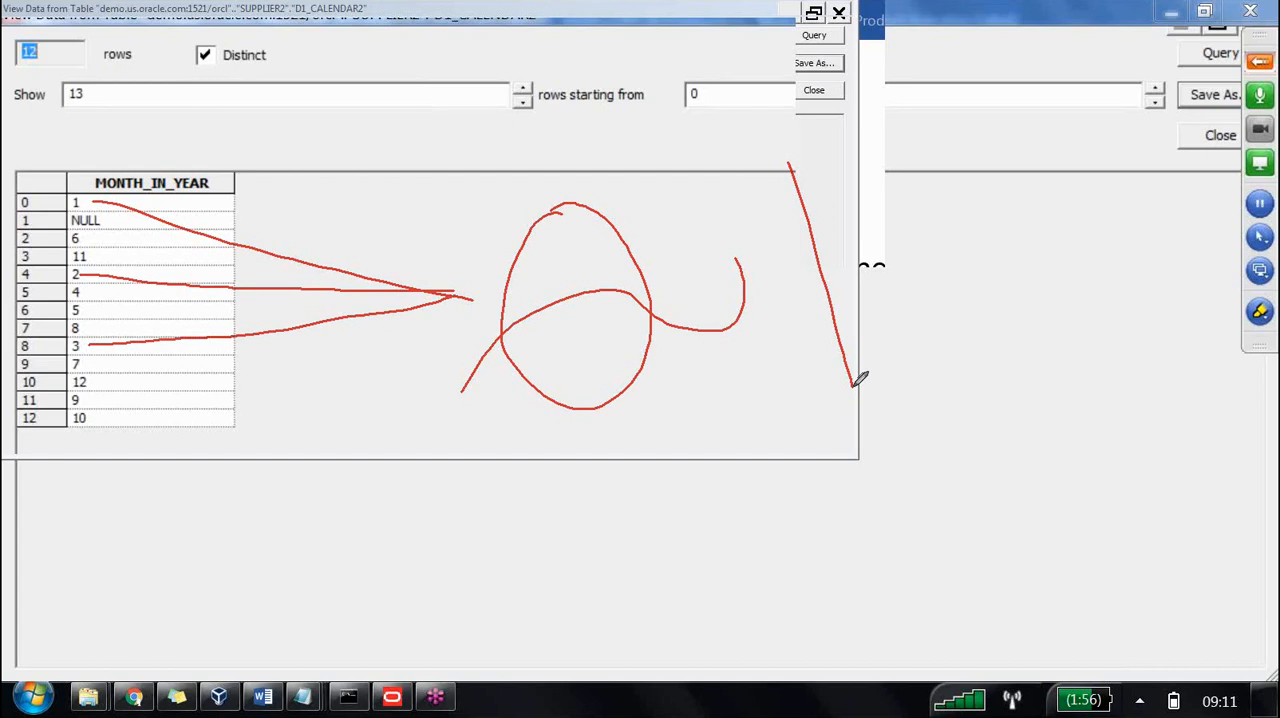
key("Escape")
left_click(1260, 311)
left_click(728, 304)
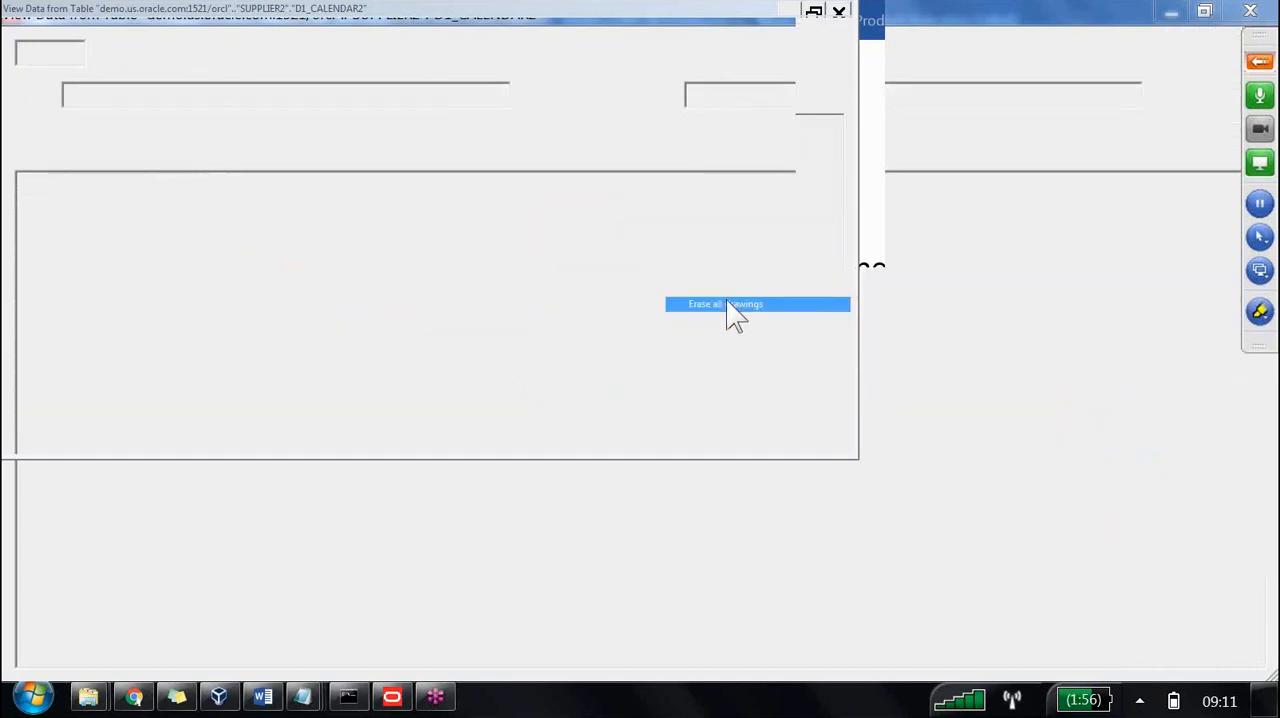
Close the MONTH_IN_YEAR data view and create a logical column named Quarter in the Dim - time lt table.
left_click(814, 90)
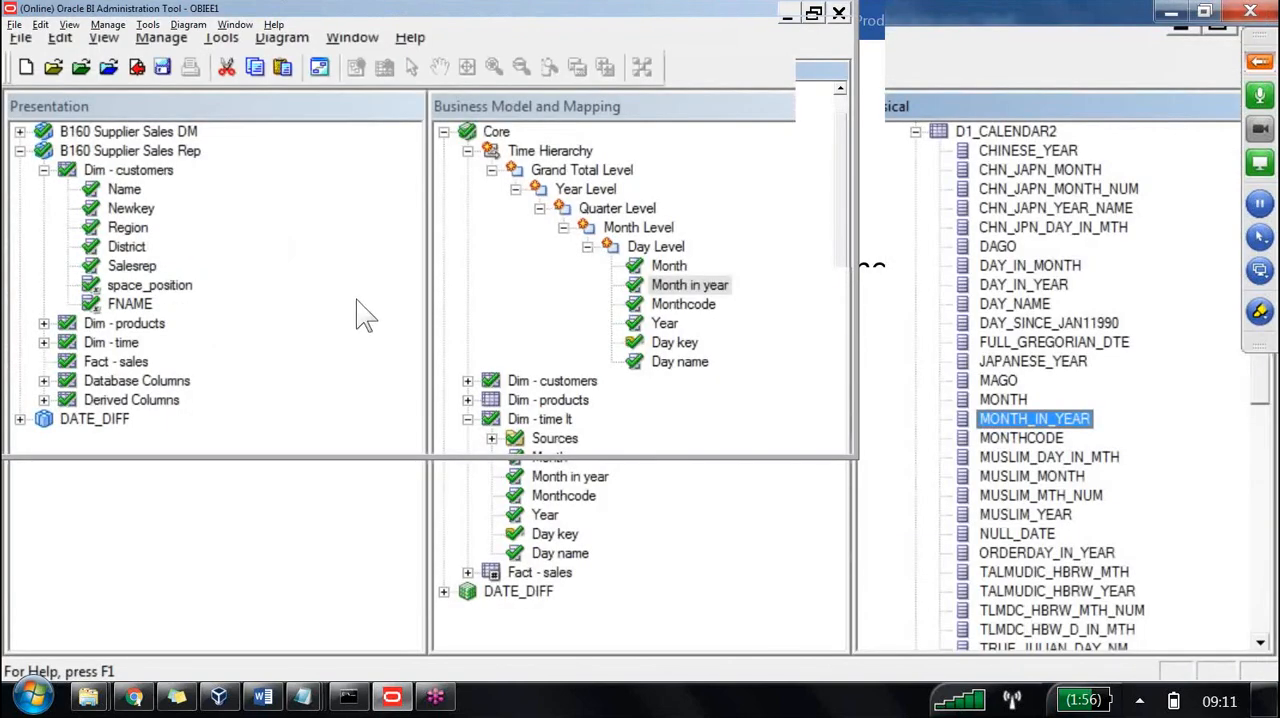
right_click(552, 418)
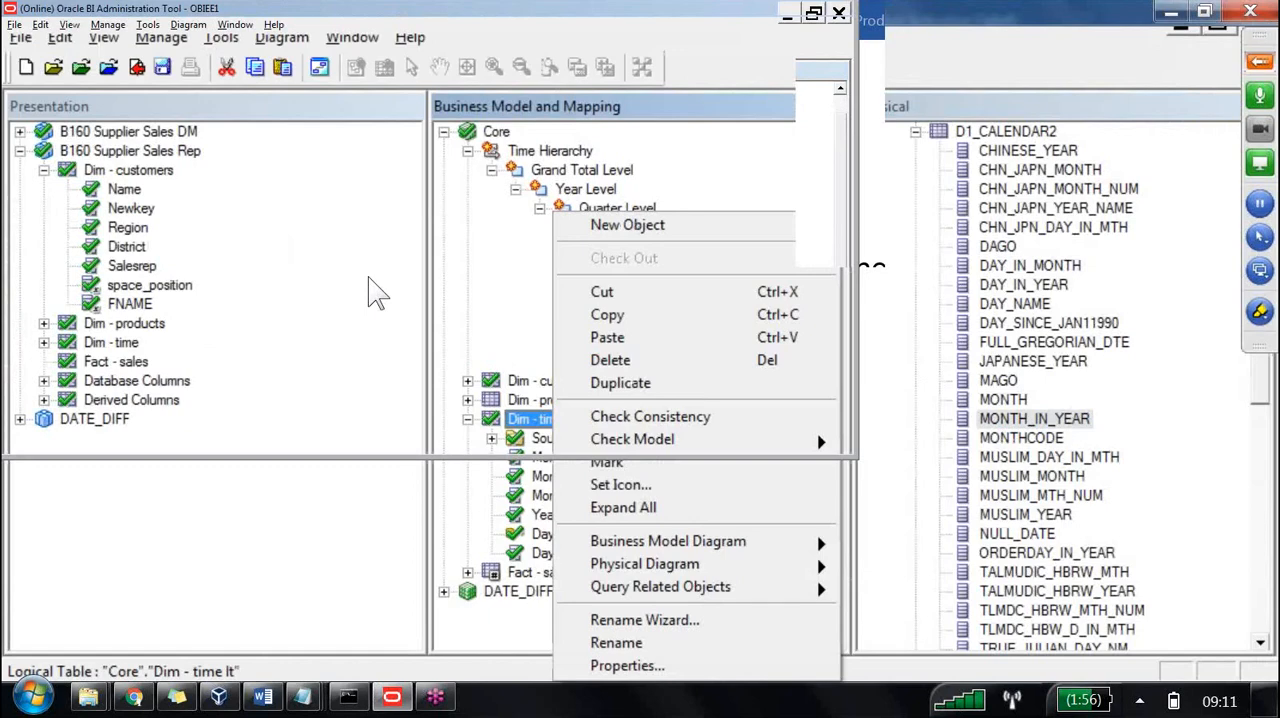
mouse_move(627, 224)
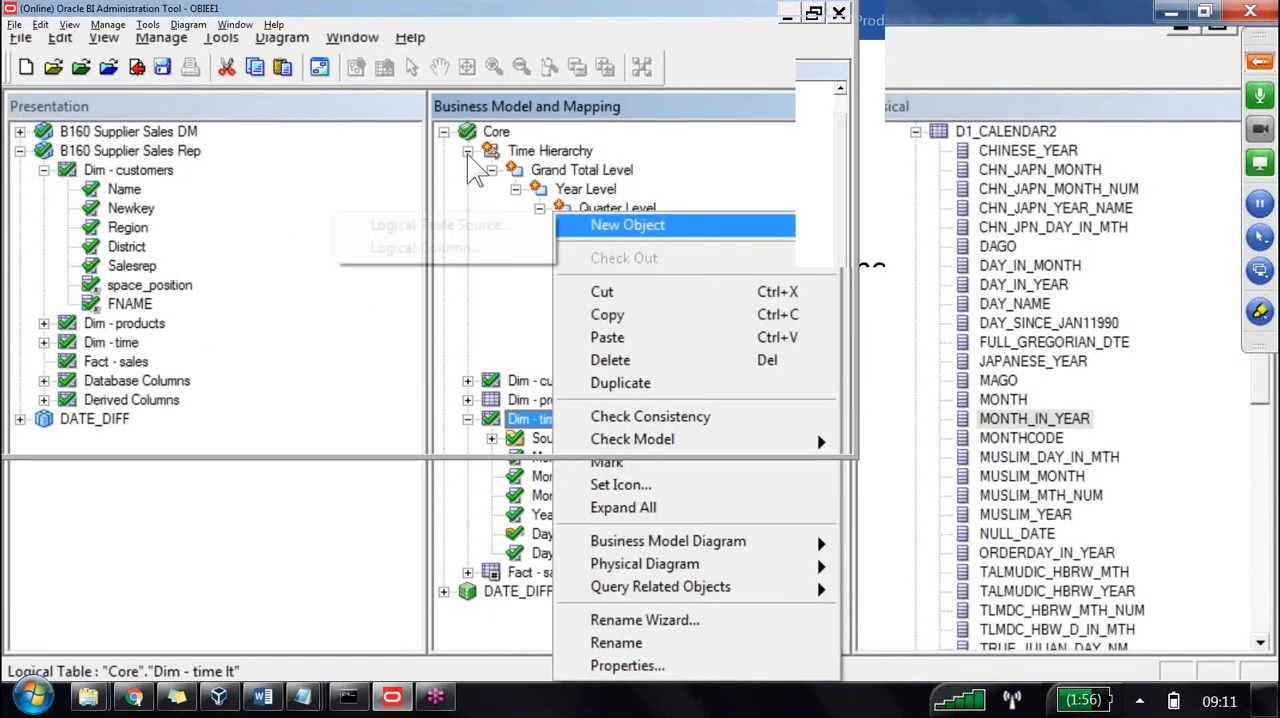
left_click(425, 247)
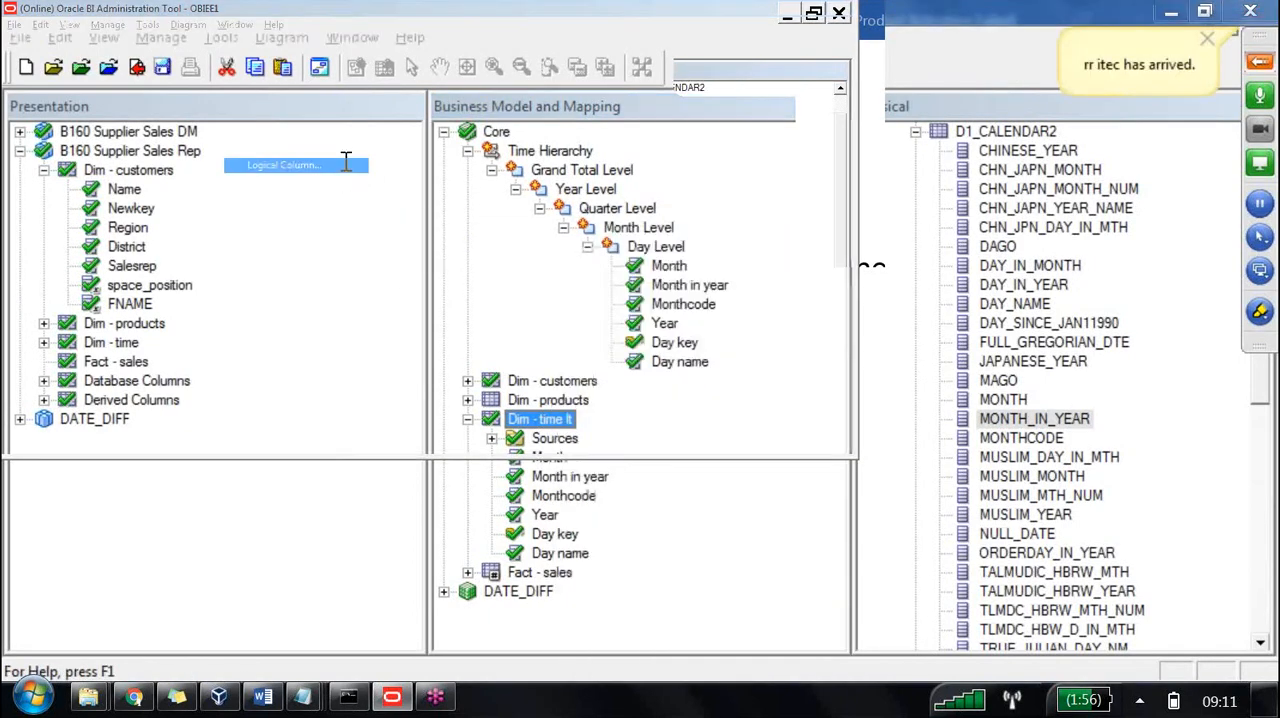
type("Quarter")
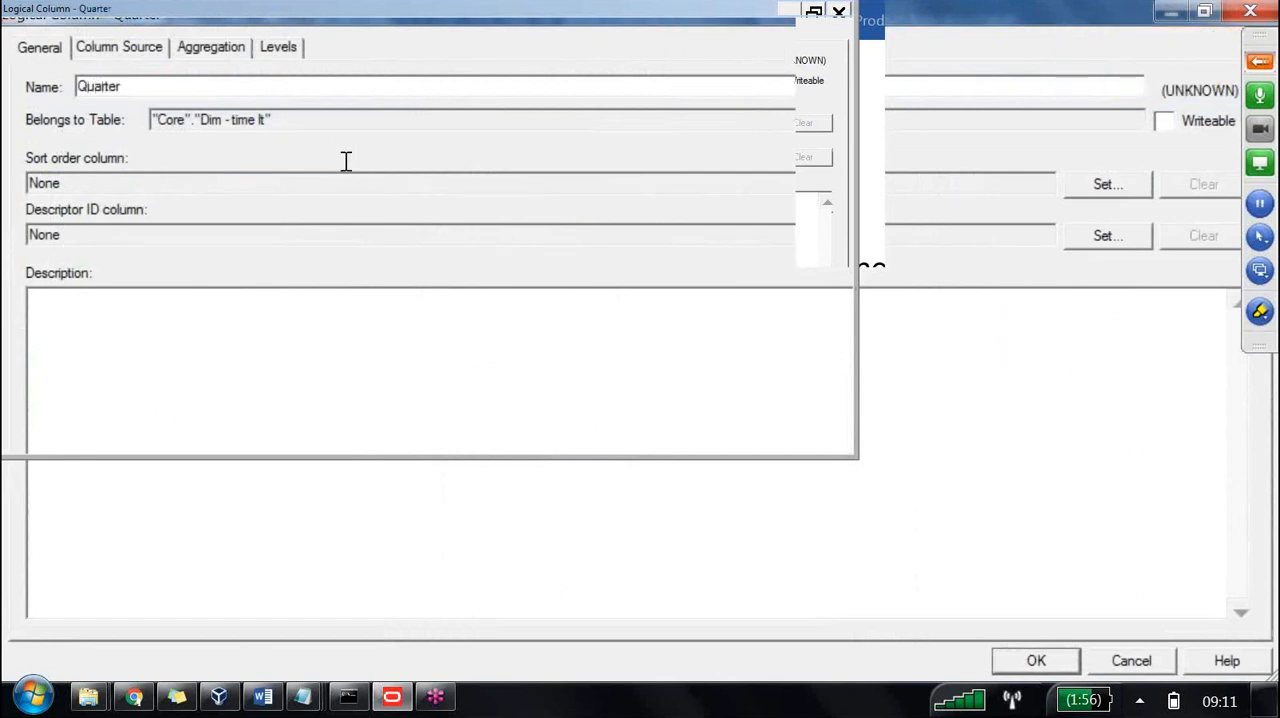
Set Quarter to derive from existing columns using an expression and insert the IfCase Case template.
left_click(110, 47)
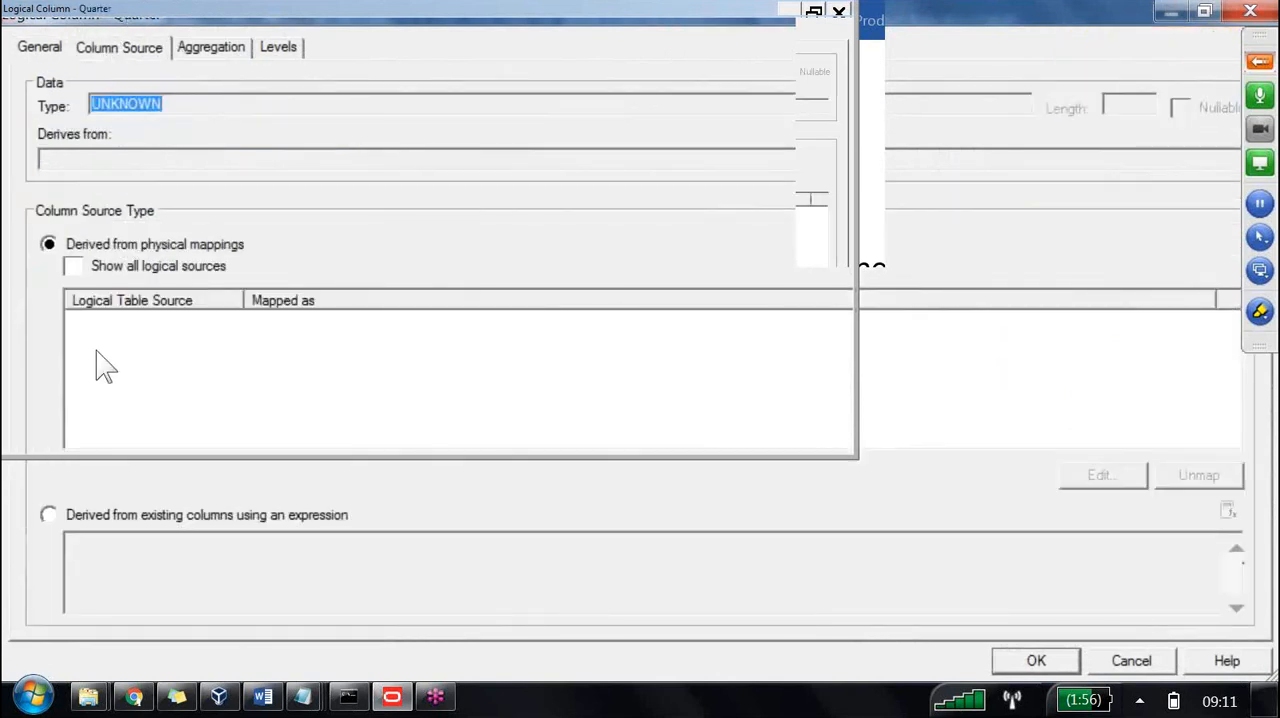
left_click(49, 514)
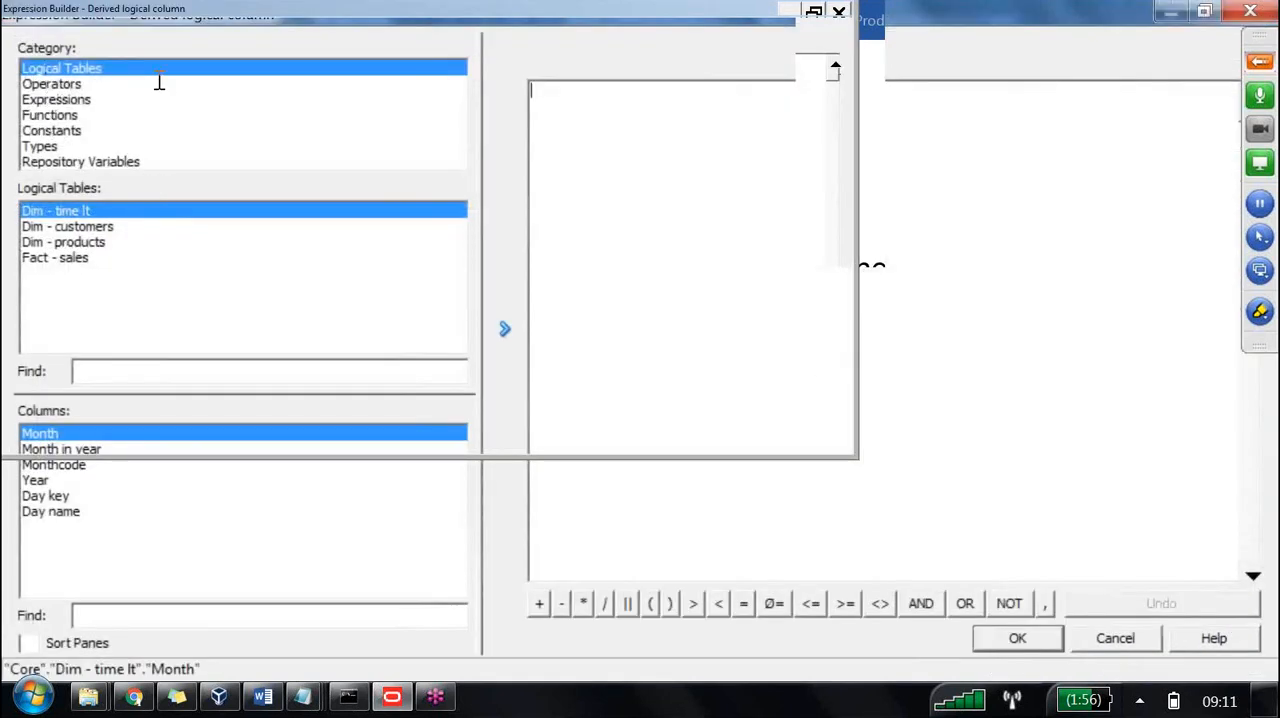
left_click(55, 99)
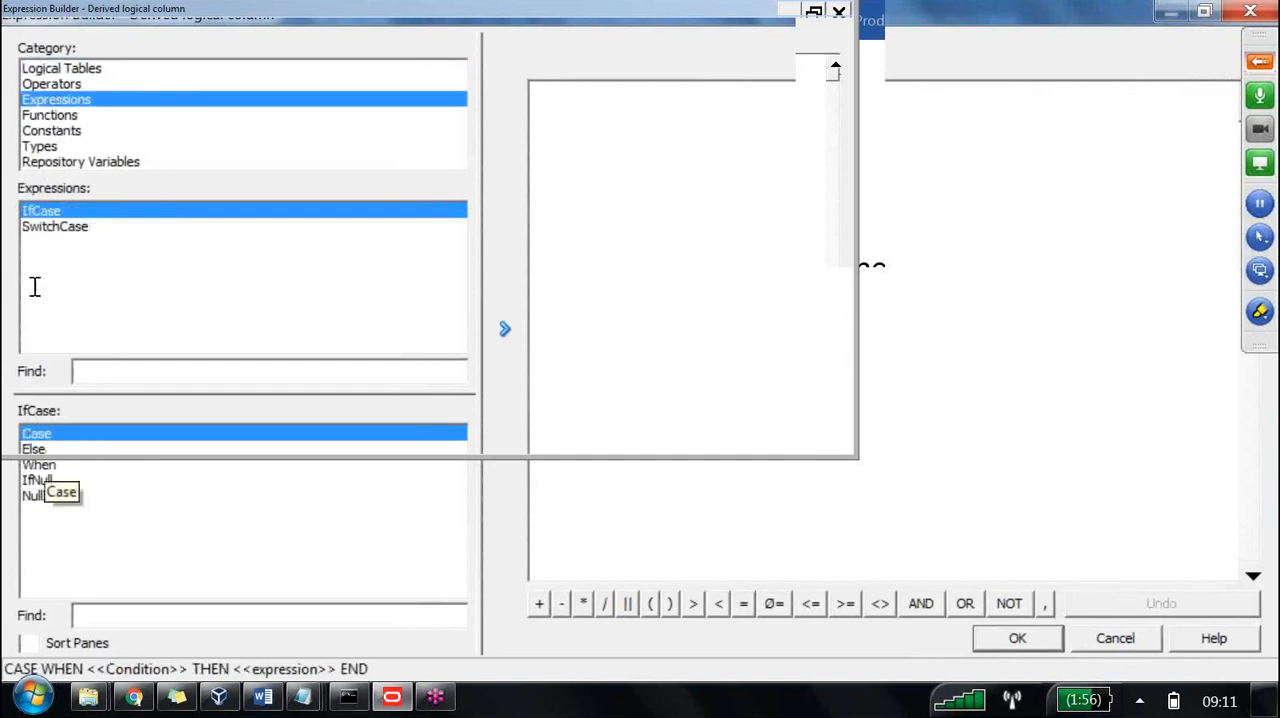
double_click(333, 212)
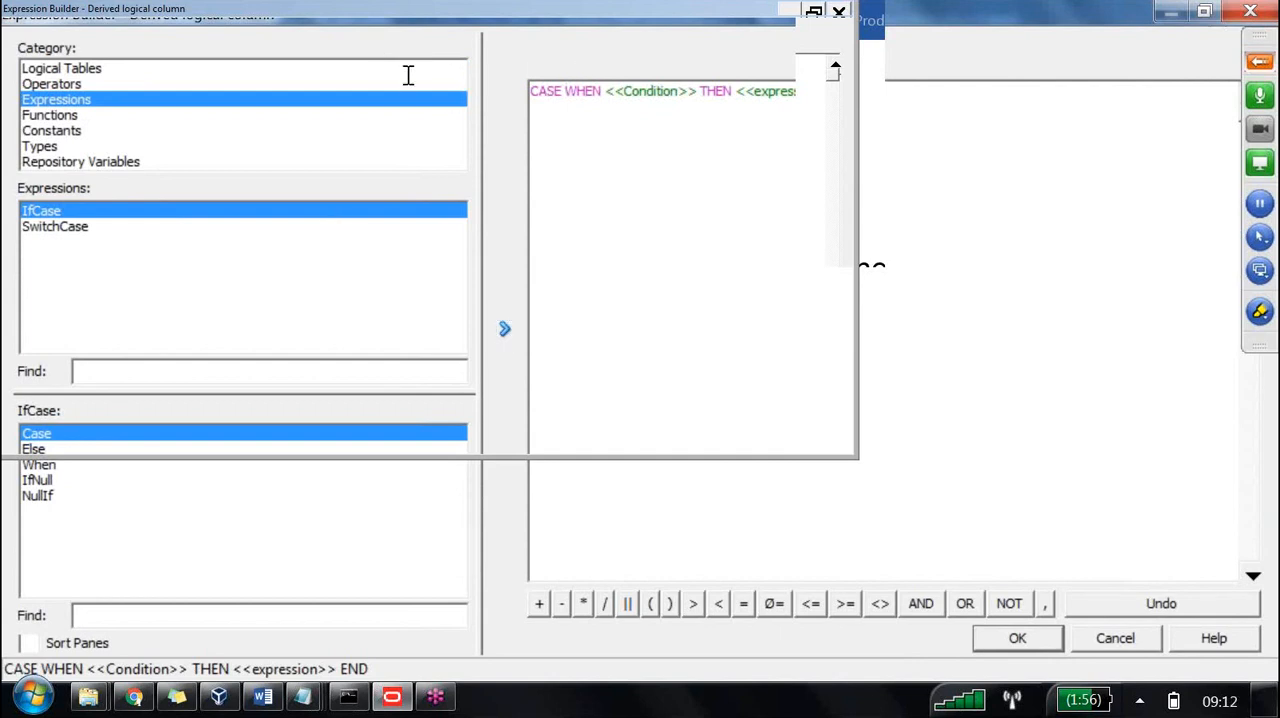
Put the WHEN clause and END of the CASE template on separate lines and add an ELSE line before END.
key("Return")
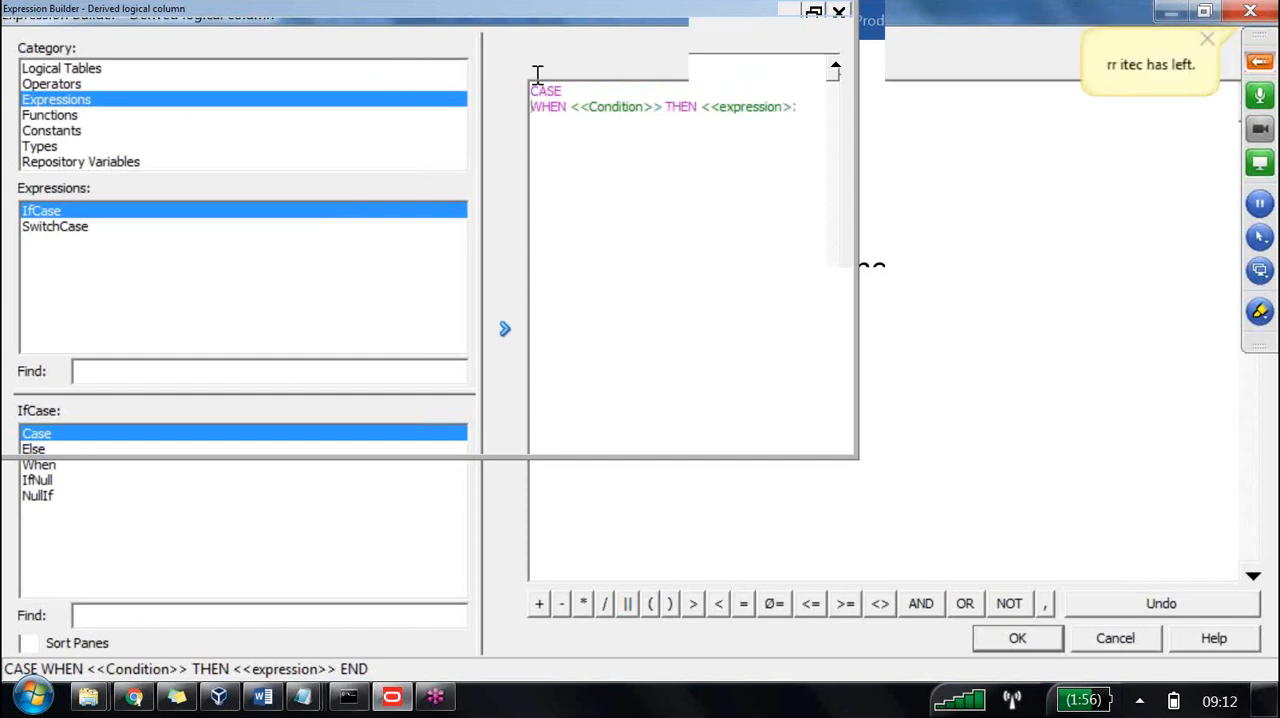
key("Return")
type("el")
key("BackSpace")
key("BackSpace")
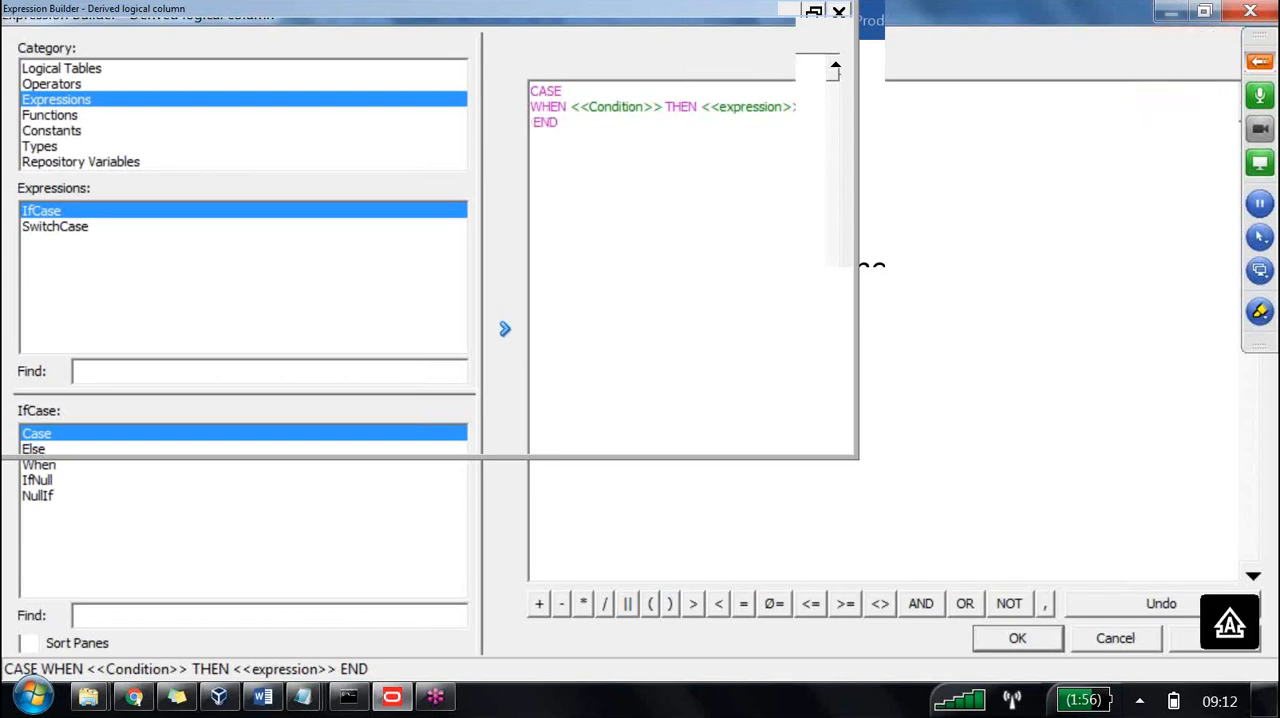
type("ELSE")
key("Return")
Replace the WHEN placeholders so that Month in year from Dim - time lt <4 gives 'QTR1'.
left_click(618, 106)
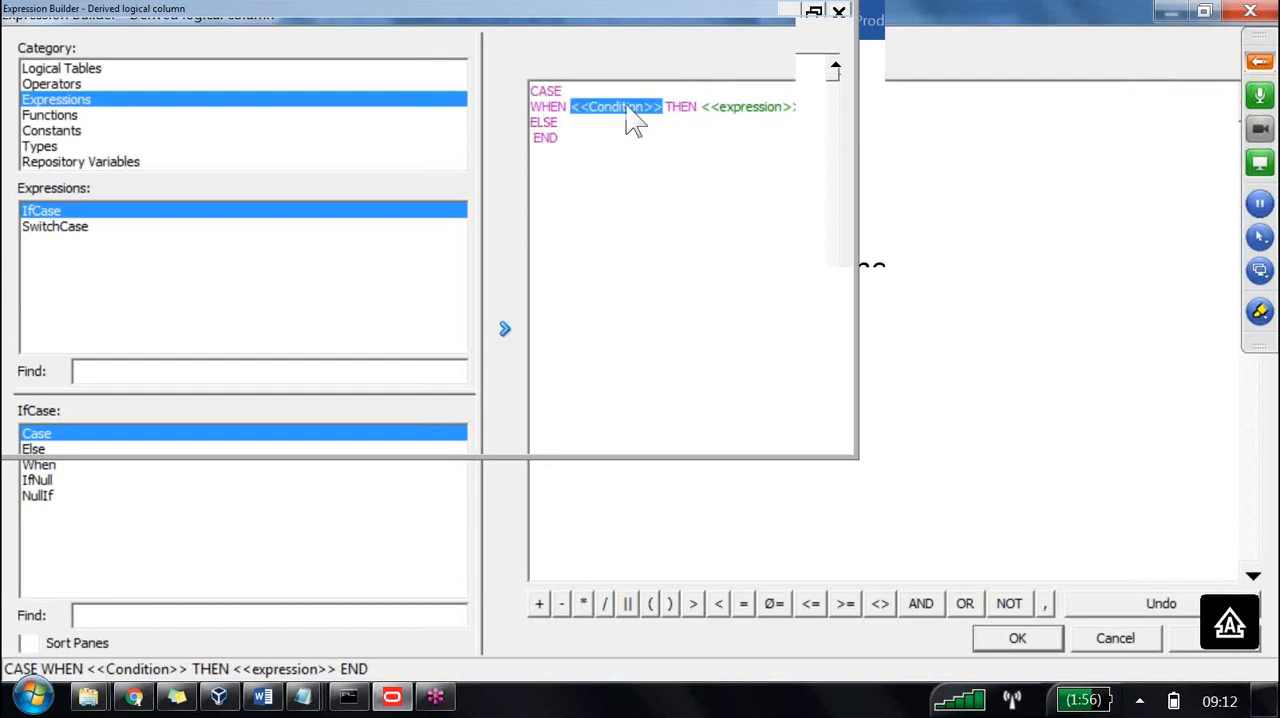
key("Delete")
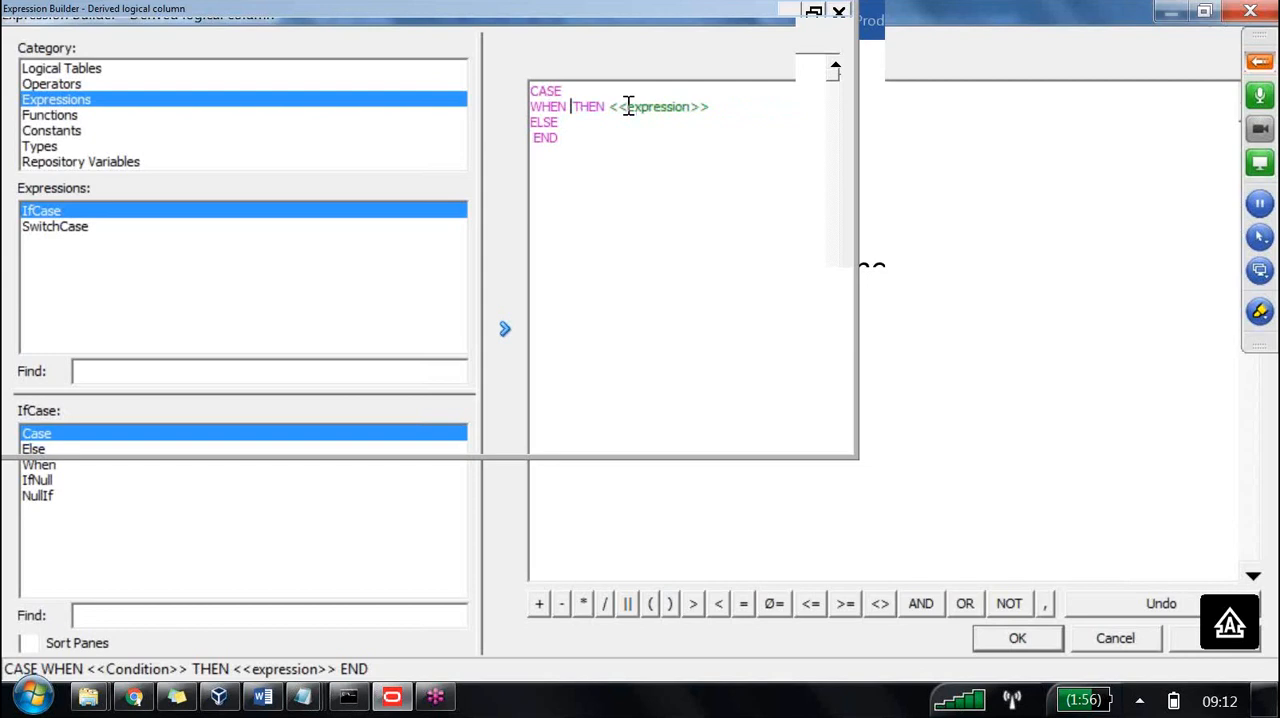
left_click(60, 68)
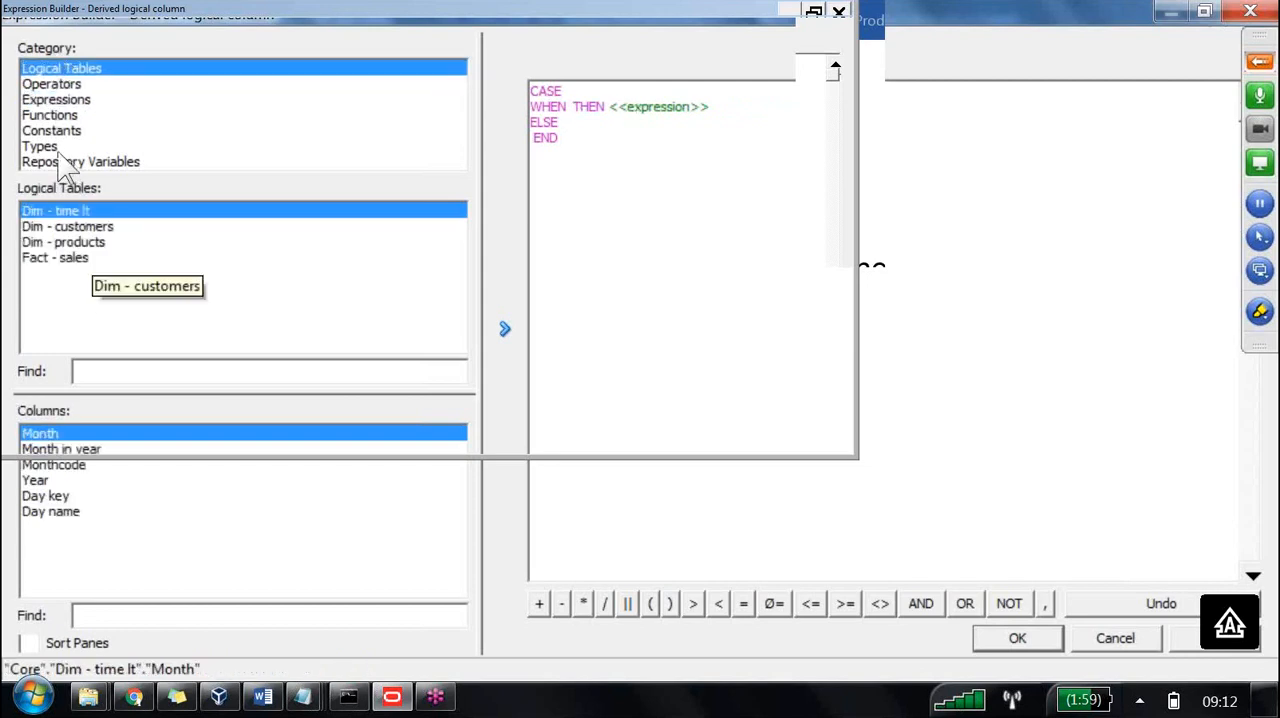
left_click(60, 449)
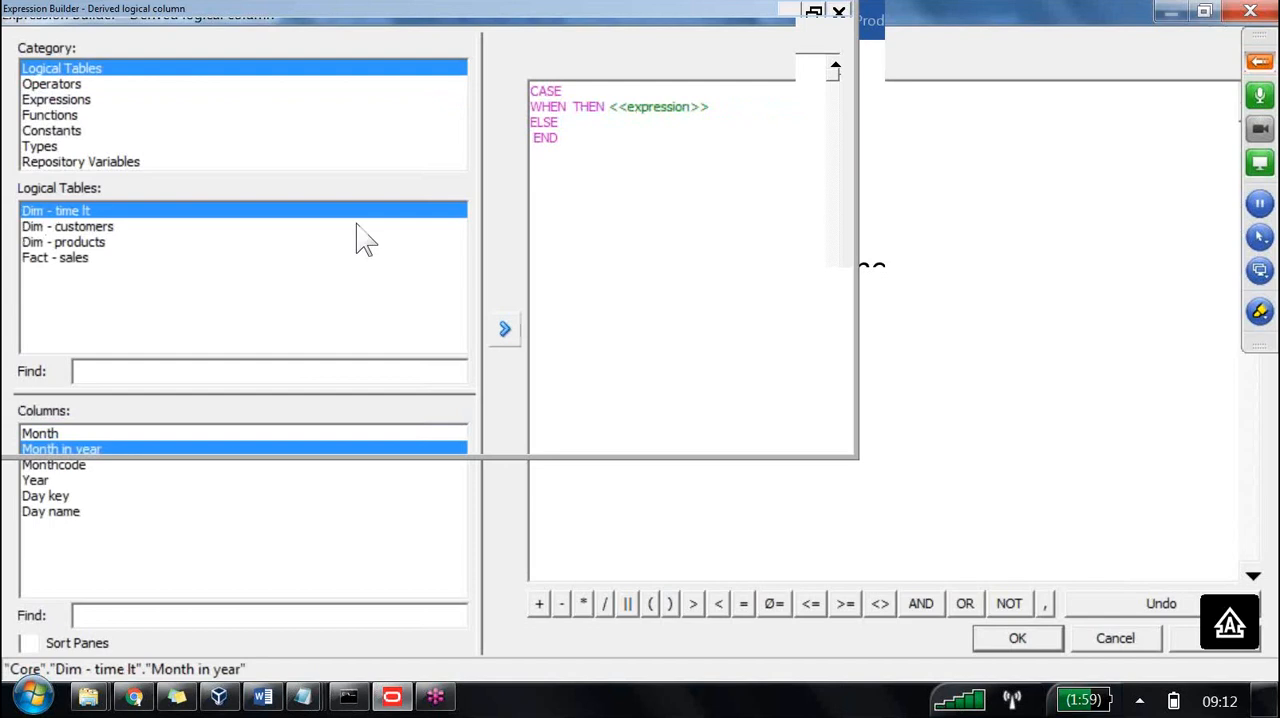
left_click(504, 328)
left_click(795, 107)
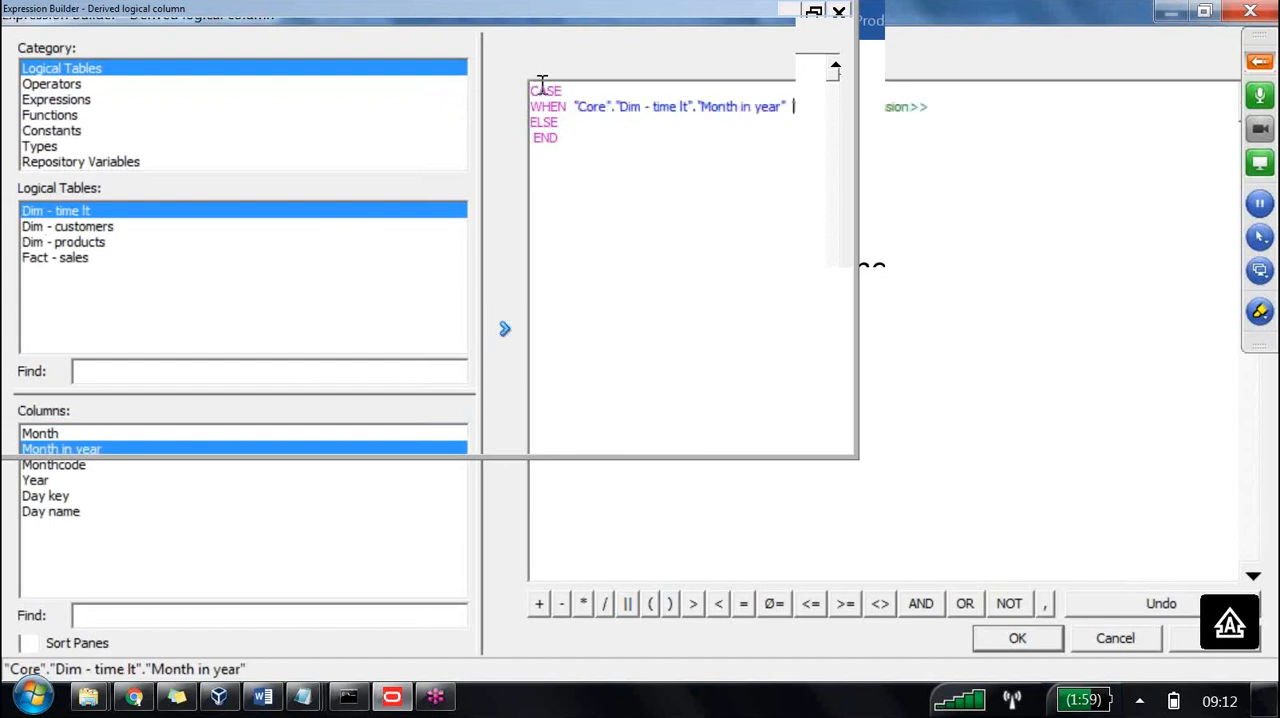
type("<7")
left_click(882, 106)
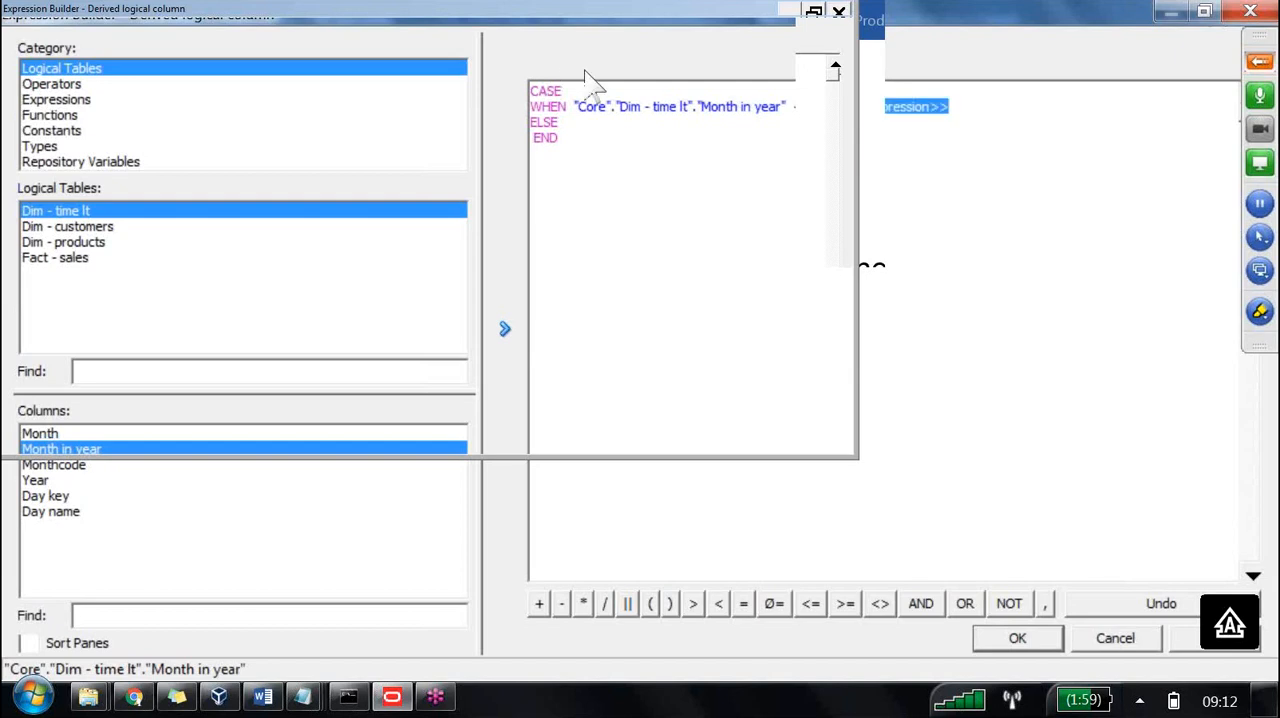
type("'")
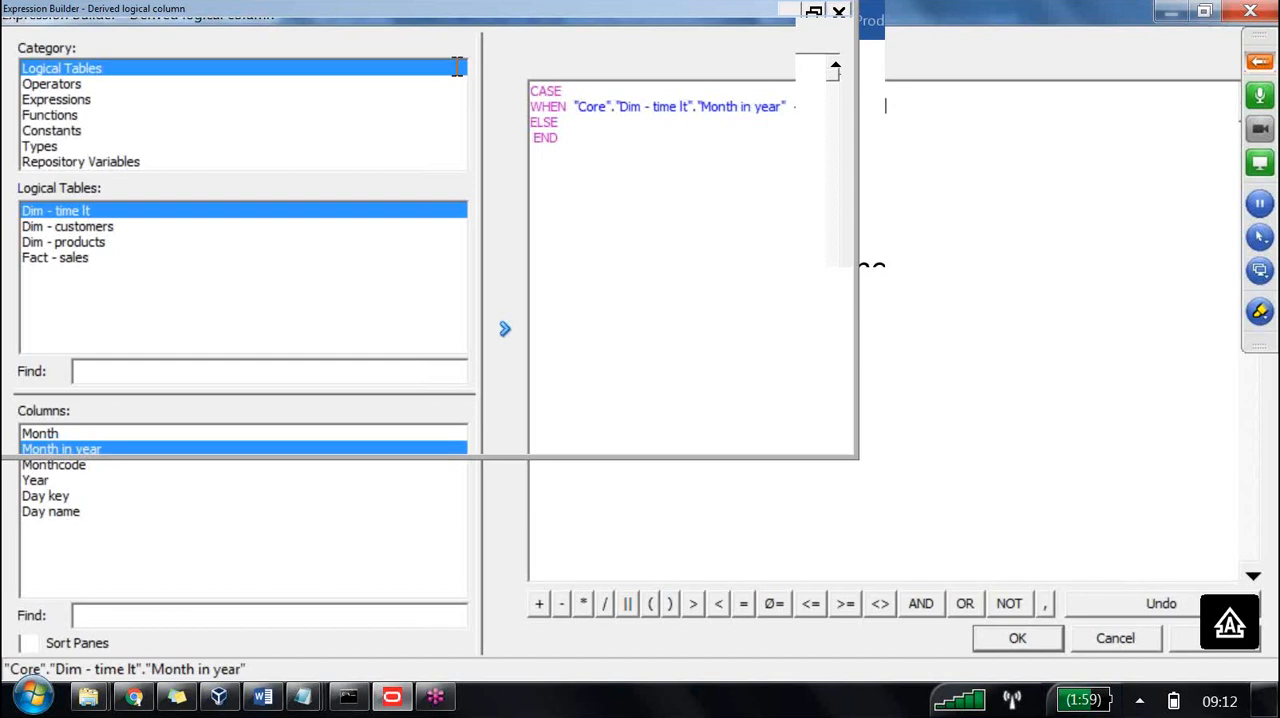
Duplicate the WHEN line twice, giving <7 THEN 'QTR2' and <10 THEN 'QTR3' for Month in year.
mouse_move(878, 105)
left_mouse_down()
mouse_move(554, 125)
mouse_move(535, 106)
left_mouse_up()
key("ctrl+c")
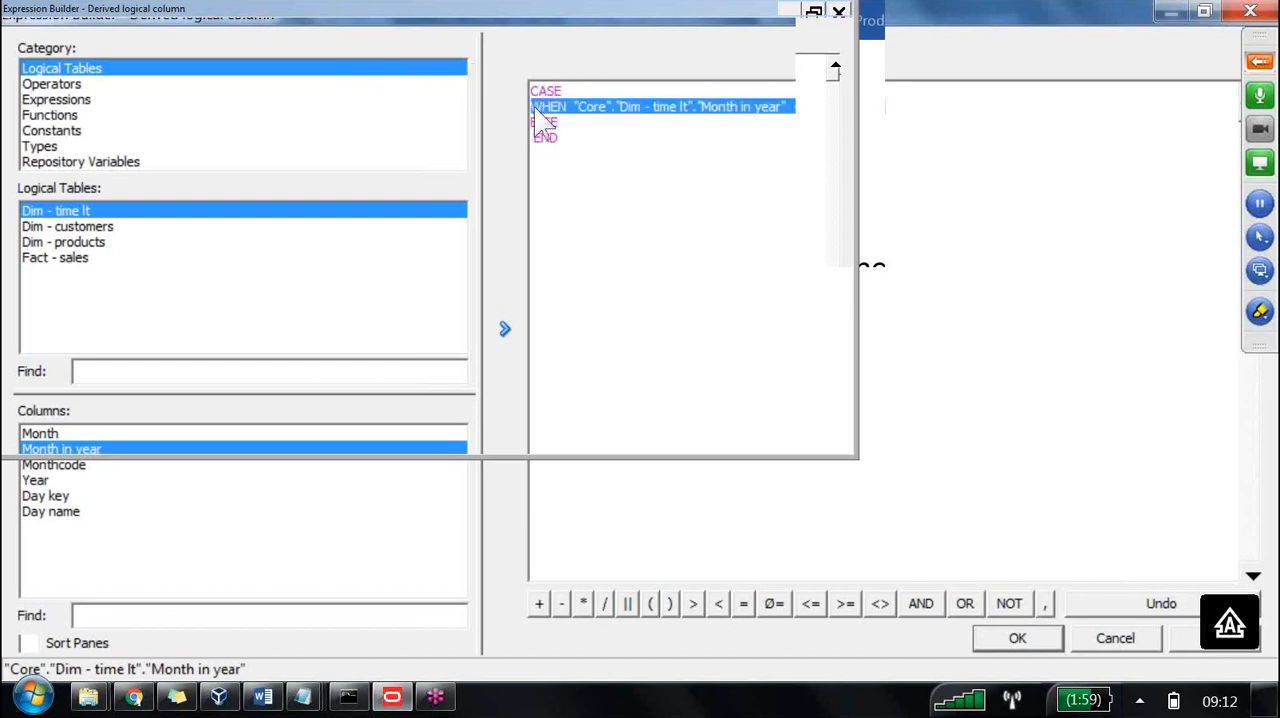
left_click(892, 104)
key("Return")
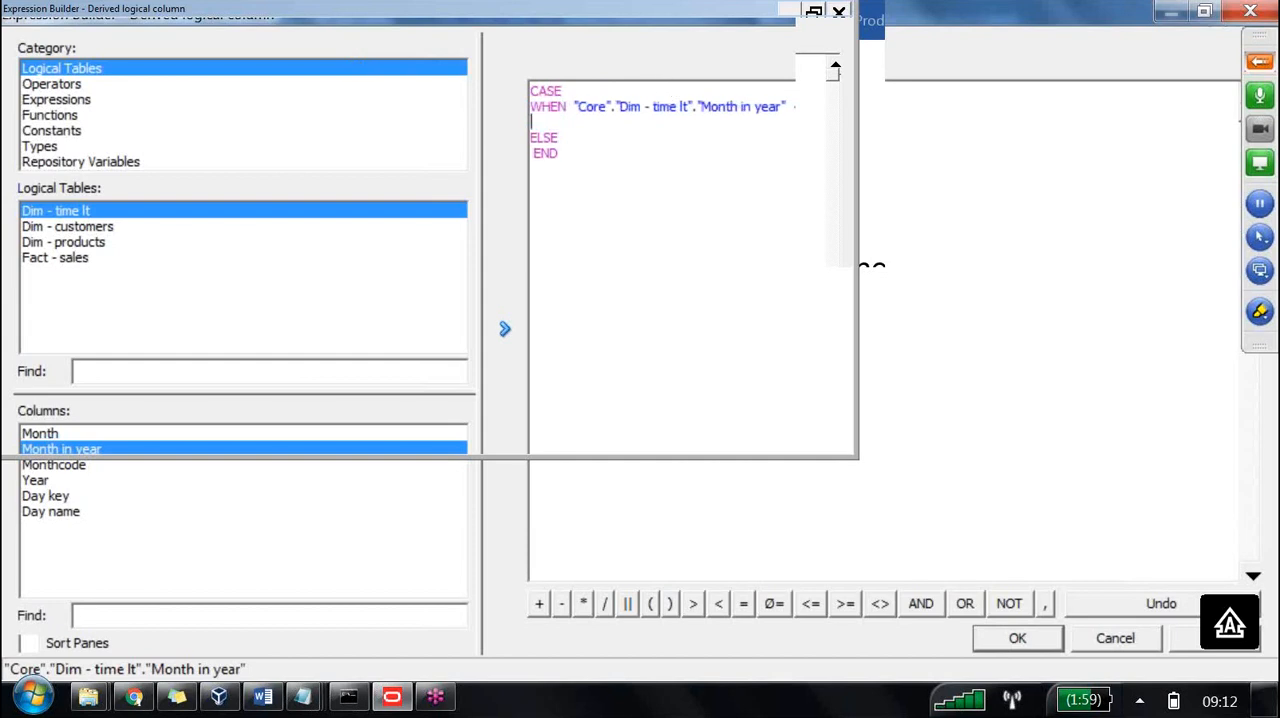
key("ctrl+v")
key("Return")
key("ctrl+v")
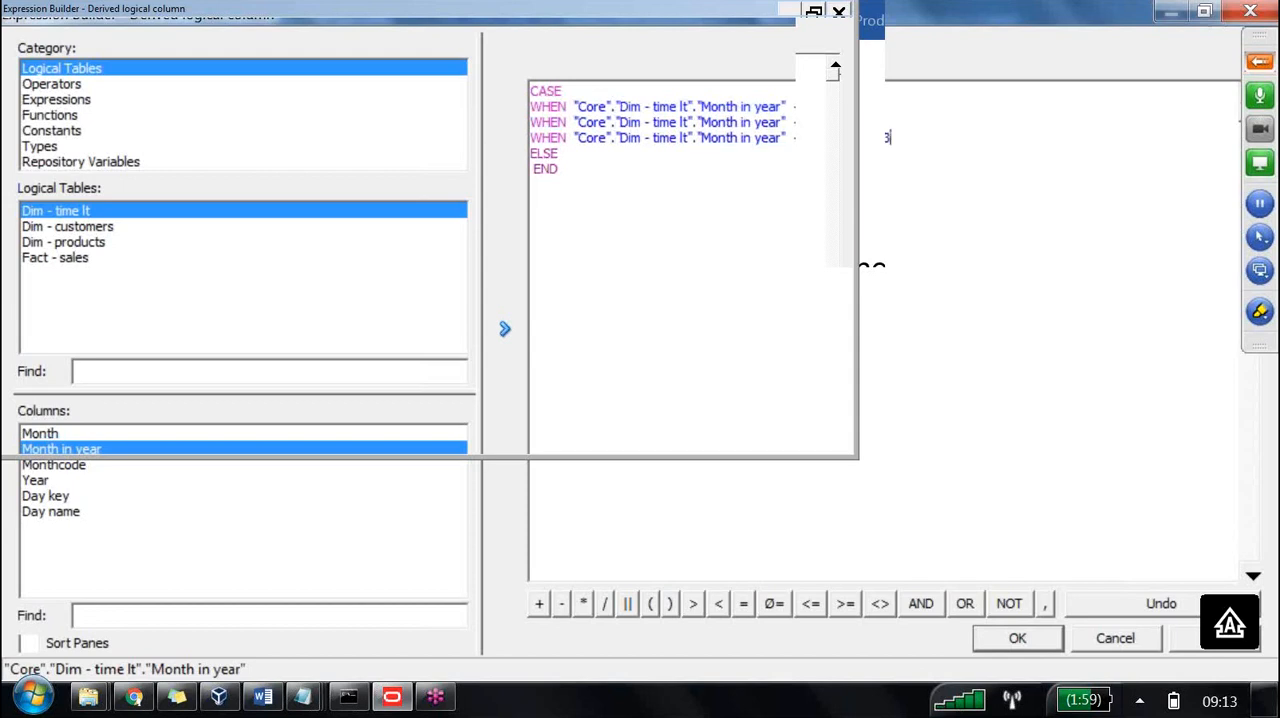
Enter 'QTR4' as the ELSE result and accept the CASE expression.
left_click(567, 160)
key("Return")
type("'qtr")
key("BackSpace")
key("BackSpace")
type("QT")
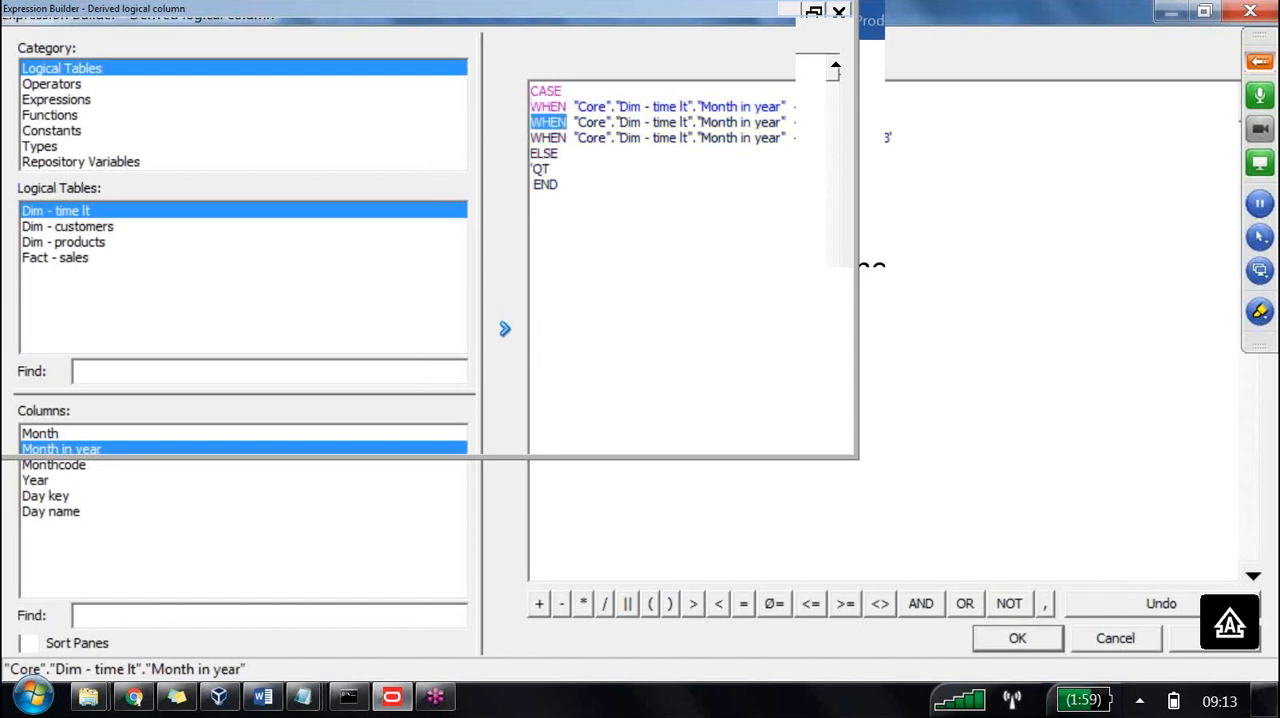
type("R4'")
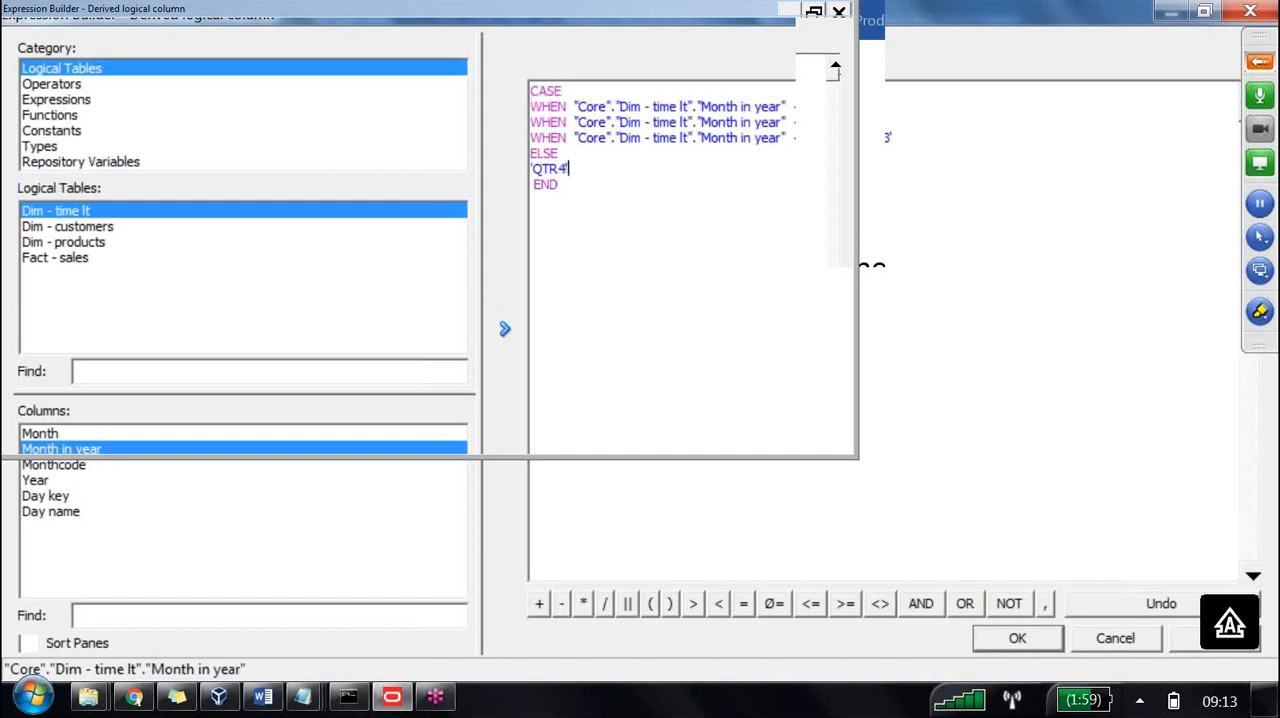
left_click(418, 143)
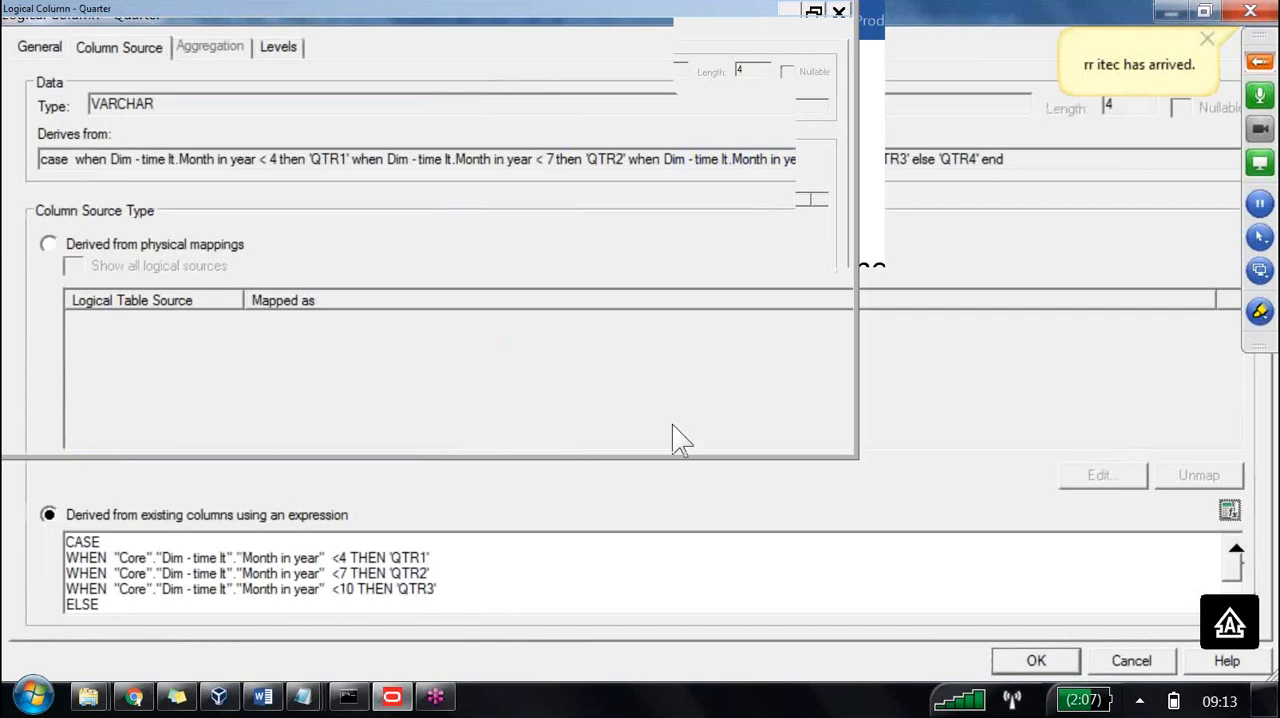
Reopen the Quarter expression and annotate on screen how month 5 is tested against the <4 condition.
left_click(1230, 511)
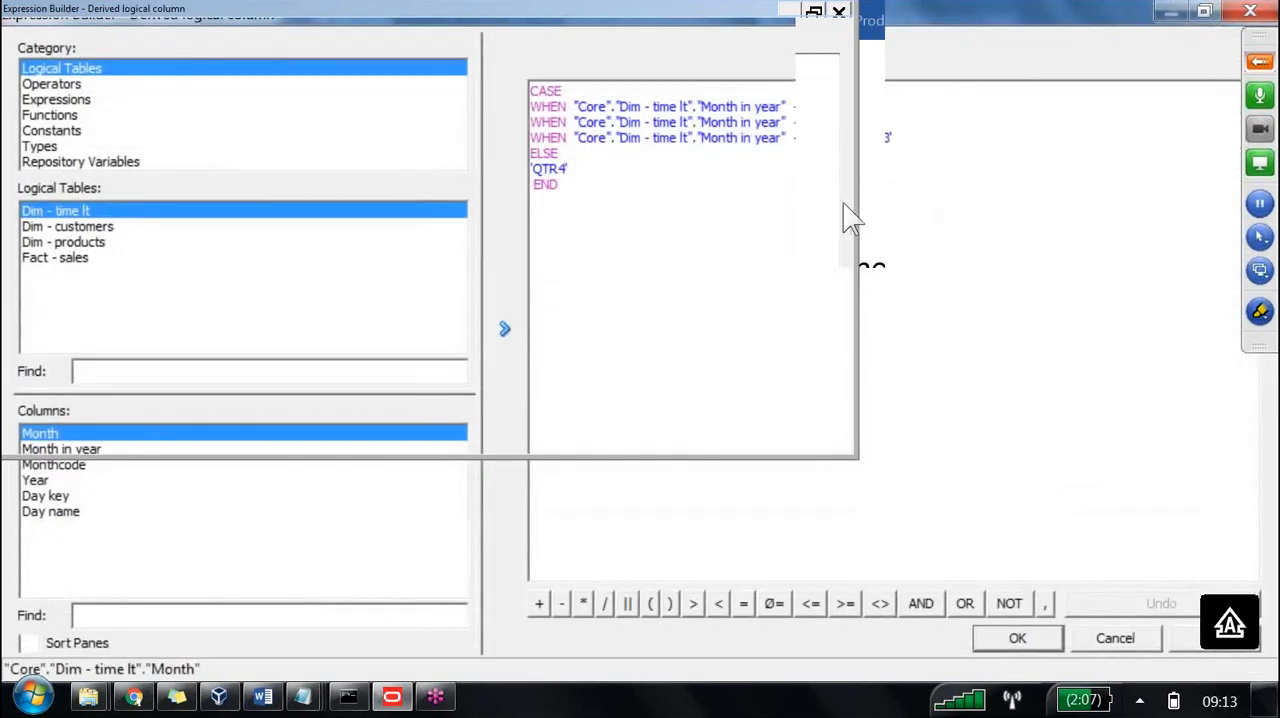
left_click(1260, 311)
left_click(1035, 348)
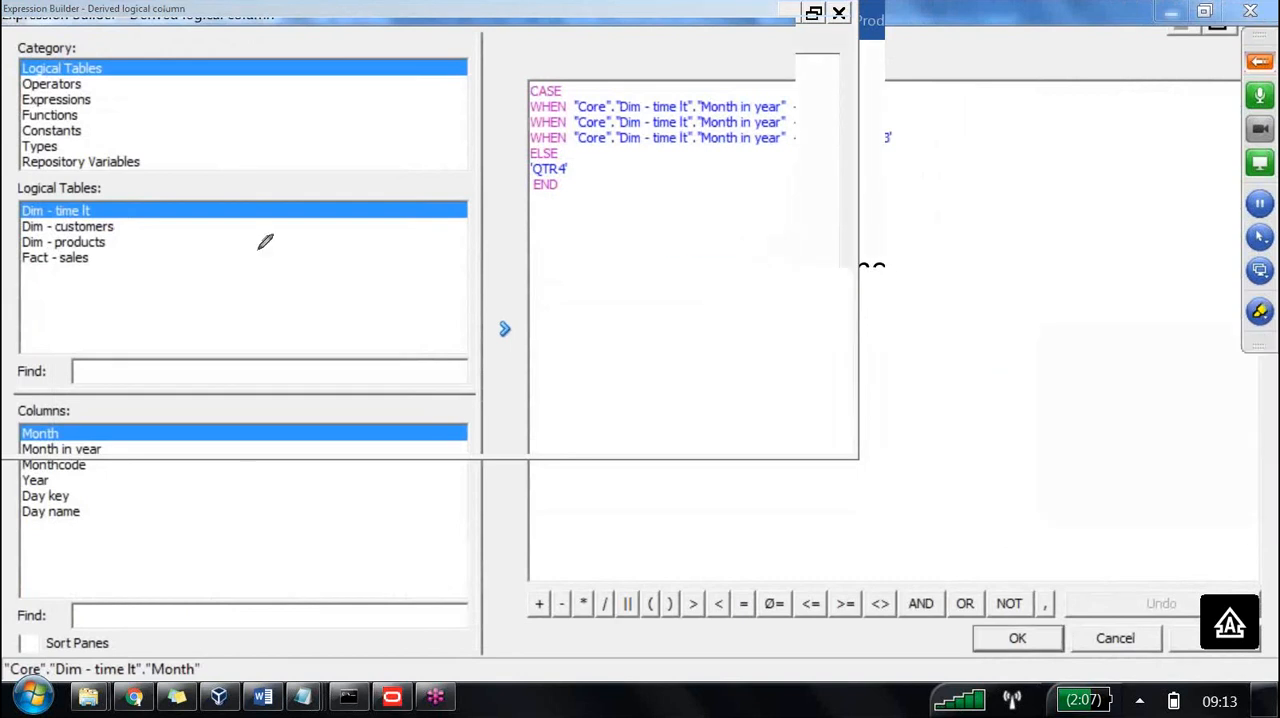
mouse_move(277, 72)
left_mouse_down()
mouse_move(290, 100)
mouse_move(262, 118)
left_mouse_up()
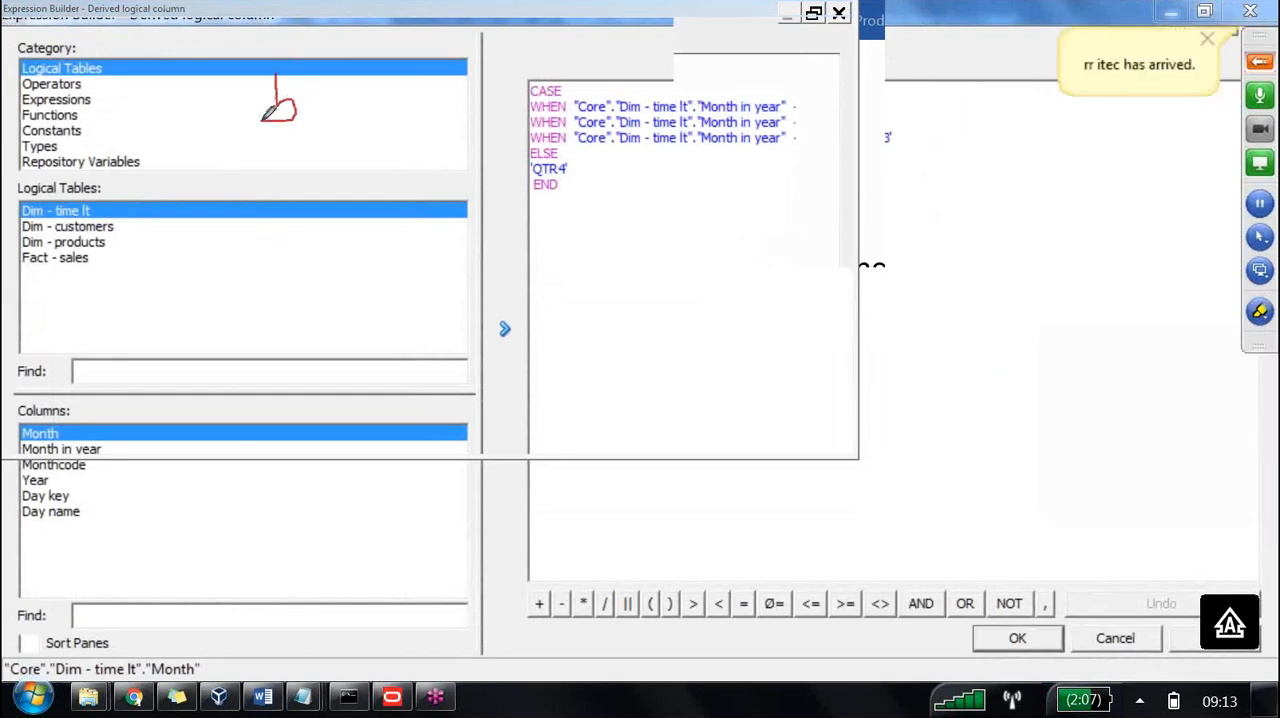
left_click_drag(281, 71, 313, 58)
mouse_move(890, 100)
left_mouse_down()
mouse_move(995, 82)
mouse_move(972, 99)
mouse_move(991, 65)
mouse_move(1007, 83)
left_mouse_up()
left_click_drag(1036, 65, 1077, 90)
left_click_drag(1094, 34, 1116, 76)
mouse_move(1094, 40)
left_mouse_down()
mouse_move(1112, 57)
mouse_move(1188, 50)
mouse_move(1195, 31)
left_mouse_up()
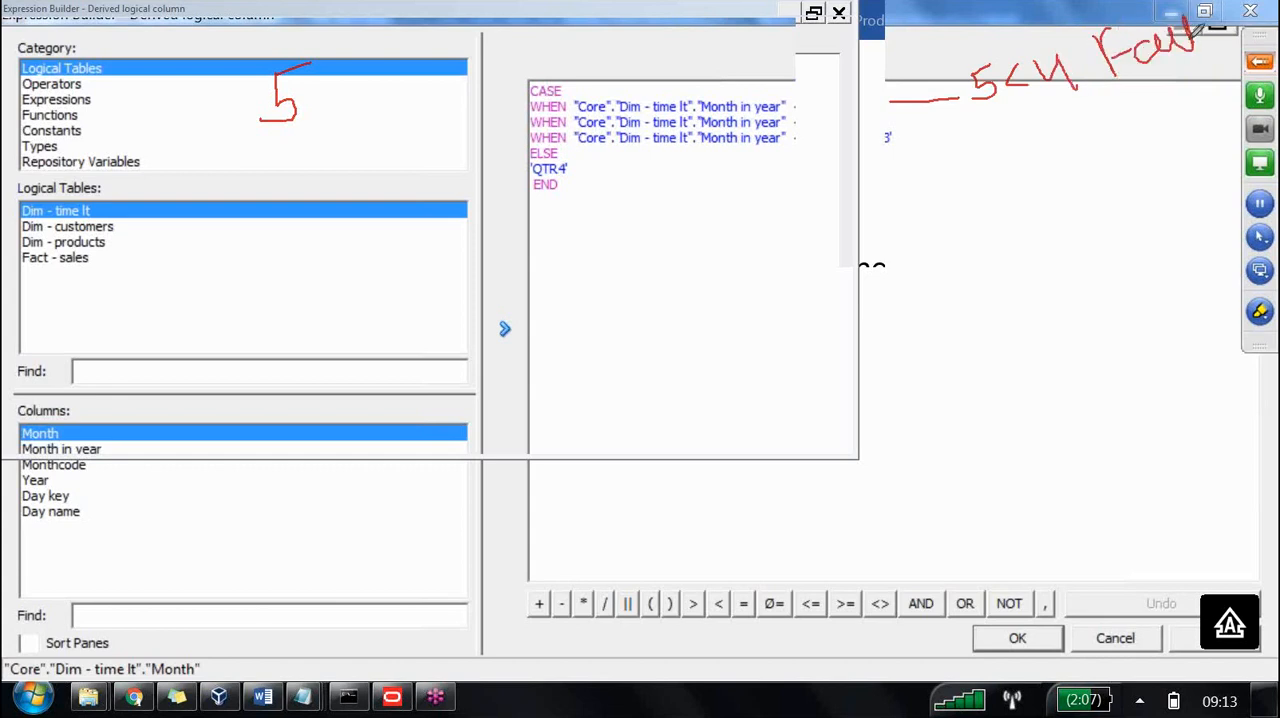
Annotate how month 5 meets the <7 condition and yields quarter 2, erase the drawings and close the expression.
mouse_move(896, 122)
left_mouse_down()
mouse_move(997, 141)
mouse_move(1005, 112)
mouse_move(1060, 143)
mouse_move(1088, 142)
left_mouse_up()
mouse_move(1108, 92)
left_mouse_down()
mouse_move(1104, 142)
mouse_move(1114, 118)
mouse_move(1188, 88)
mouse_move(1220, 112)
mouse_move(1240, 92)
mouse_move(1236, 112)
left_mouse_up()
mouse_move(1000, 182)
left_mouse_down()
mouse_move(1001, 210)
mouse_move(1032, 192)
left_mouse_up()
mouse_move(1042, 180)
left_mouse_down()
mouse_move(1034, 206)
mouse_move(1052, 178)
mouse_move(1050, 198)
mouse_move(1155, 164)
left_mouse_up()
mouse_move(1035, 240)
left_mouse_down()
mouse_move(1086, 232)
mouse_move(1122, 264)
mouse_move(1128, 214)
mouse_move(1172, 196)
mouse_move(1216, 246)
left_mouse_up()
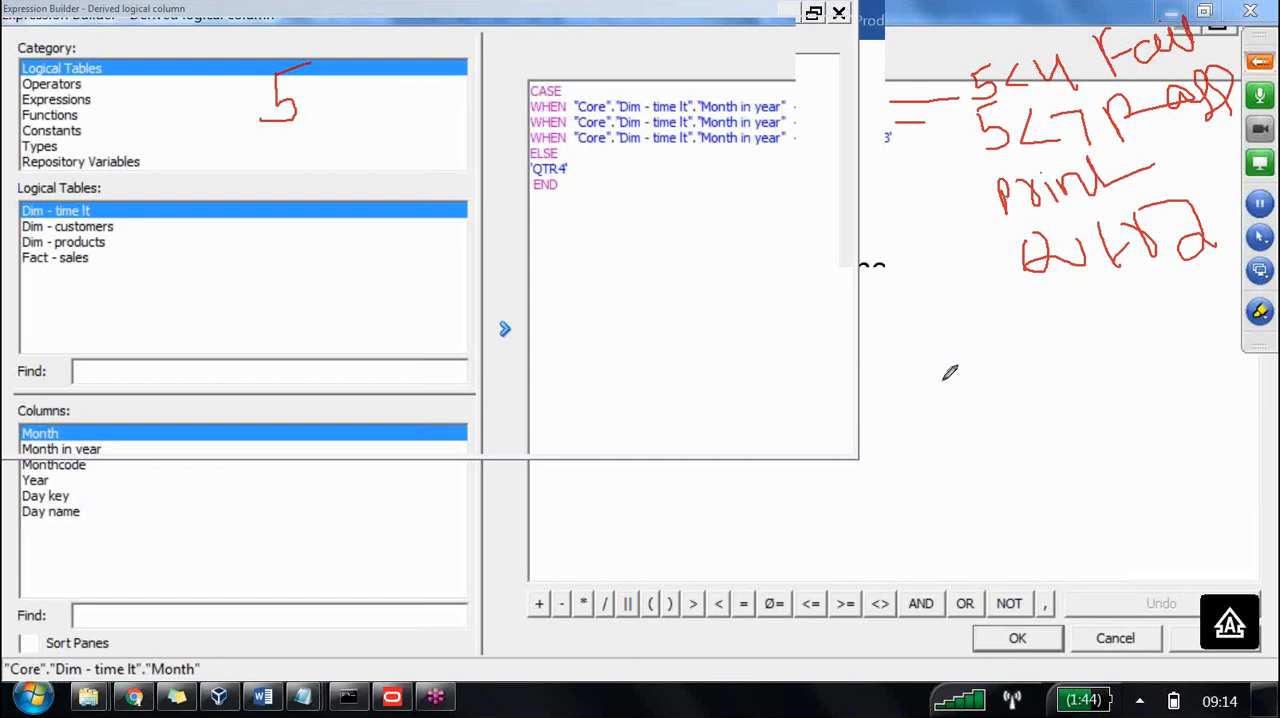
key("Escape")
left_click(1260, 312)
left_click(1073, 457)
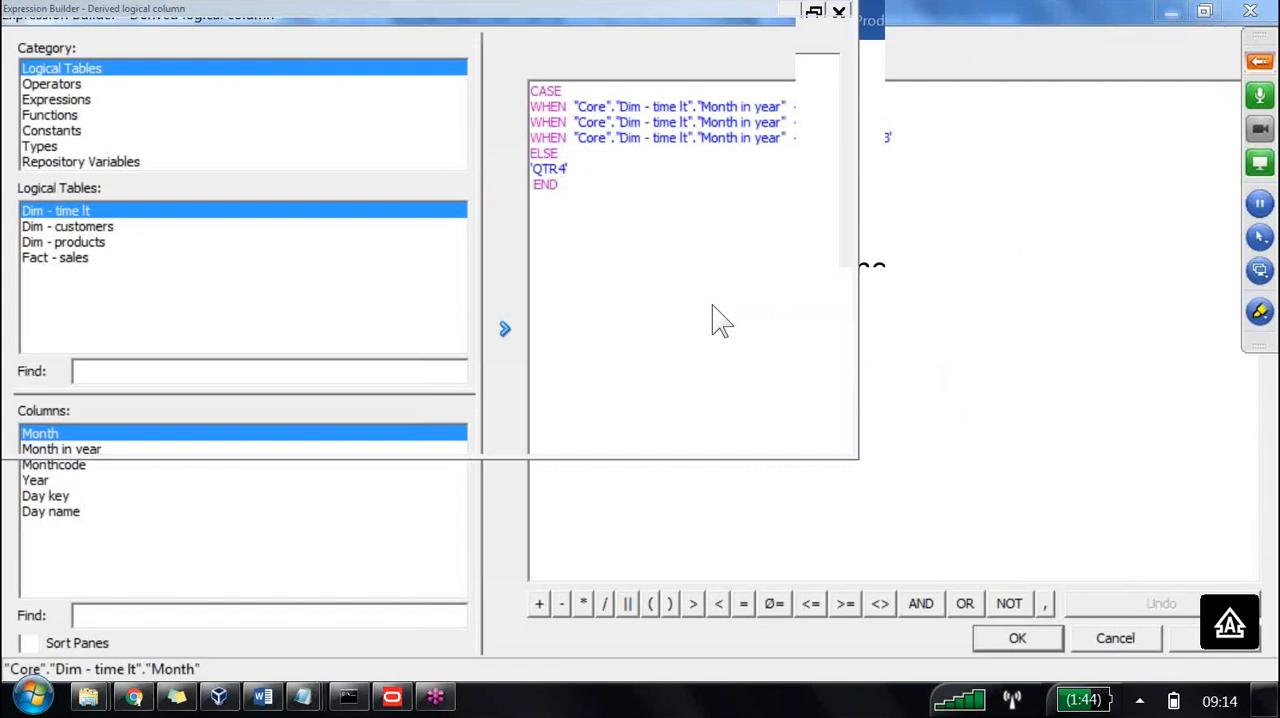
key("Escape")
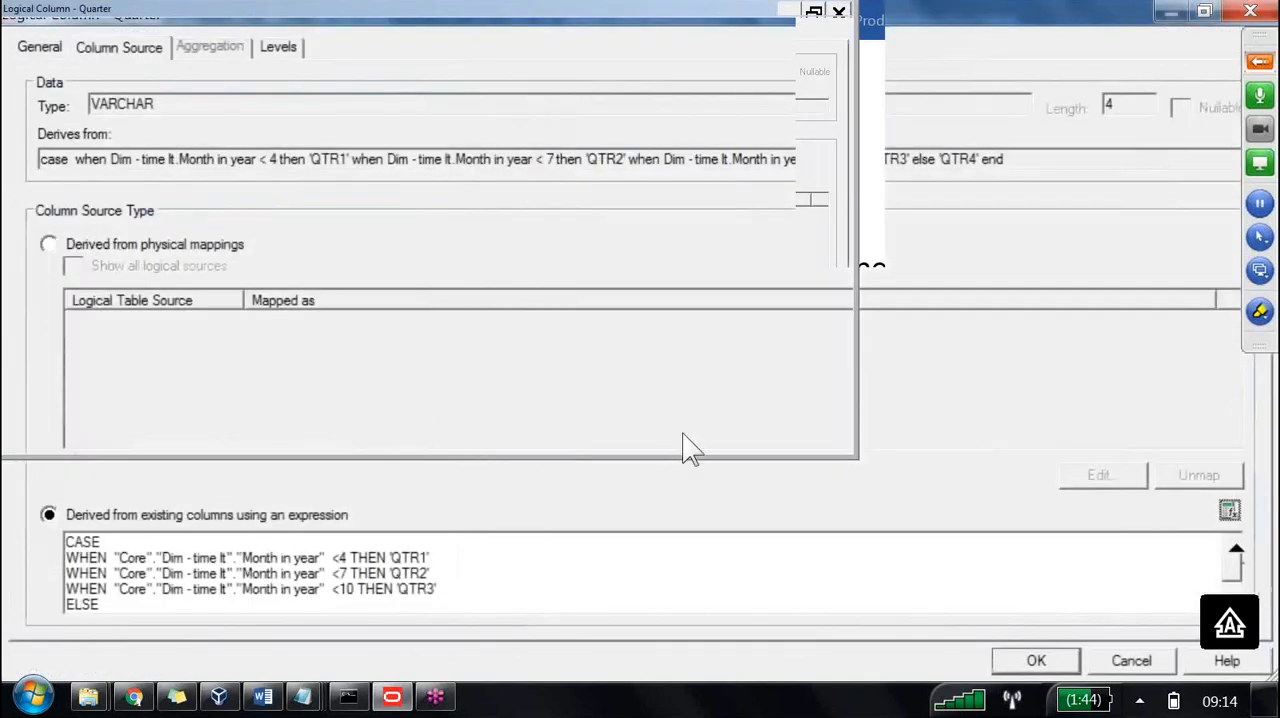
Save the Quarter logical column and assign the Year column from Day Level to Year Level in Time Hierarchy.
key("Escape")
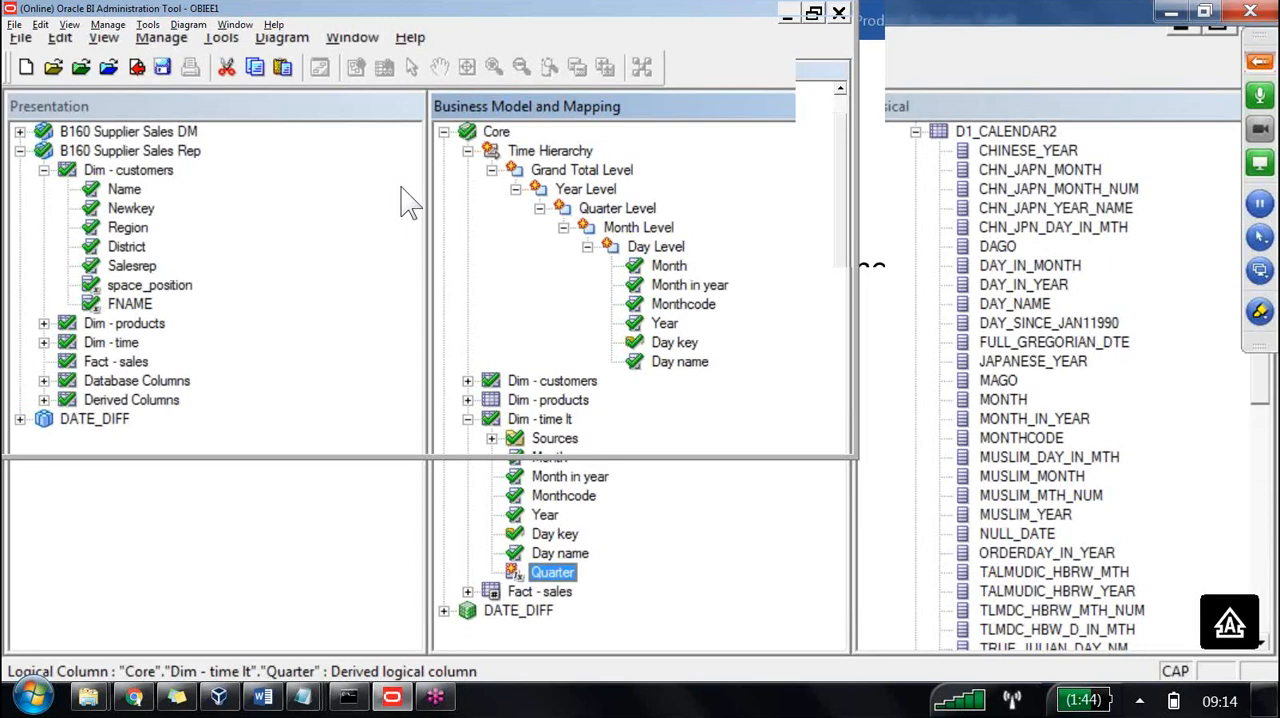
left_click_drag(664, 323, 395, 150)
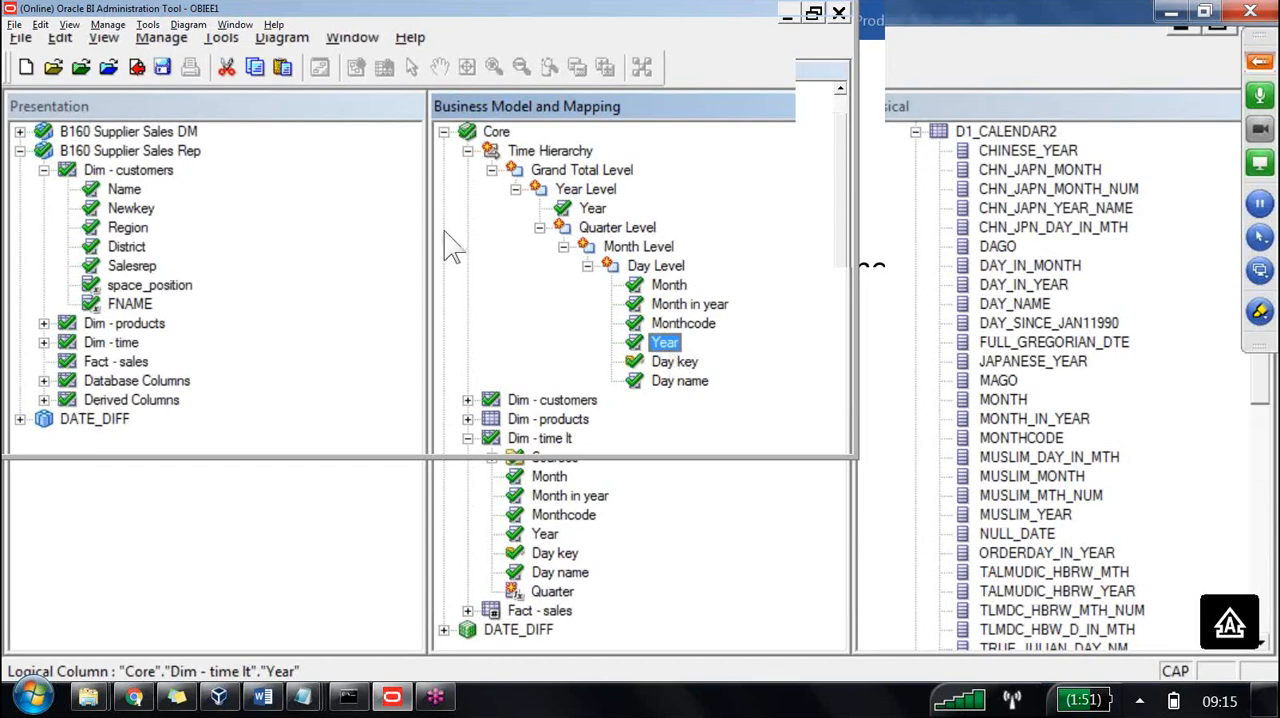
key("Left")
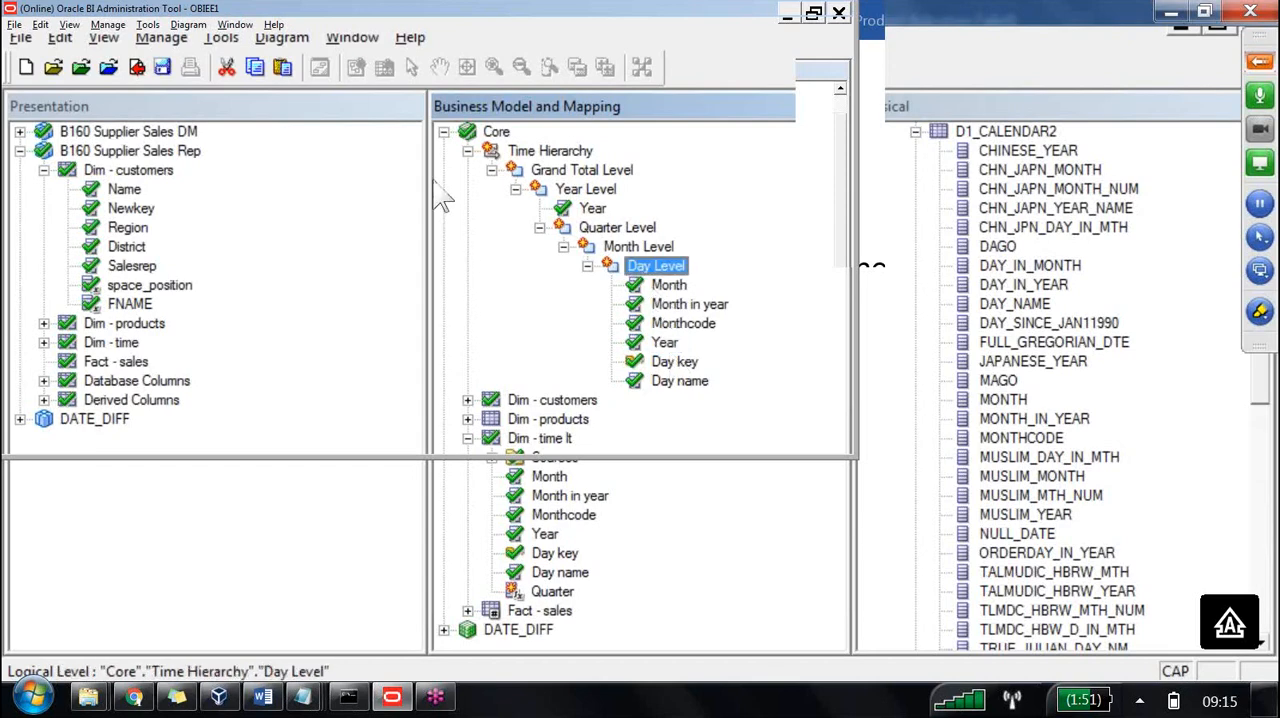
key("Up")
key("Up")
key("Up")
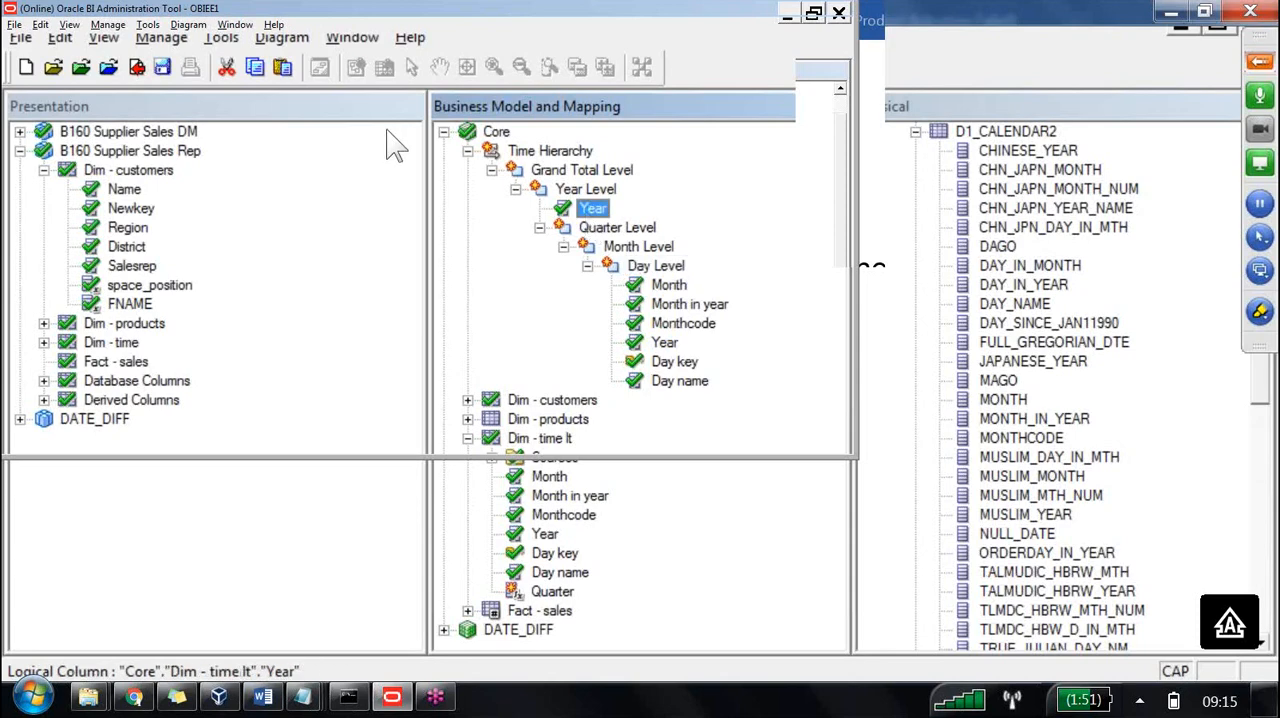
Check in the Year Level change with a global consistency check and close the check results.
key("Up")
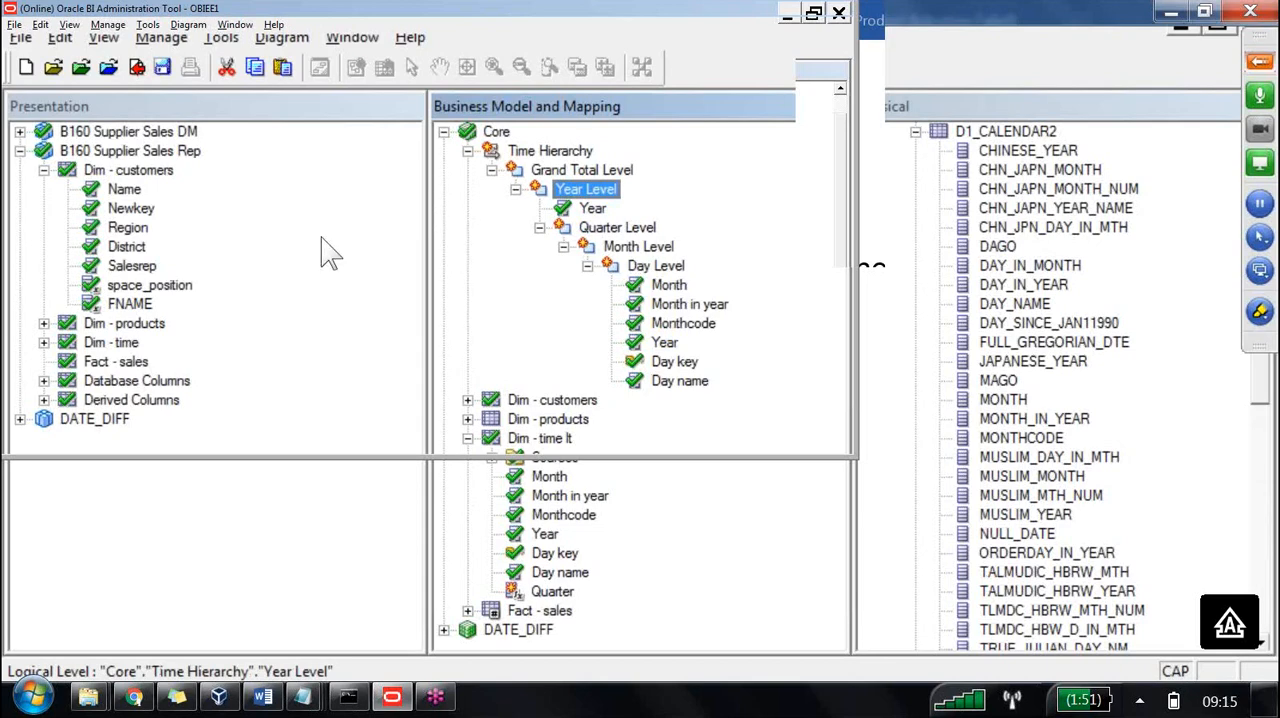
left_click(138, 72)
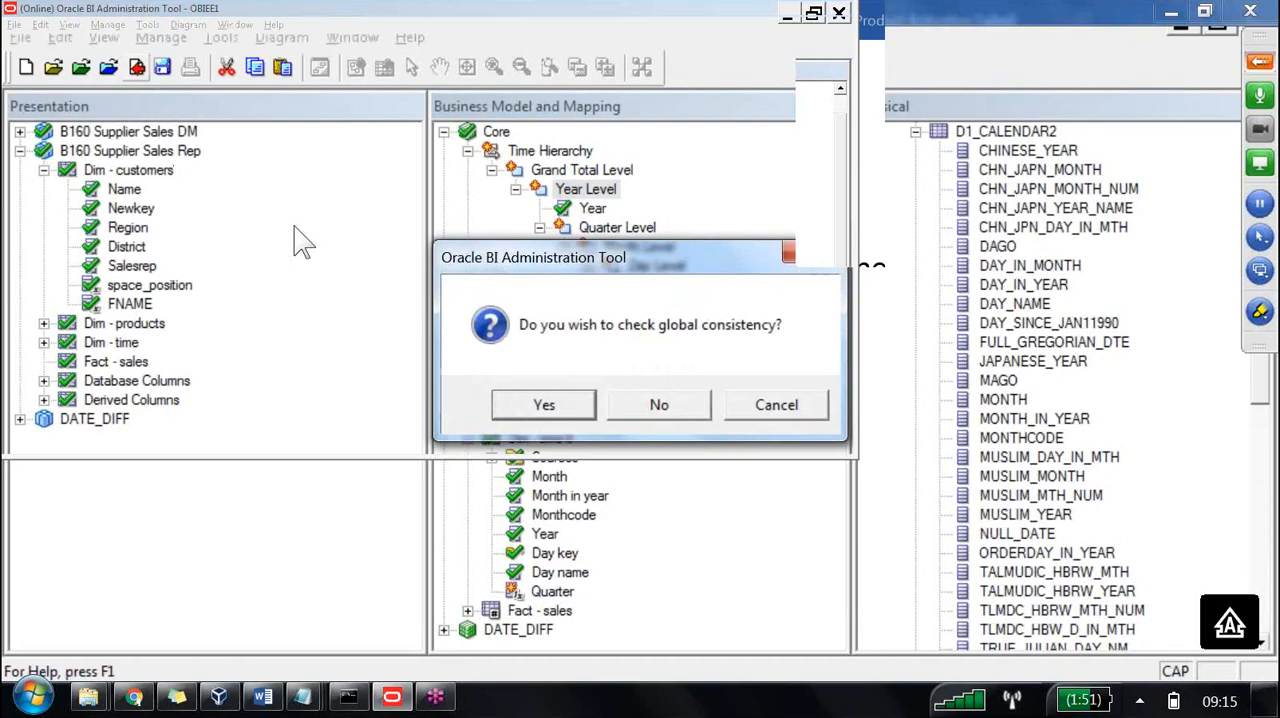
key("Return")
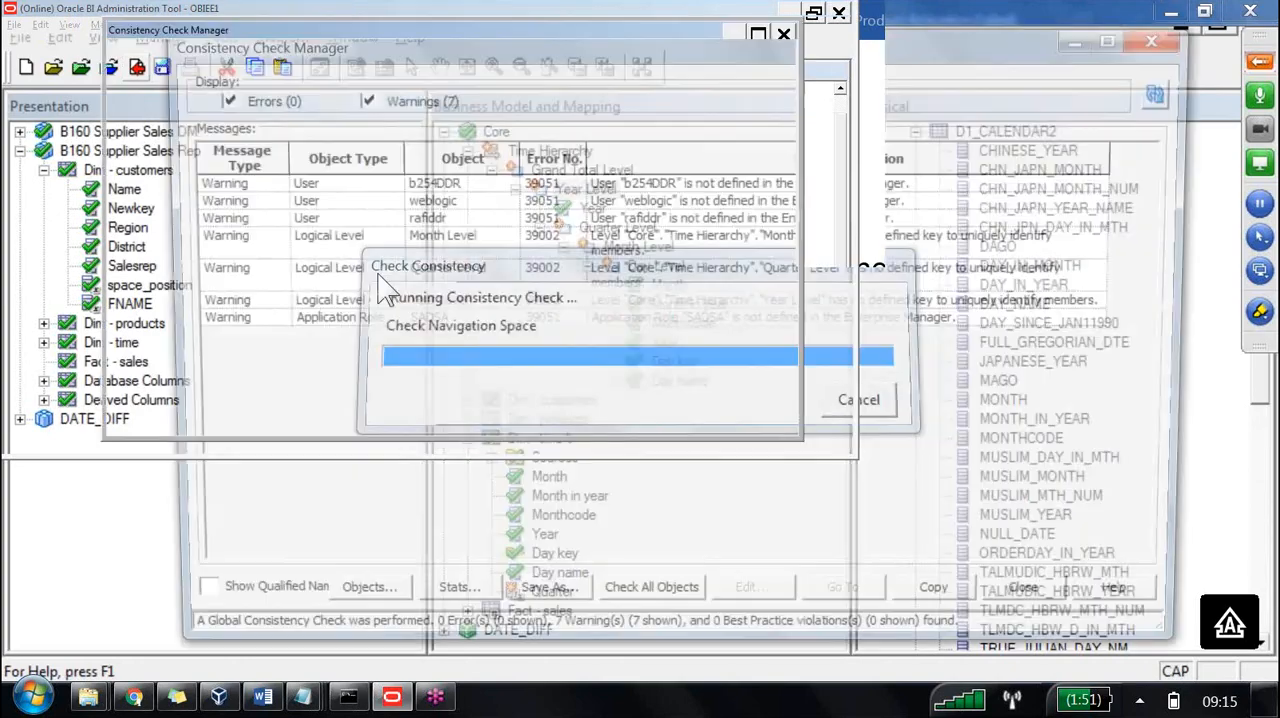
left_click(1046, 606)
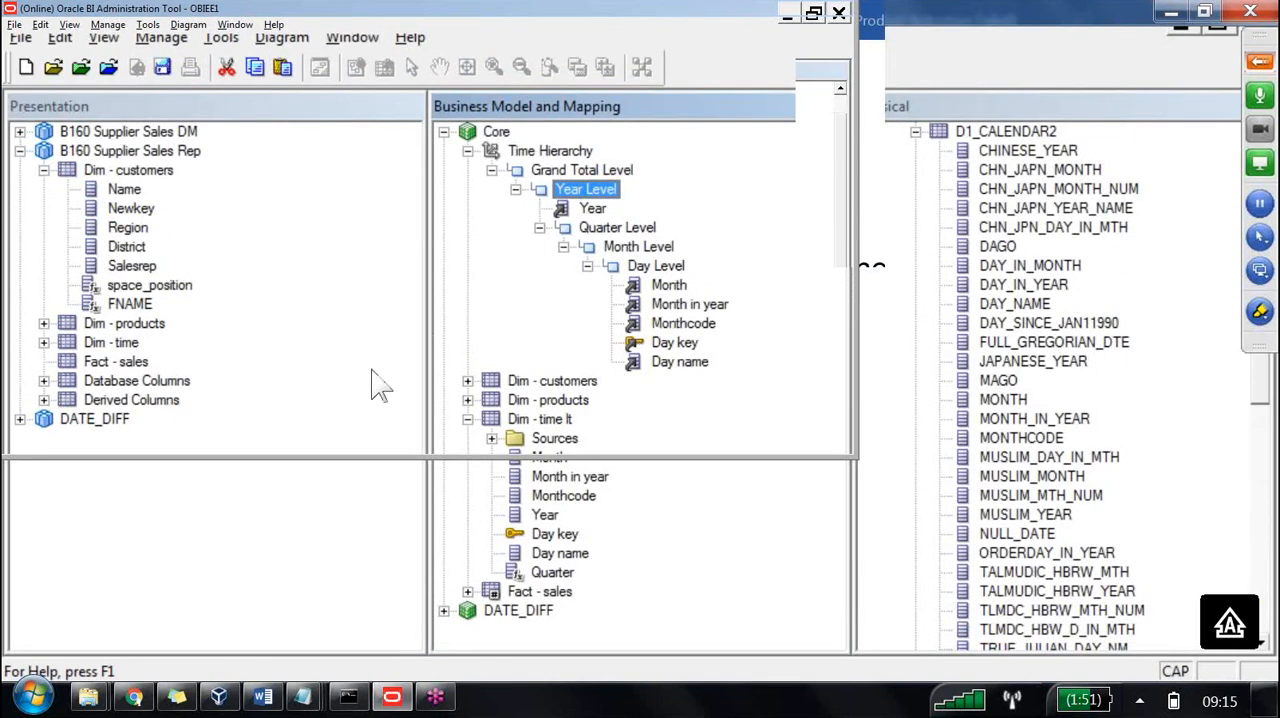
Assign the Quarter logical column from Dim - time lt to Quarter Level in Time Hierarchy.
left_click_drag(551, 515, 567, 513)
left_click_drag(378, 342, 427, 150)
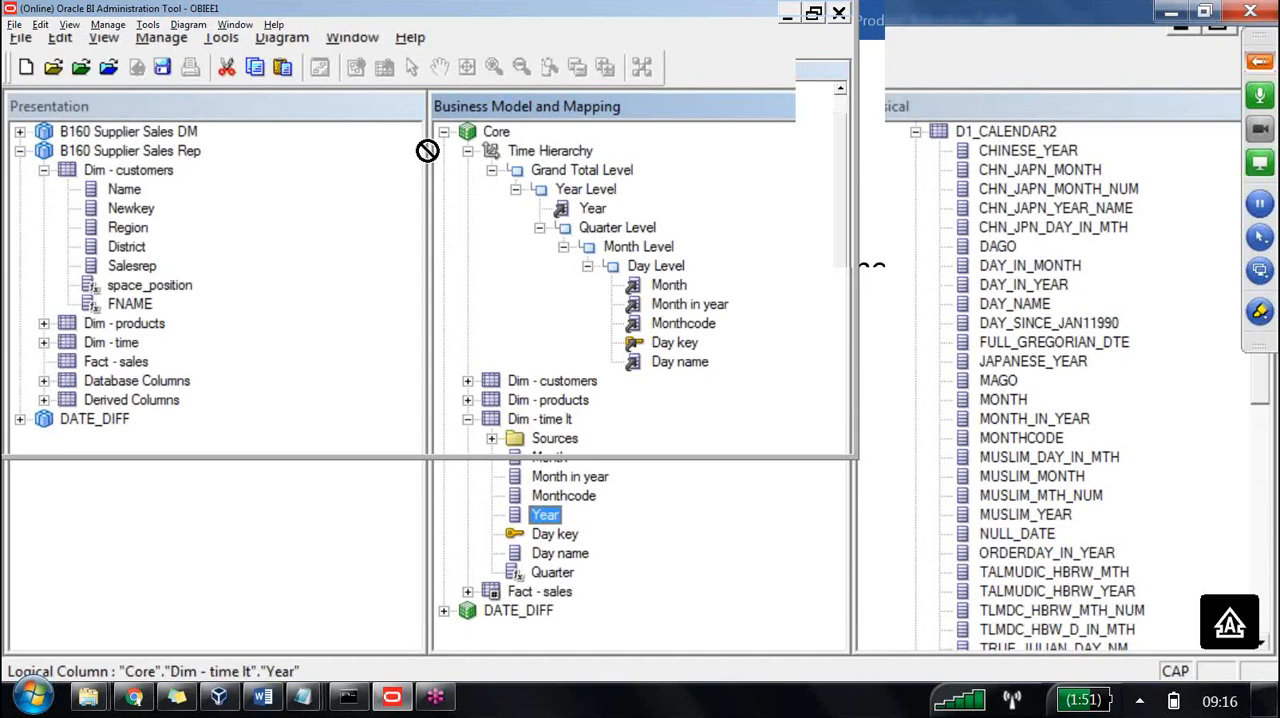
left_click(552, 571)
left_click_drag(552, 571, 646, 231)
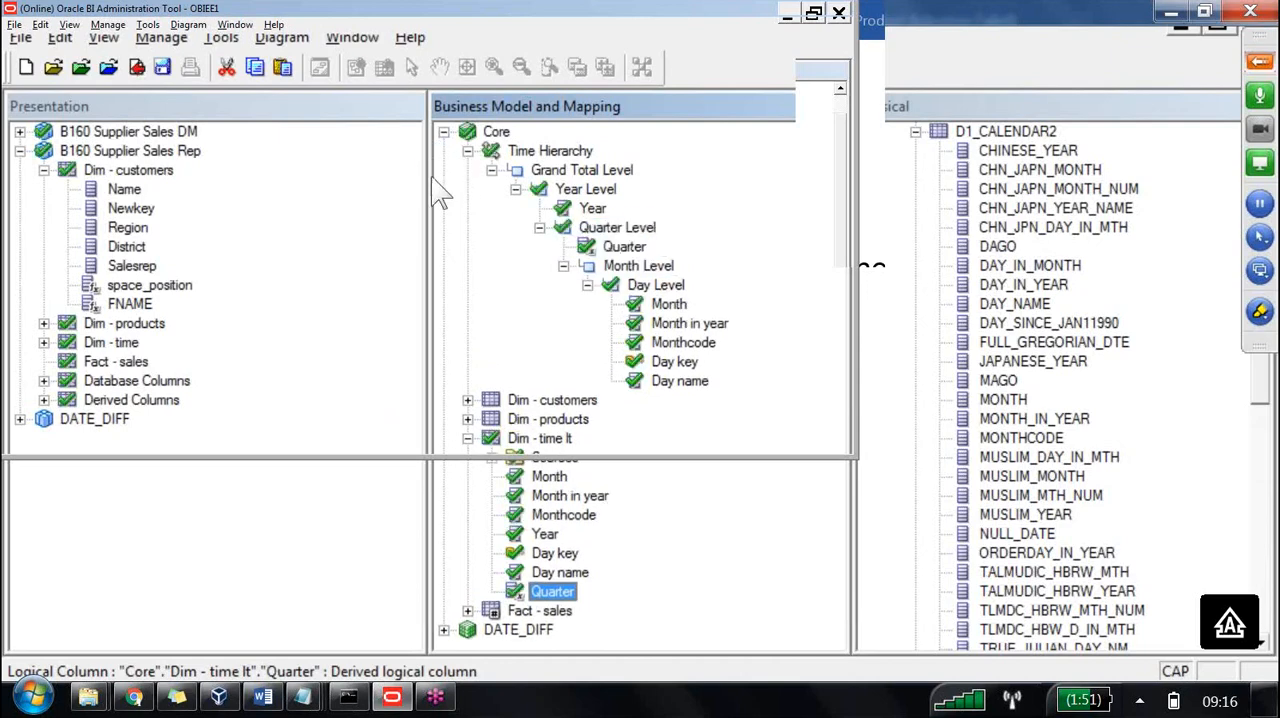
Reassign the Month, Month in year and Monthcode columns from Day Level to Month Level.
left_click(668, 305)
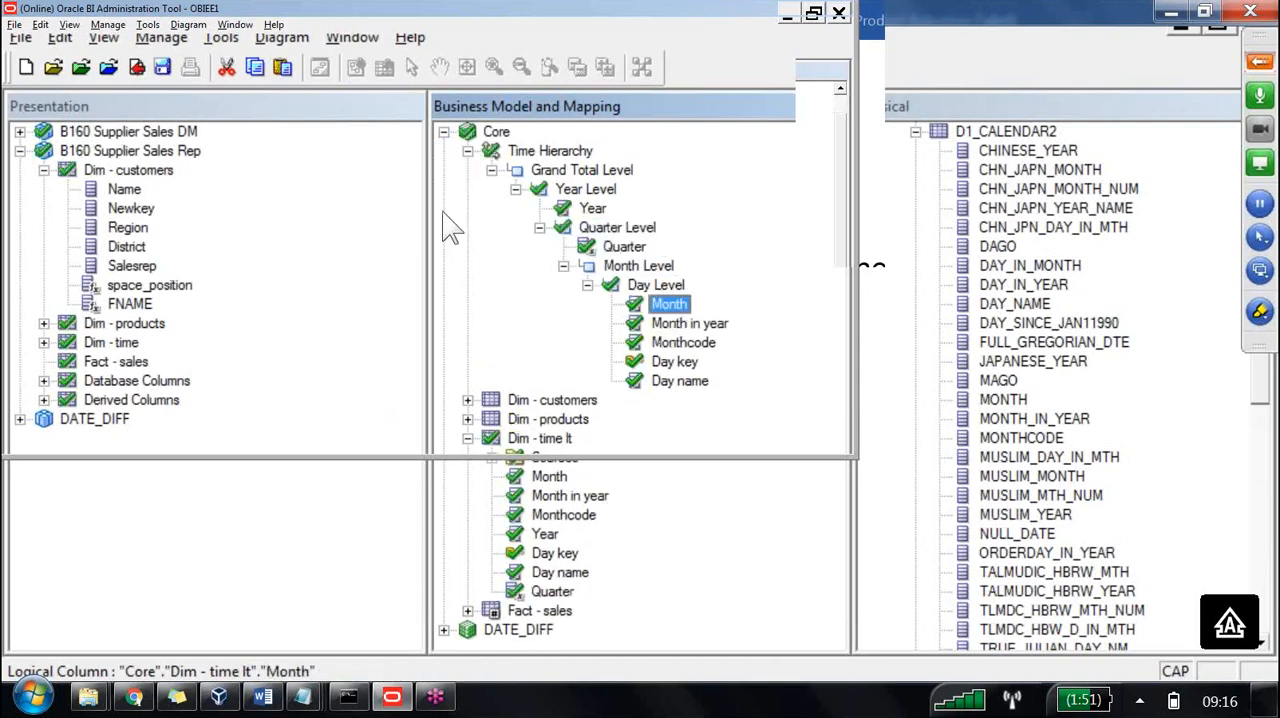
key("shift+Down")
key("shift+Down")
left_click_drag(670, 306, 652, 267)
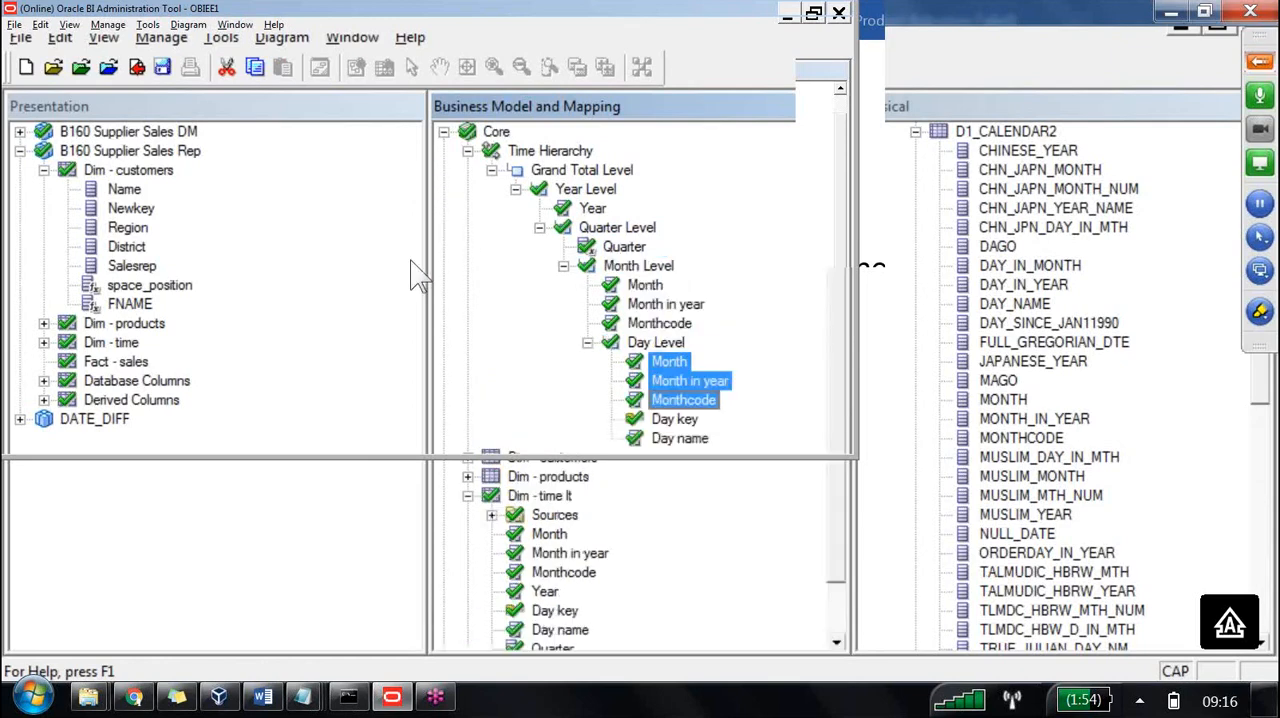
Check in the Quarter and Month level changes with a global consistency check.
key("Down")
key("Down")
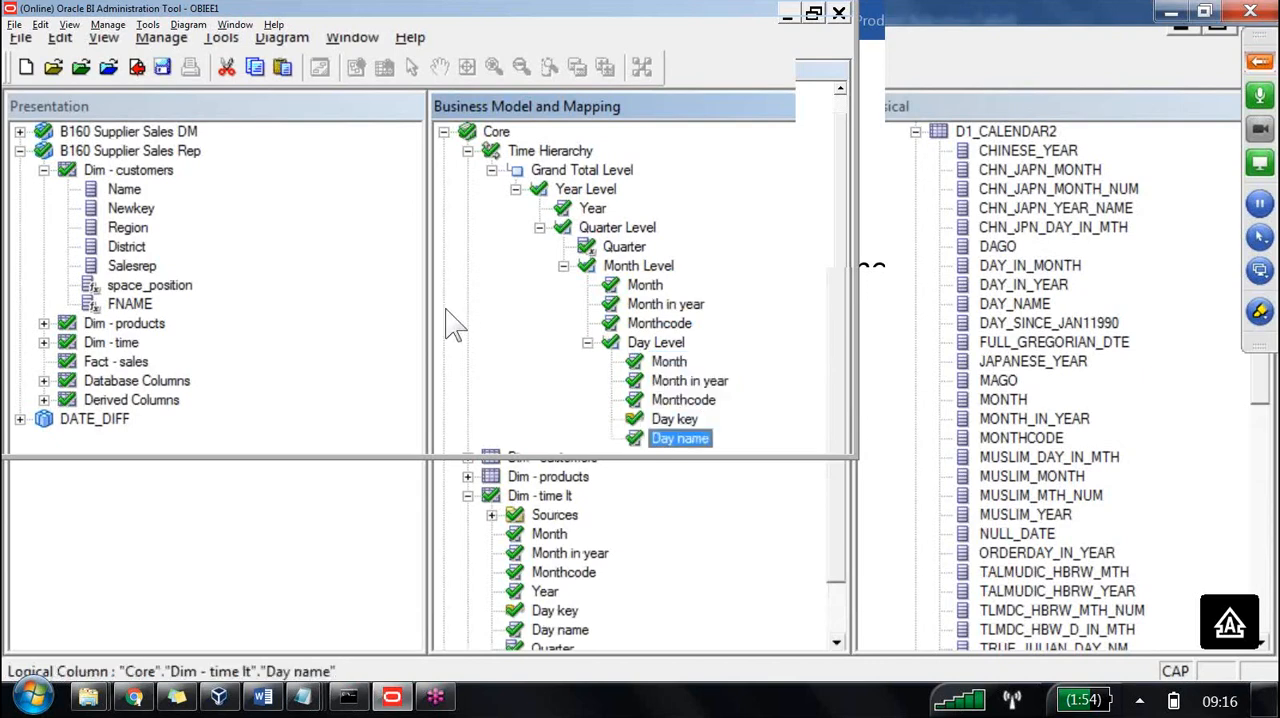
left_click(137, 67)
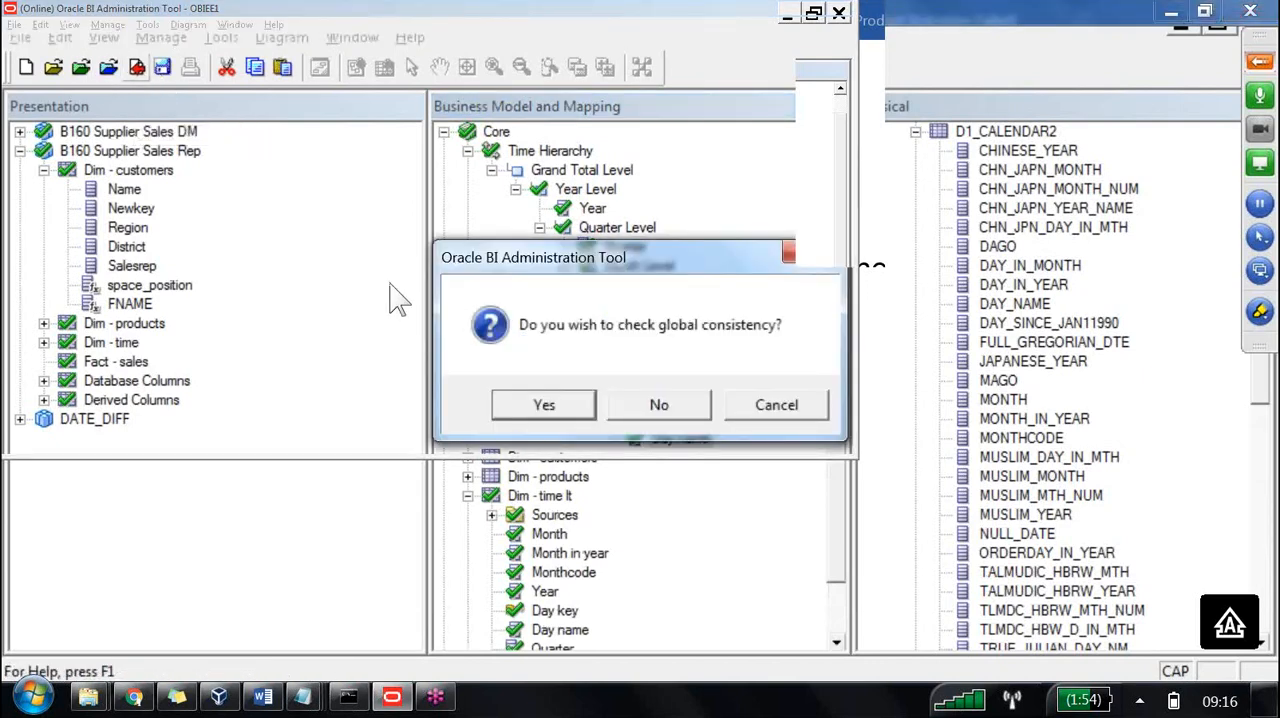
key("Return")
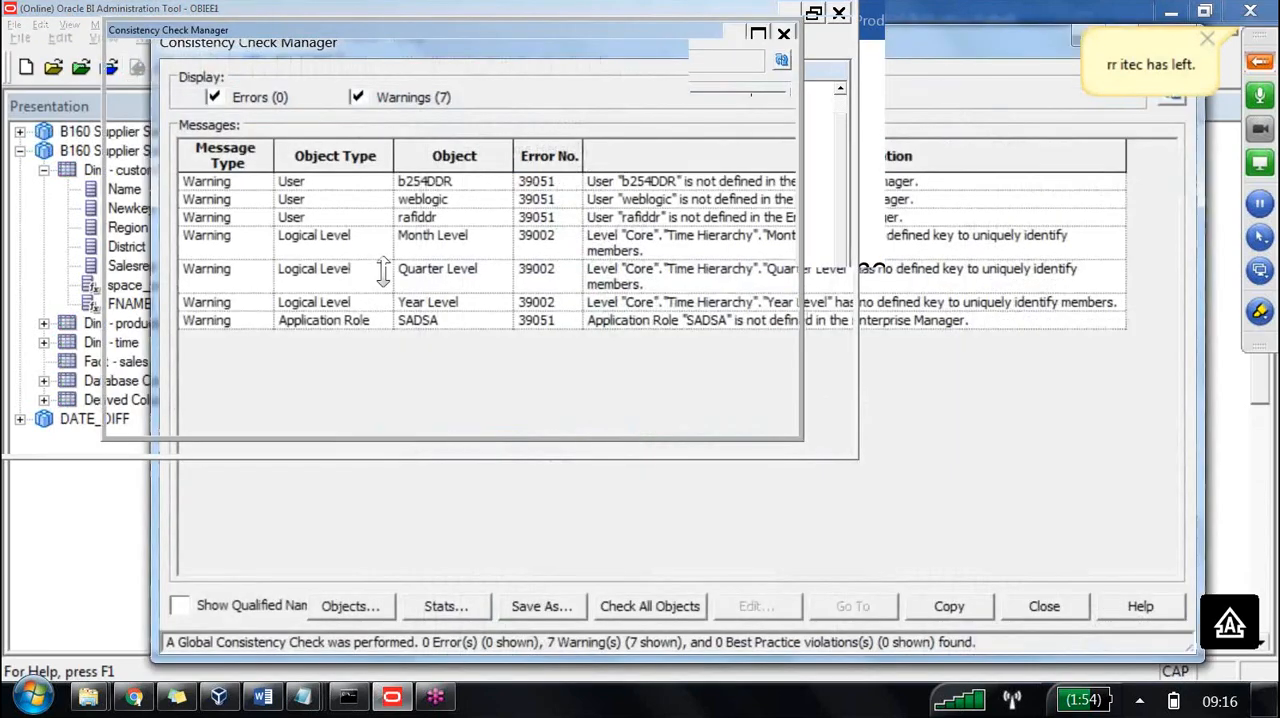
Review the consistency warnings about Month Level, Quarter Level and Year Level against the Time Hierarchy.
left_click_drag(467, 40, 537, 354)
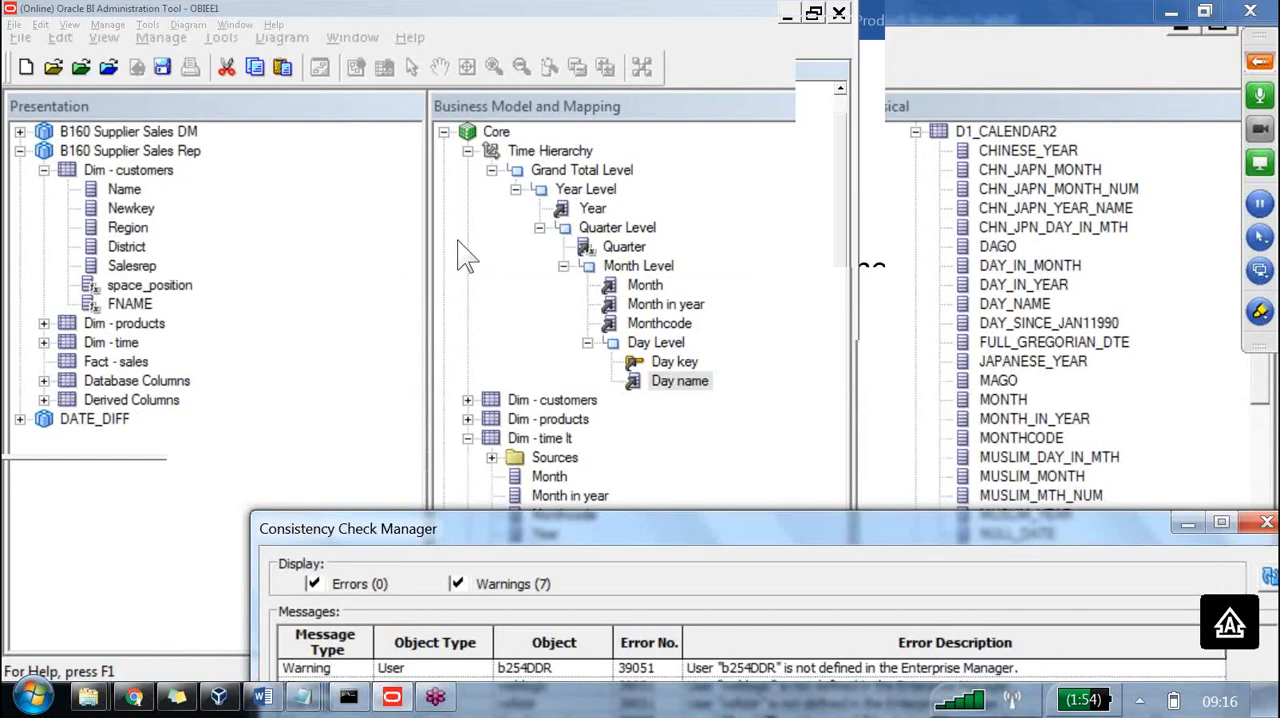
left_click_drag(536, 347, 430, 95)
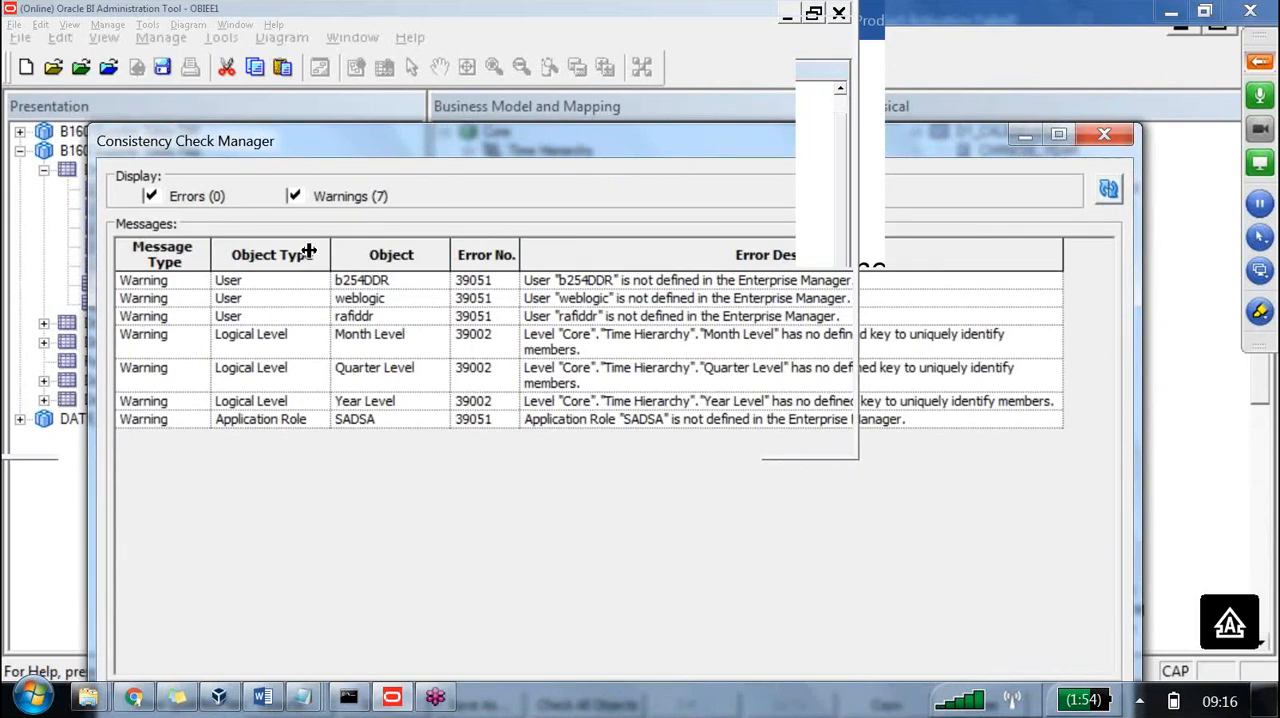
left_click(372, 339)
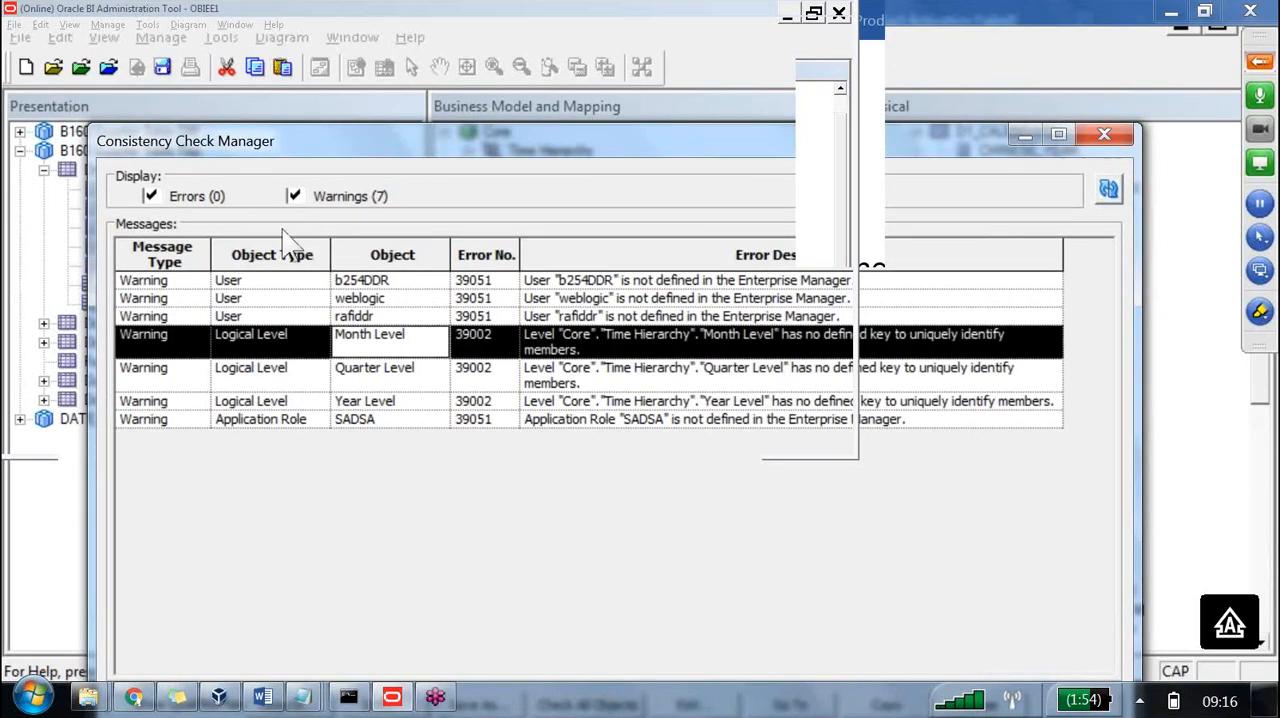
left_click(416, 378, "ctrl")
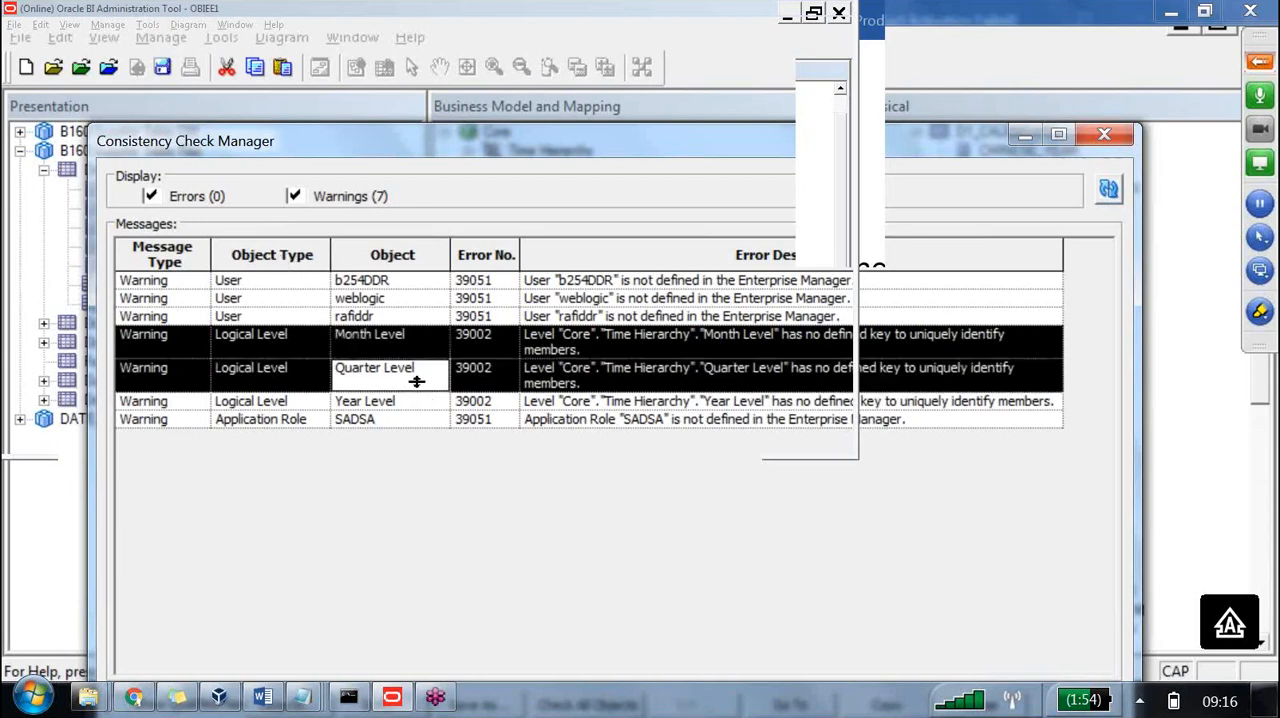
left_click(418, 404, "ctrl")
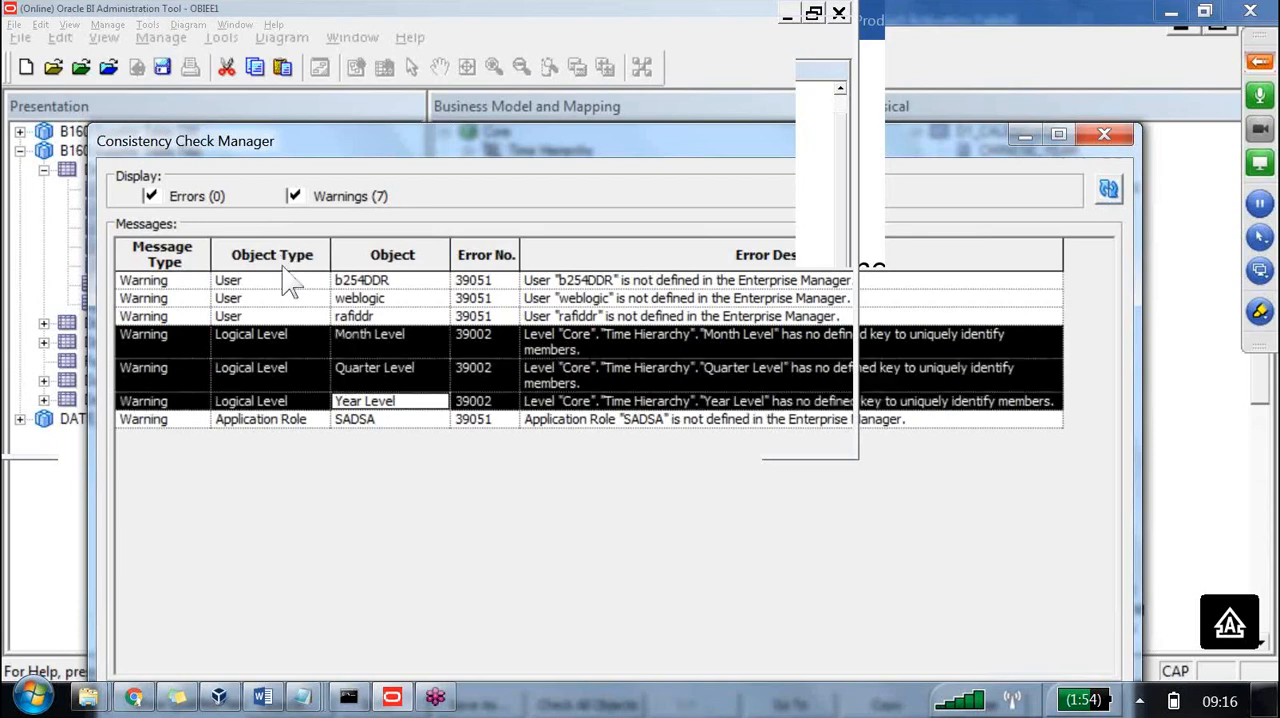
left_click(350, 328)
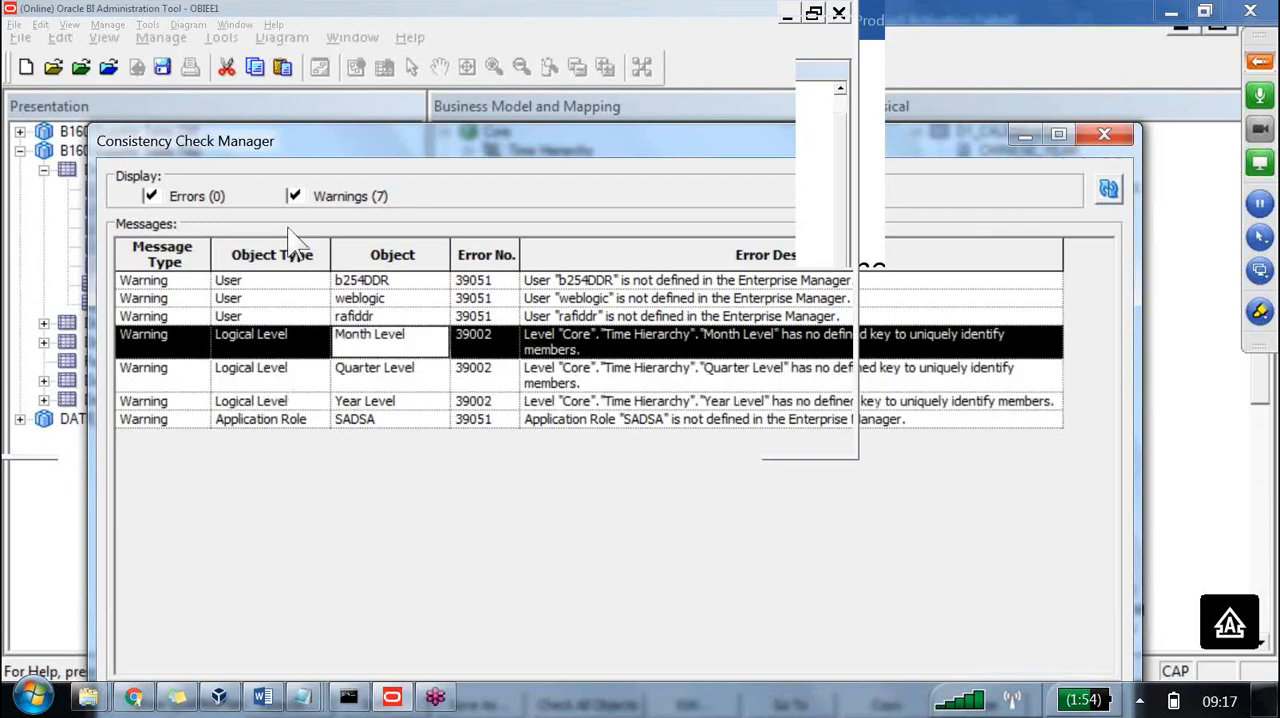
key("Down")
key("Down")
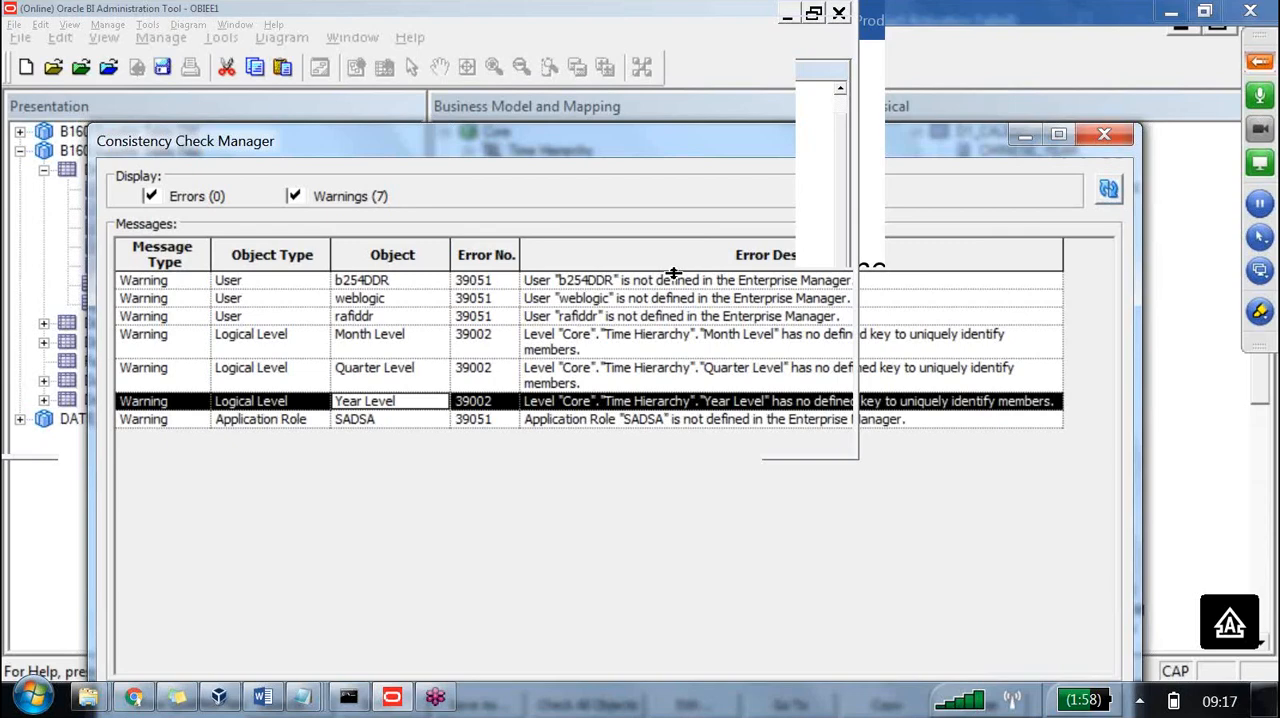
Highlight Month Level in the warnings and hand-write 'month code' with the numbers 1, 2 and 3 below it.
left_click(1259, 312)
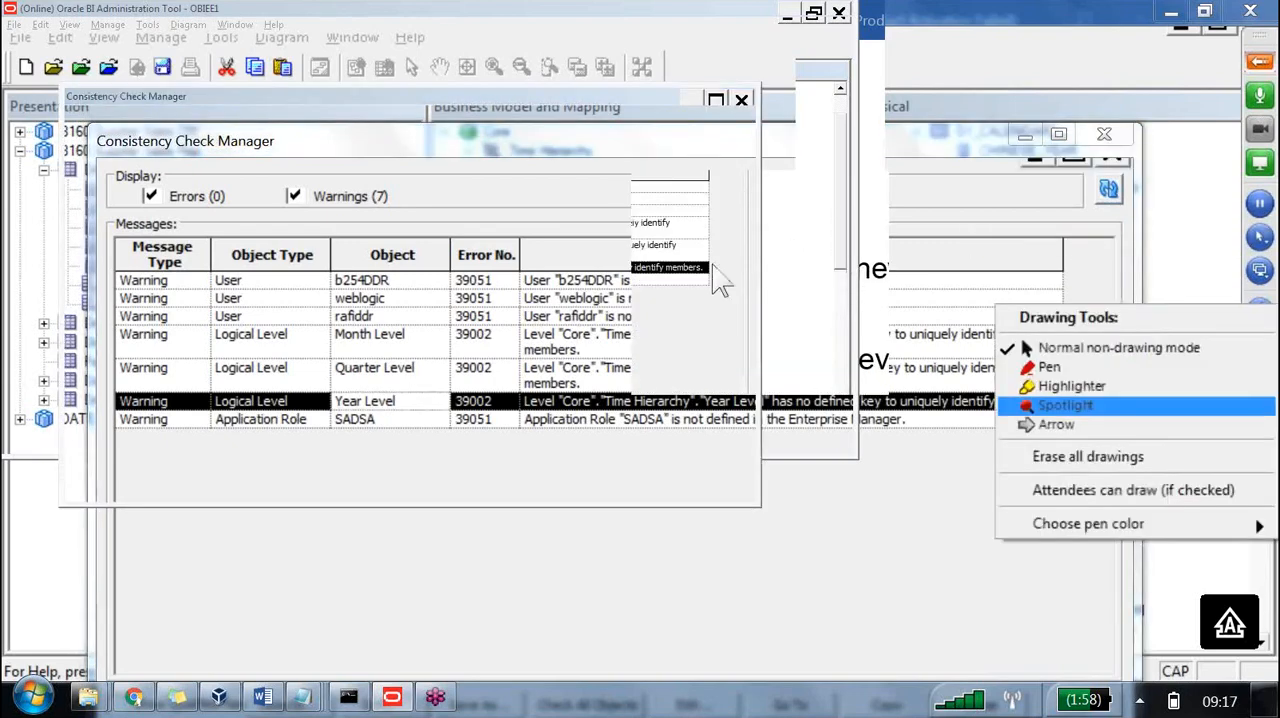
left_click(1070, 386)
left_click_drag(338, 334, 398, 336)
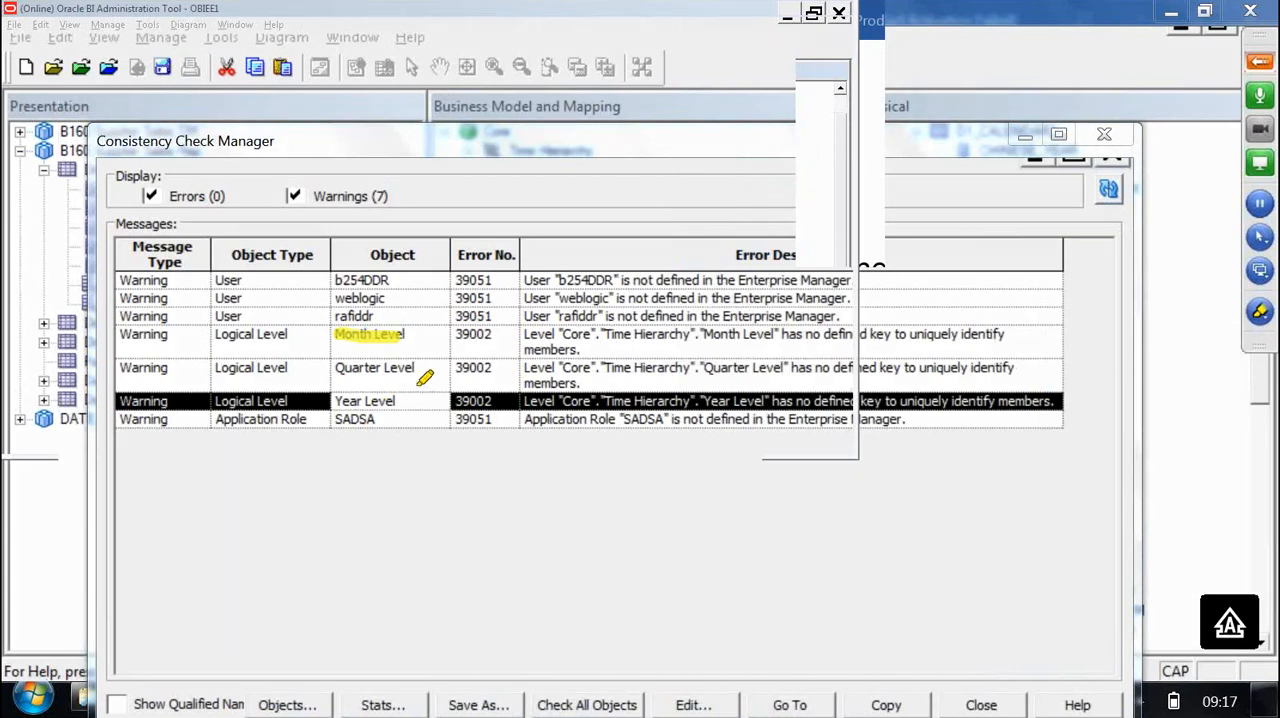
mouse_move(380, 338)
left_mouse_down()
mouse_move(242, 447)
mouse_move(214, 525)
left_mouse_up()
mouse_move(227, 482)
left_mouse_down()
mouse_move(307, 463)
mouse_move(338, 508)
left_mouse_up()
mouse_move(328, 424)
left_mouse_down()
mouse_move(400, 486)
mouse_move(408, 414)
mouse_move(482, 448)
mouse_move(512, 410)
mouse_move(540, 505)
mouse_move(585, 430)
mouse_move(620, 498)
left_mouse_up()
left_click_drag(304, 530, 345, 592)
mouse_move(368, 622)
left_mouse_down()
mouse_move(420, 688)
mouse_move(495, 705)
left_mouse_up()
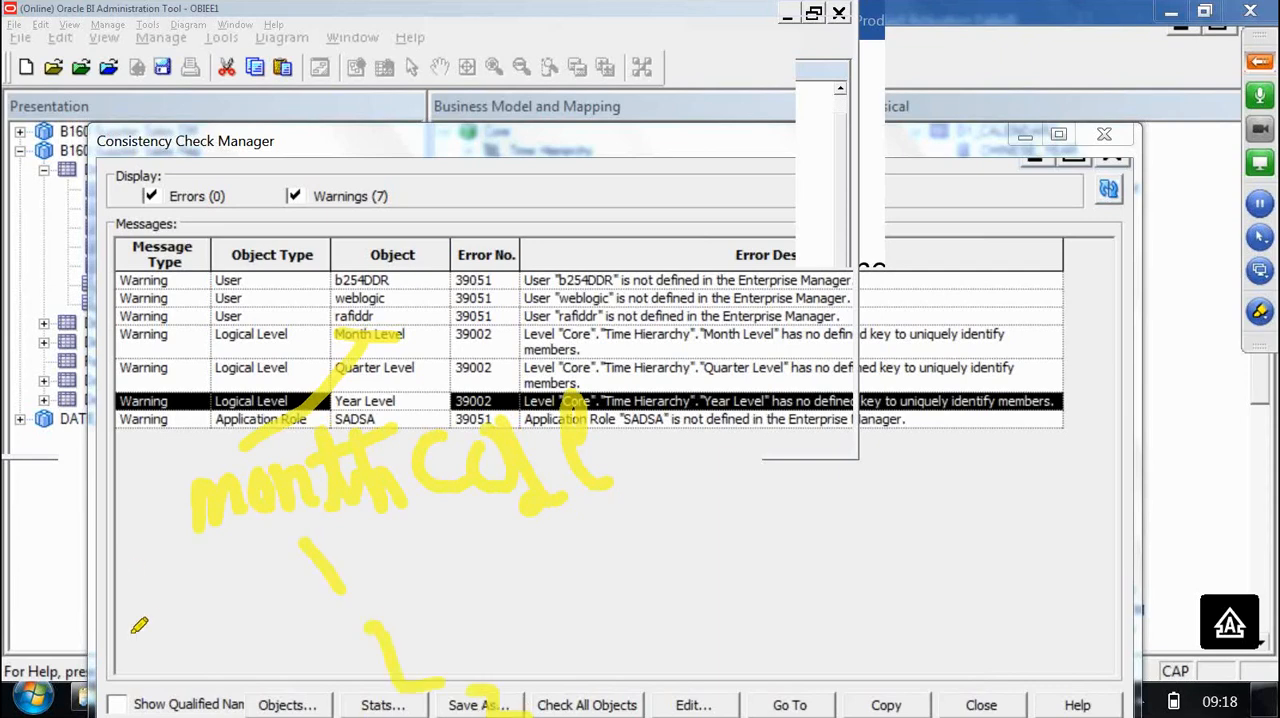
Write 2000 and a zero before the handwritten 1 and 2 to form month codes 200001 and 200002.
left_click_drag(98, 592, 132, 628)
mouse_move(150, 580)
left_mouse_down()
mouse_move(200, 557)
mouse_move(270, 586)
mouse_move(274, 568)
left_mouse_up()
mouse_move(116, 679)
left_mouse_down()
mouse_move(156, 703)
mouse_move(188, 692)
mouse_move(180, 672)
left_mouse_up()
mouse_move(219, 668)
left_mouse_down()
mouse_move(216, 691)
mouse_move(222, 668)
mouse_move(246, 666)
left_mouse_up()
mouse_move(311, 657)
left_mouse_down()
mouse_move(311, 686)
mouse_move(330, 657)
mouse_move(319, 657)
left_mouse_up()
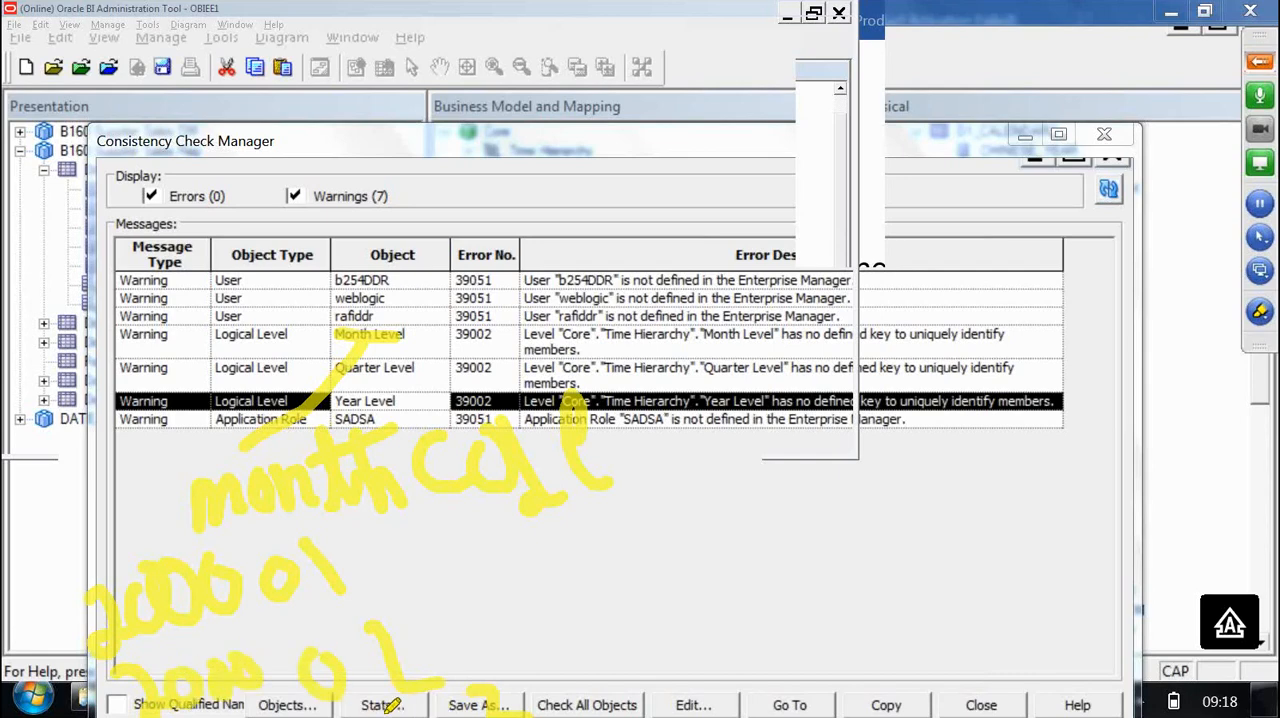
Write 'Month', 'Jan' and 'Feb' in red pen beside the warnings, then erase all drawings.
left_click(1259, 312)
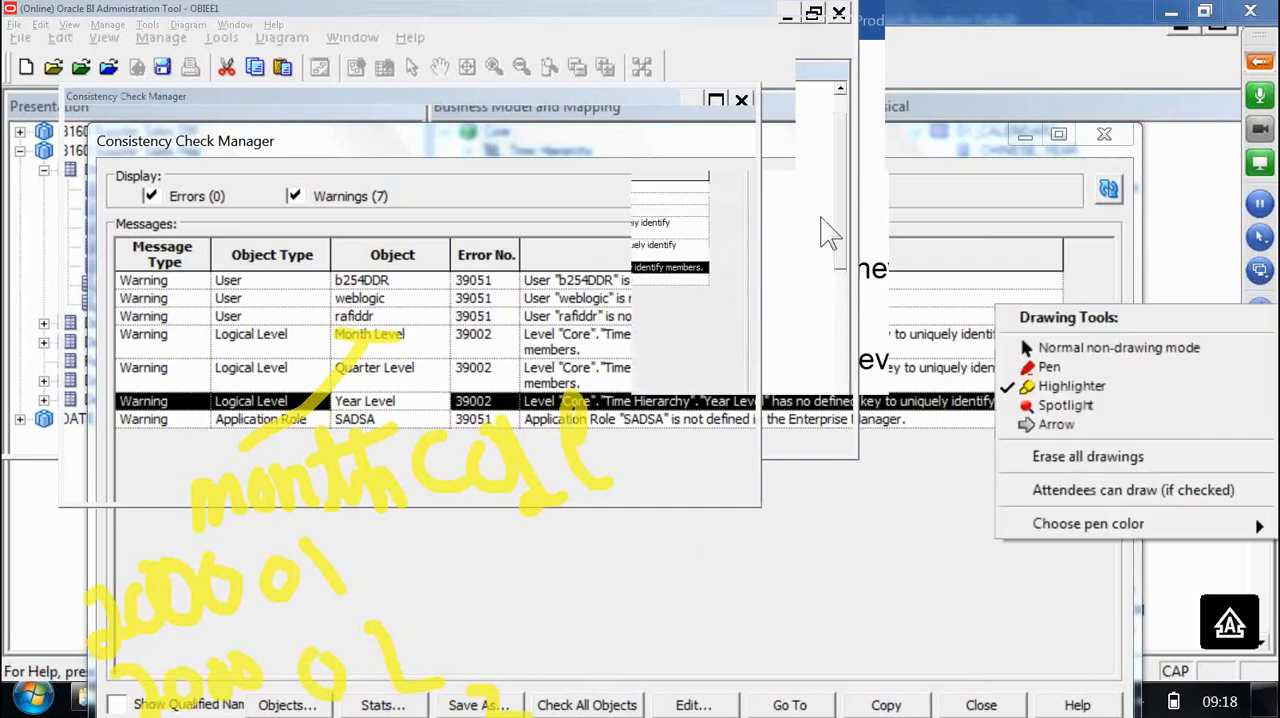
left_click(1074, 367)
mouse_move(838, 346)
left_mouse_down()
mouse_move(865, 300)
mouse_move(945, 265)
mouse_move(982, 292)
mouse_move(1070, 265)
mouse_move(1010, 345)
mouse_move(998, 435)
left_mouse_up()
mouse_move(1090, 384)
left_mouse_down()
mouse_move(1098, 368)
mouse_move(1150, 506)
mouse_move(1222, 490)
mouse_move(1243, 507)
left_mouse_up()
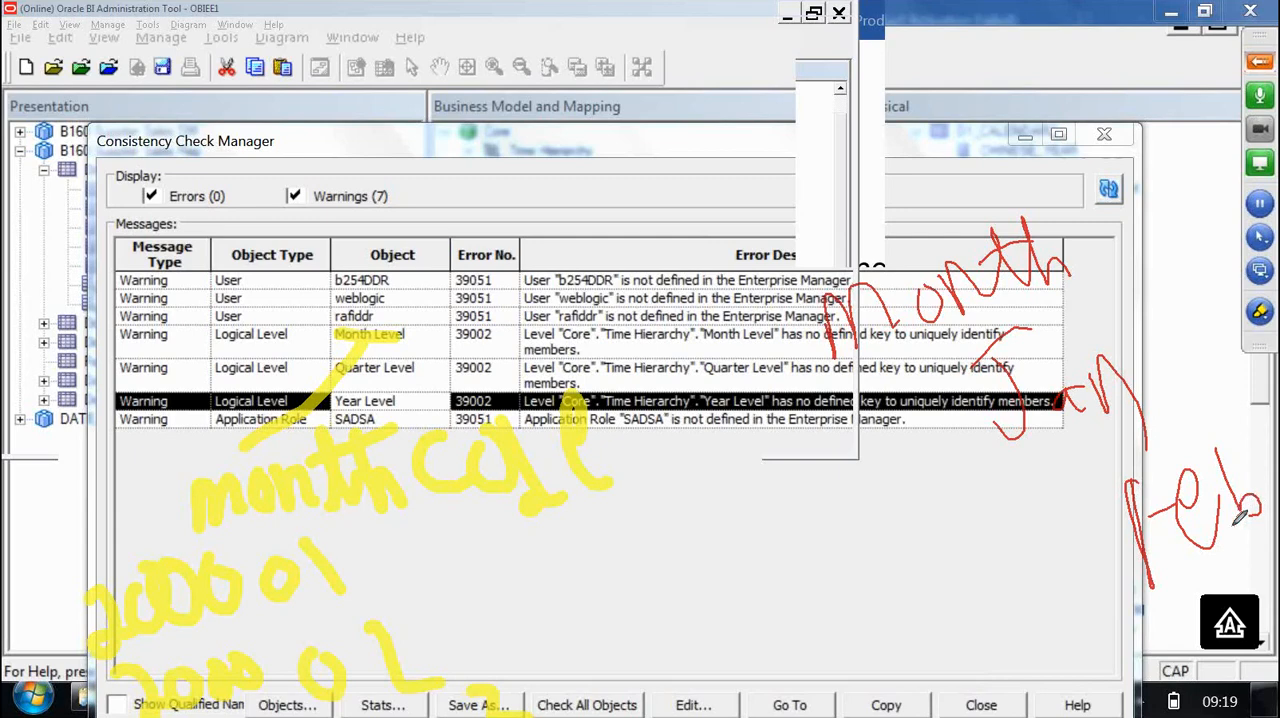
left_click(988, 703)
left_click(1260, 311)
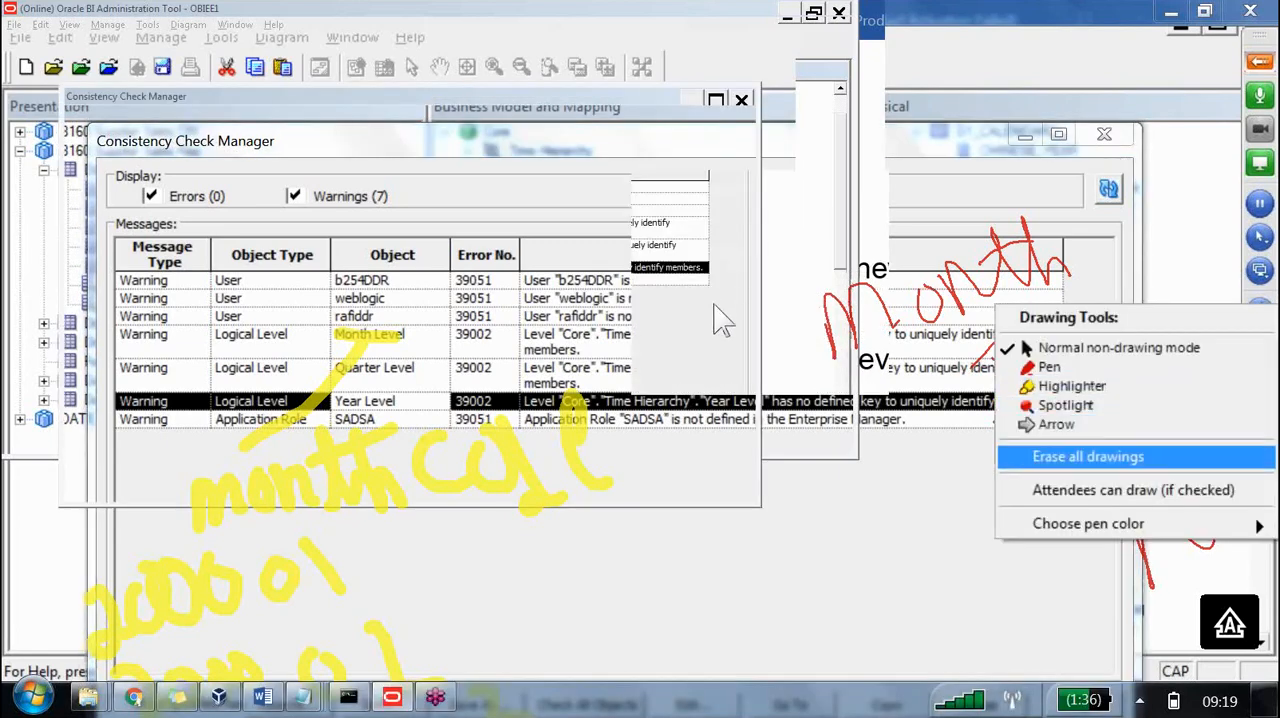
left_click(716, 306)
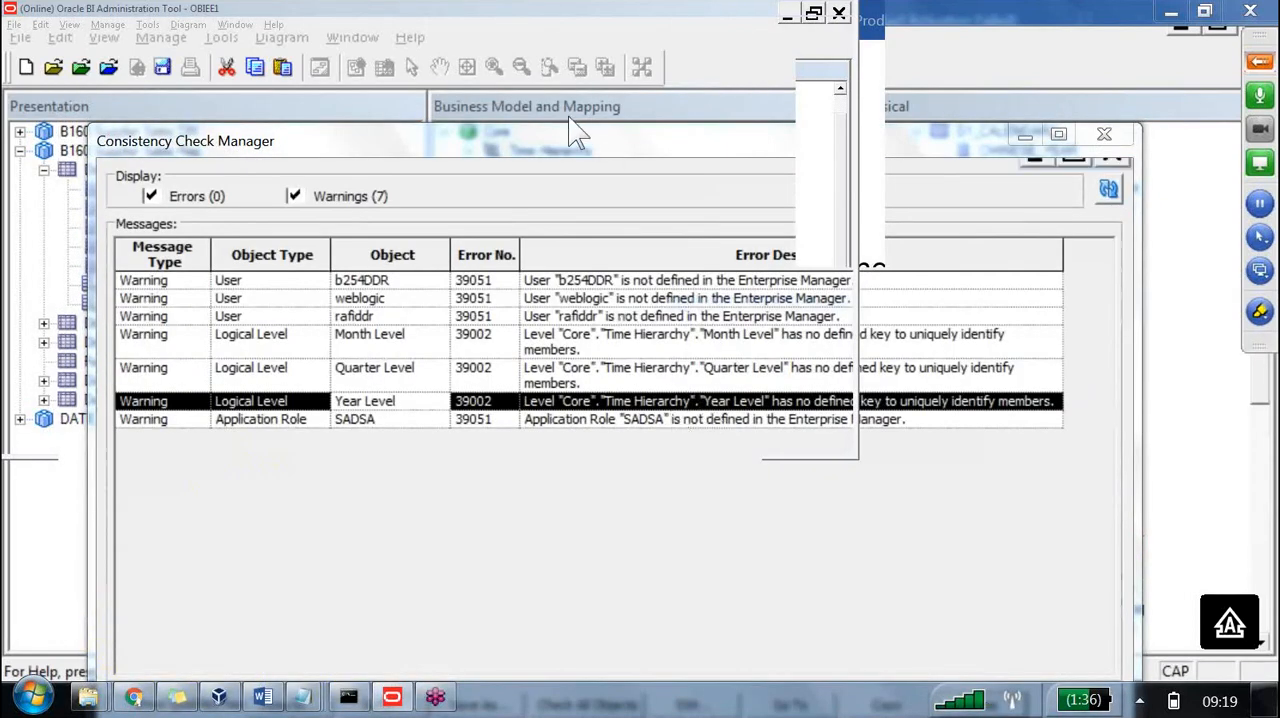
Move the check results aside, open Year Level's key definitions and name a new key YEAR_KEY.
left_click(737, 239)
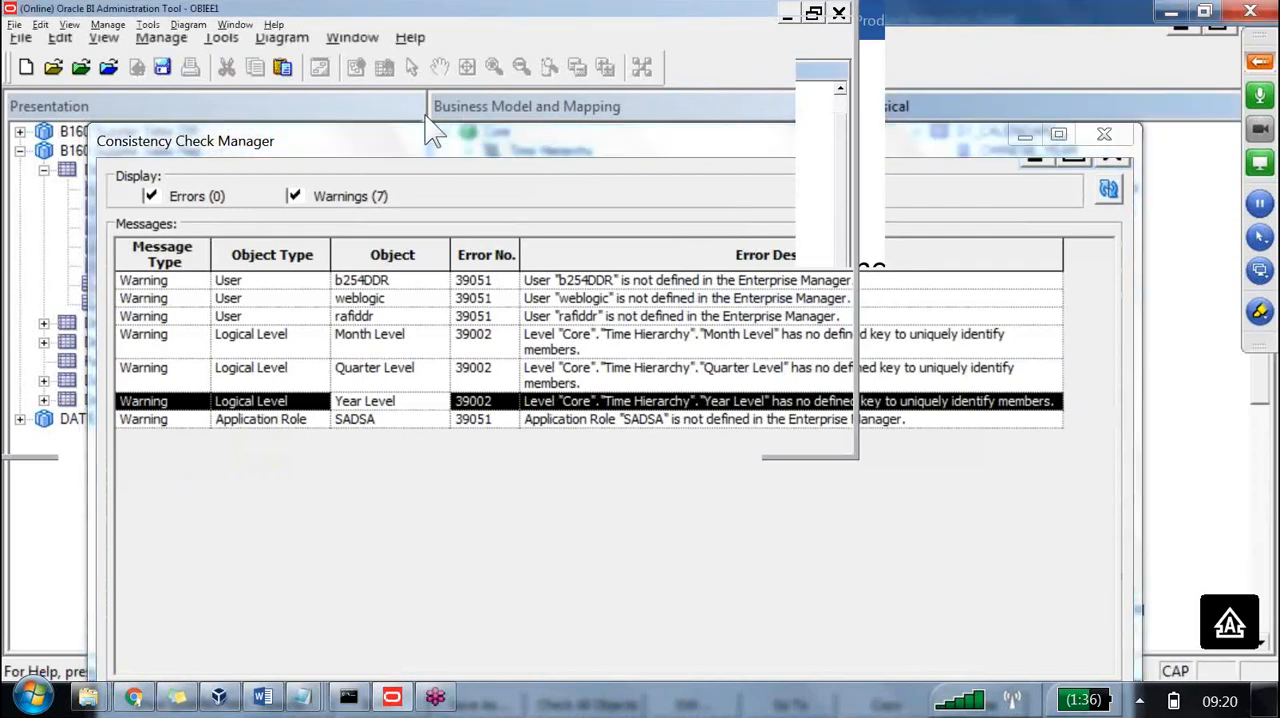
left_click_drag(400, 140, 448, 525)
double_click(598, 190)
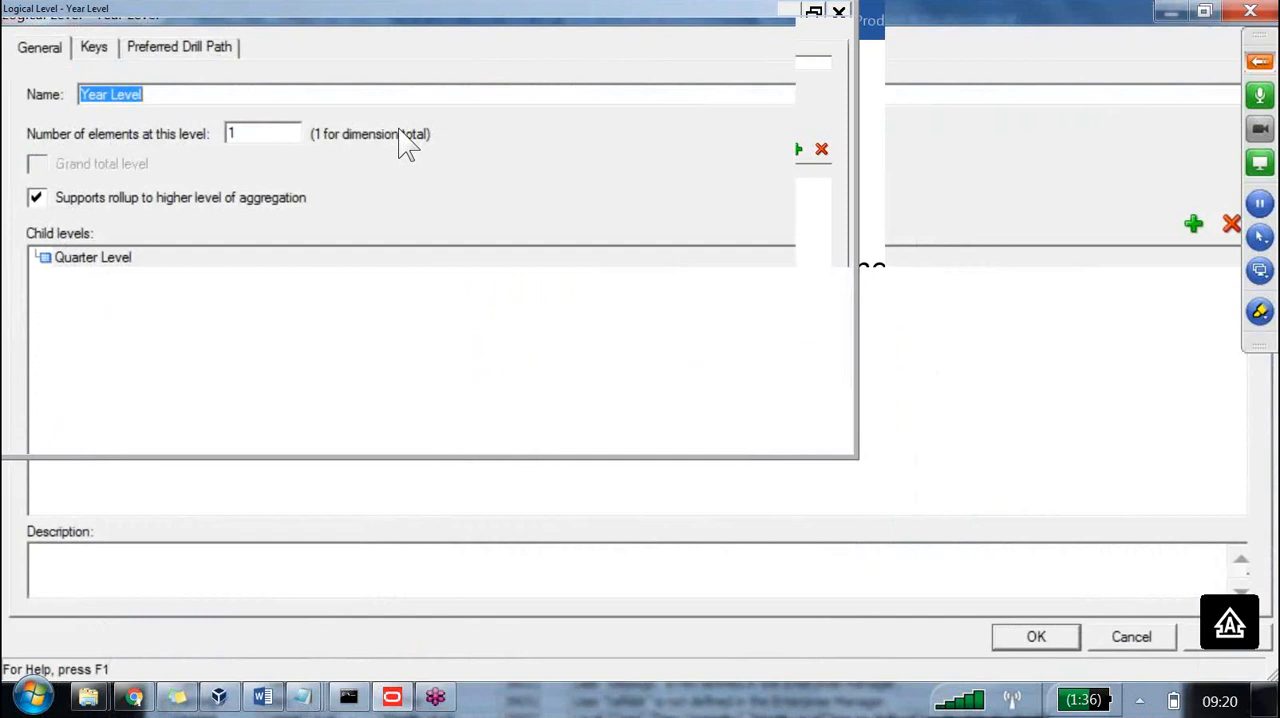
left_click(70, 48)
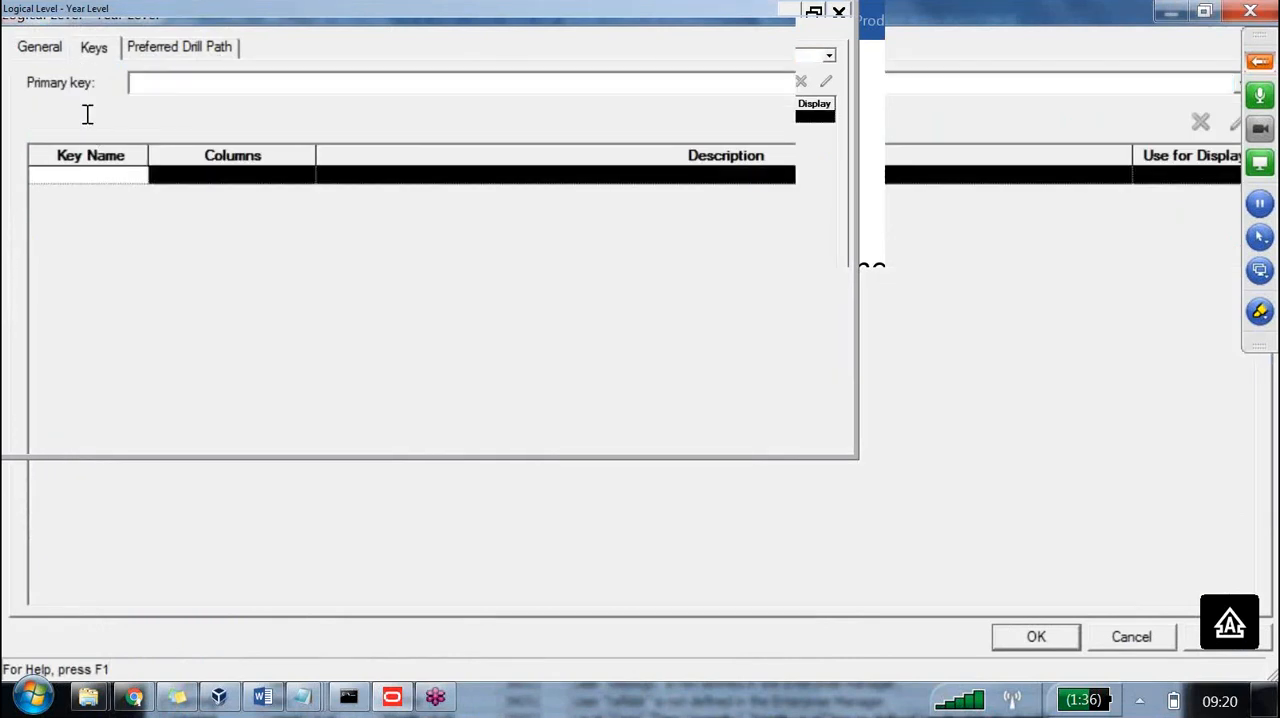
type("yEAR kEY")
key("BackSpace")
key("BackSpace")
key("BackSpace")
key("BackSpace")
key("BackSpace")
key("BackSpace")
key("BackSpace")
key("BackSpace")
type("YEA")
type("_KEY")
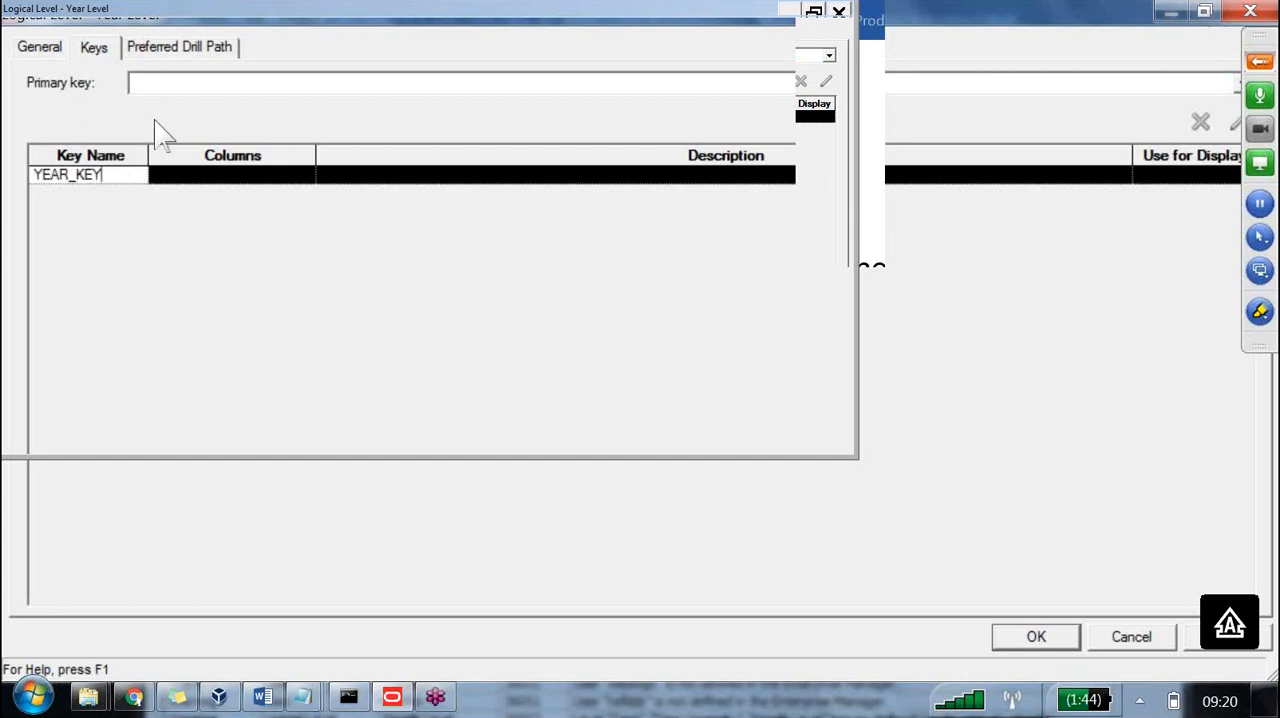
Assign the Dim - time lt.Year column to YEAR_KEY.
key("Tab")
key("alt+Down")
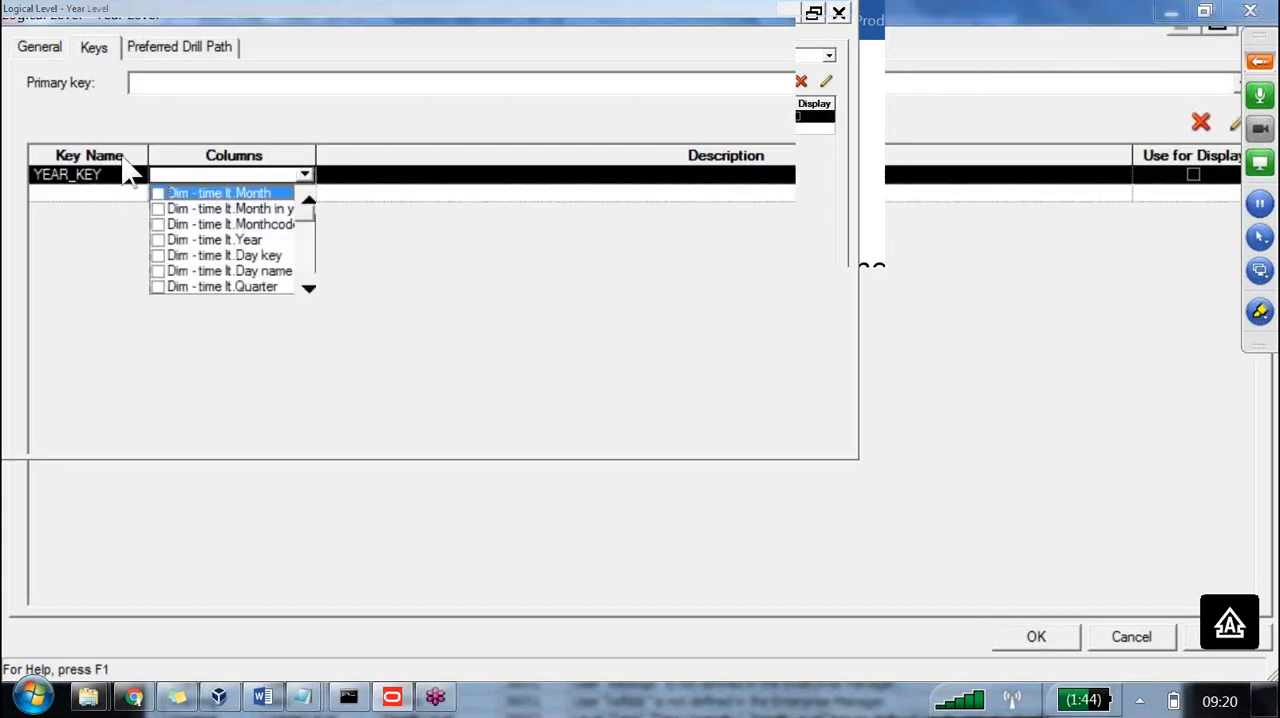
key("Down")
key("Down")
key("Down")
key("space")
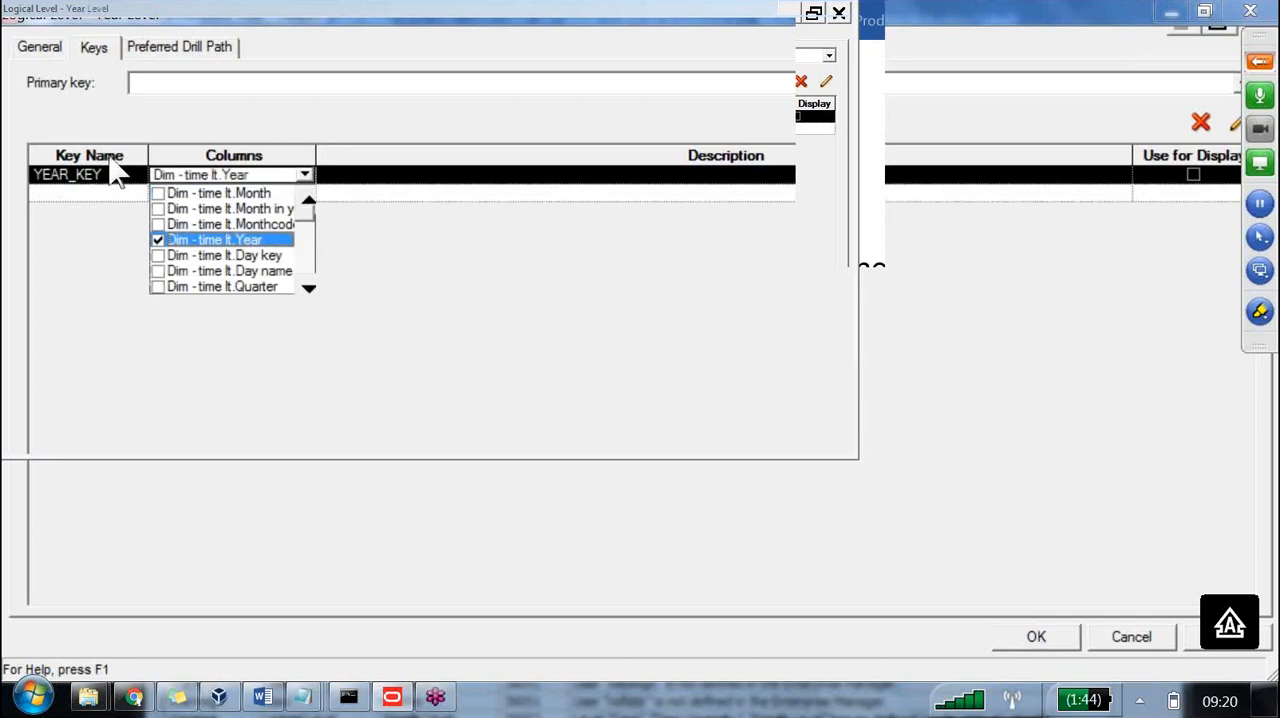
left_click(484, 250)
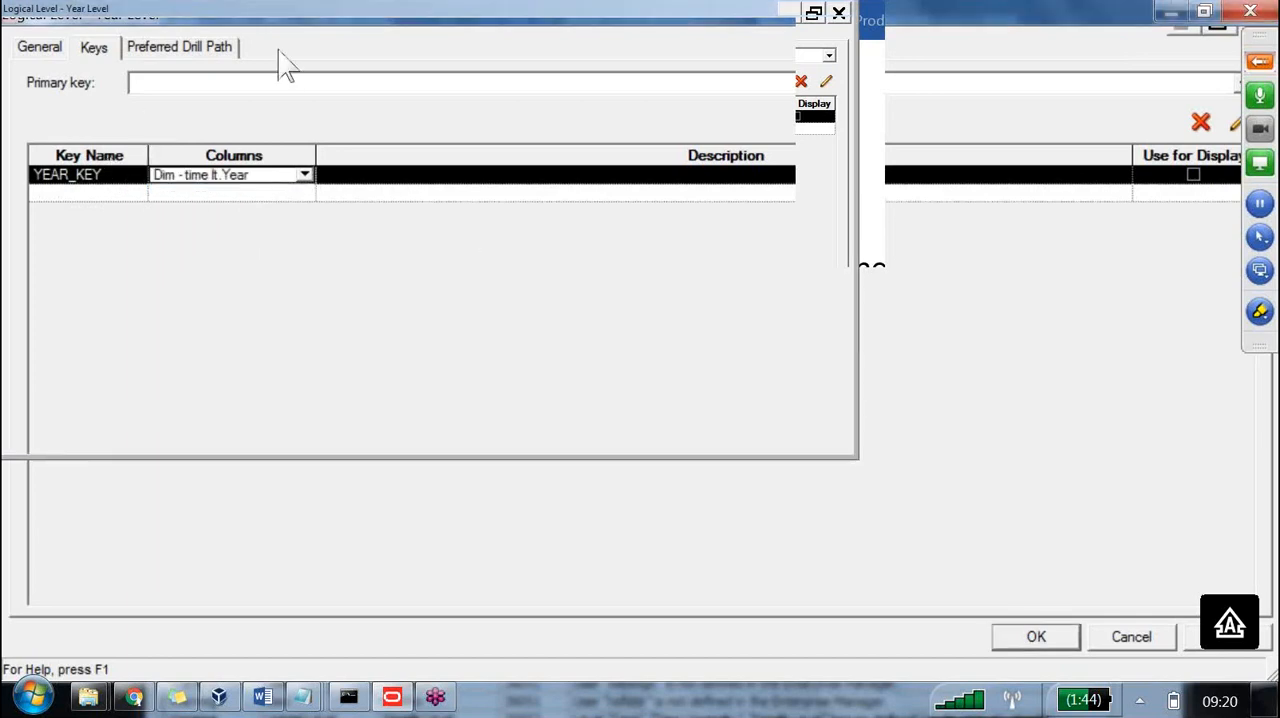
Set YEAR_KEY as the primary key of Year Level.
left_click(273, 76)
left_click(138, 80)
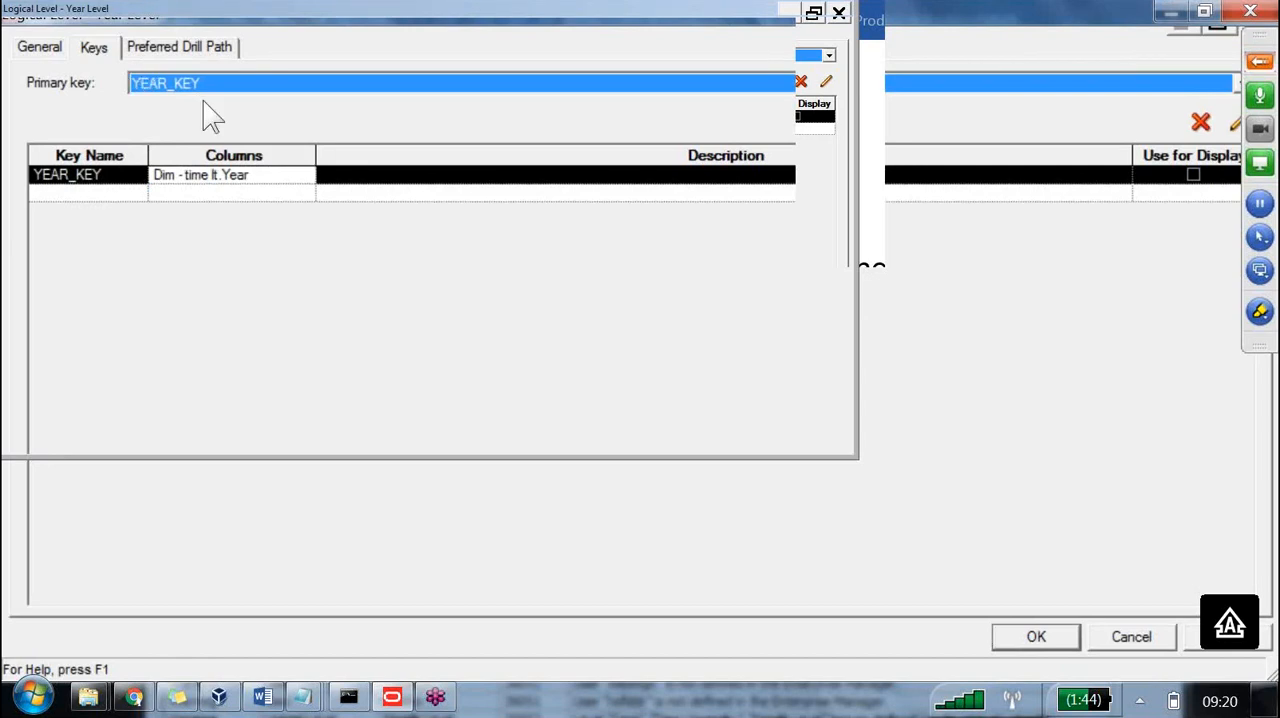
key("Escape")
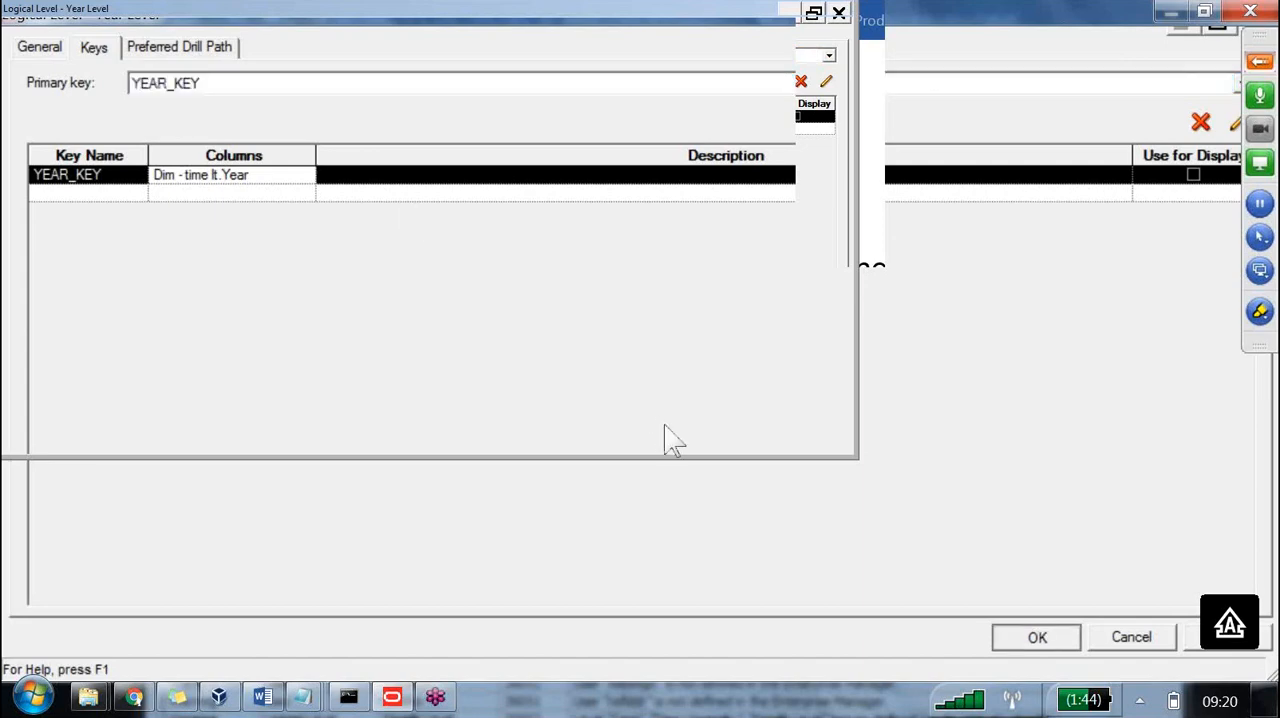
Reopen Year Level's key definitions and enable YEAR_KEY for display.
key("Down")
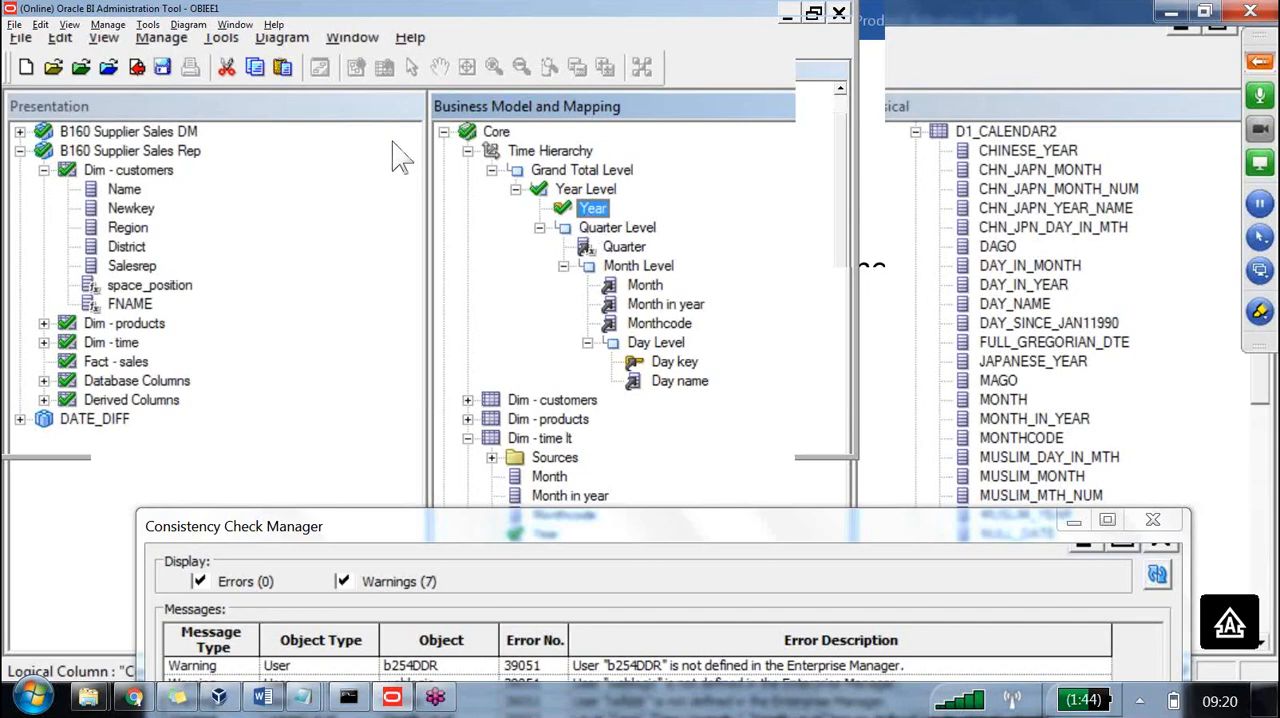
double_click(400, 131)
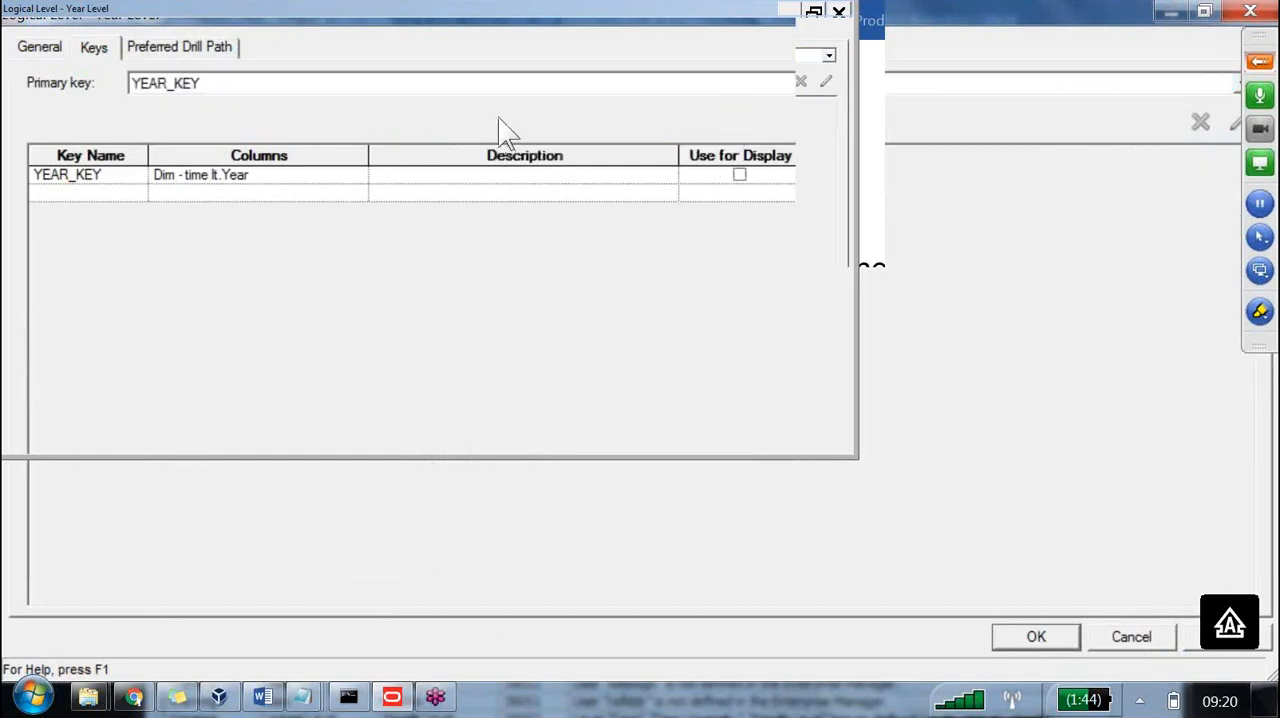
left_click(739, 175)
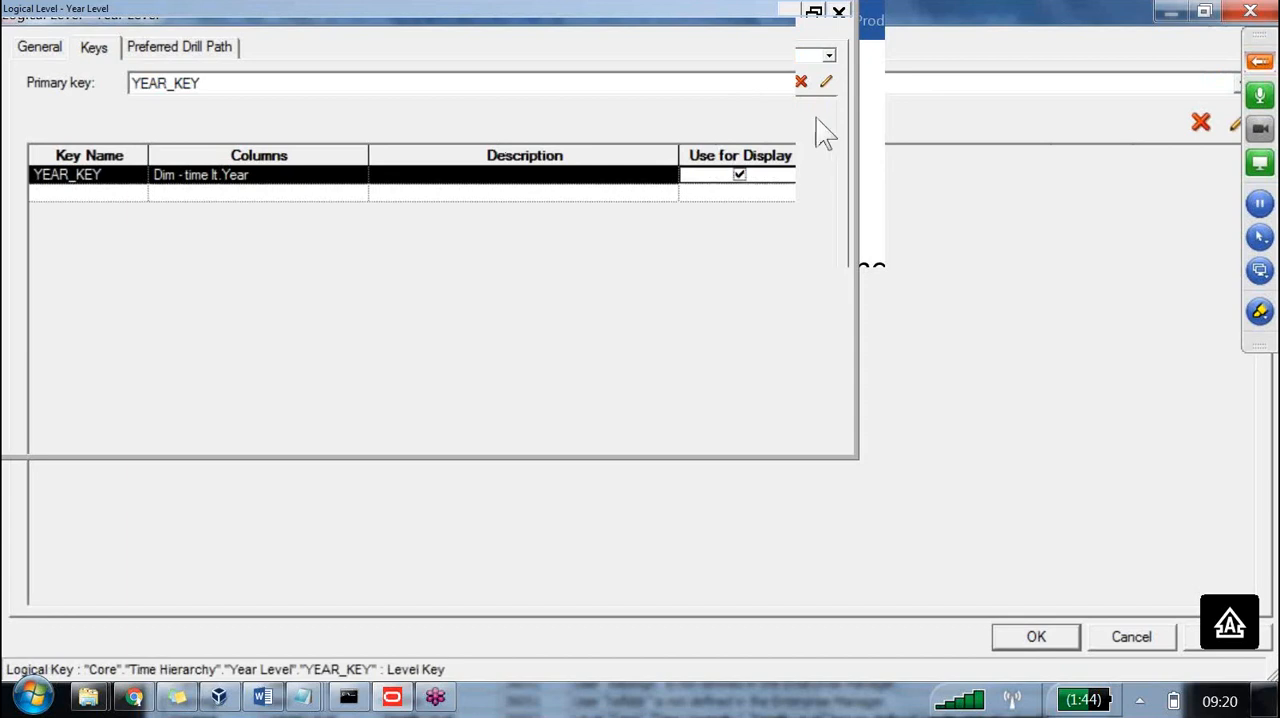
Mark the primary key label, the key's column cell and the Description and Use for Display headings with the yellow highlighter.
left_click(1260, 312)
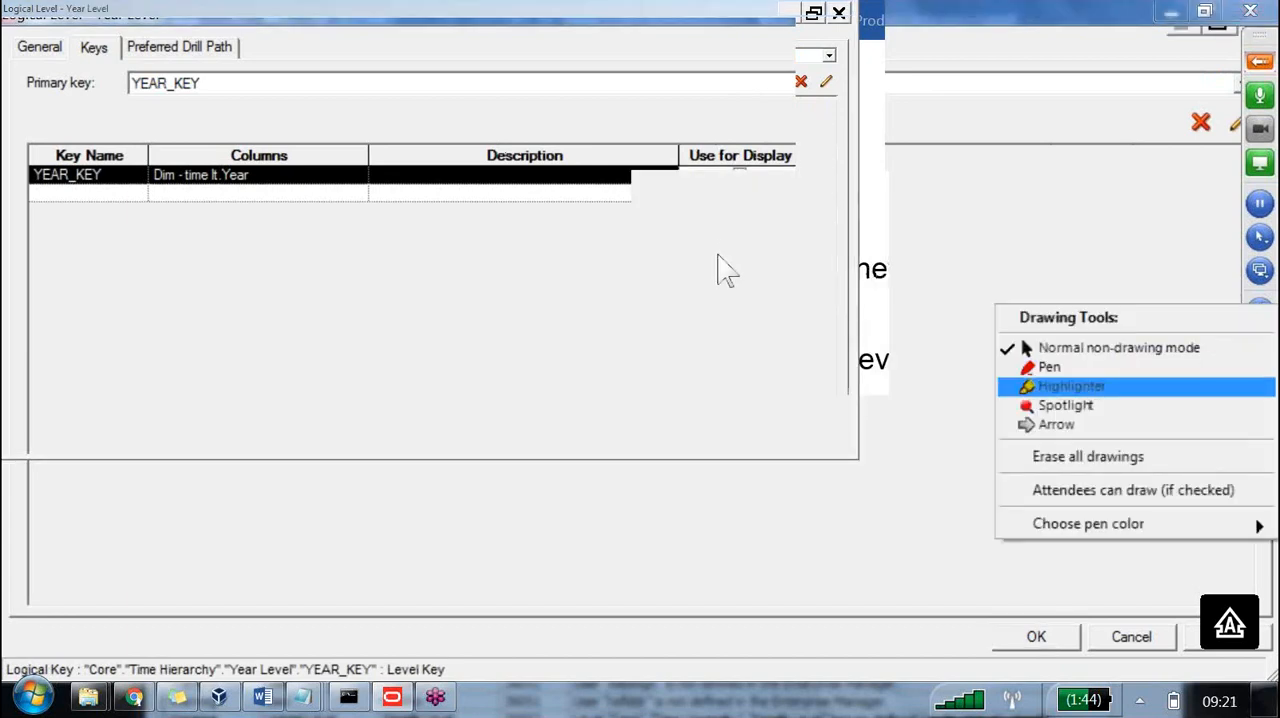
left_click(1072, 386)
mouse_move(230, 171)
left_mouse_down()
mouse_move(256, 176)
mouse_move(80, 77)
mouse_move(36, 82)
mouse_move(56, 80)
left_mouse_up()
mouse_move(247, 160)
left_mouse_down()
mouse_move(428, 206)
mouse_move(777, 154)
mouse_move(690, 158)
left_mouse_up()
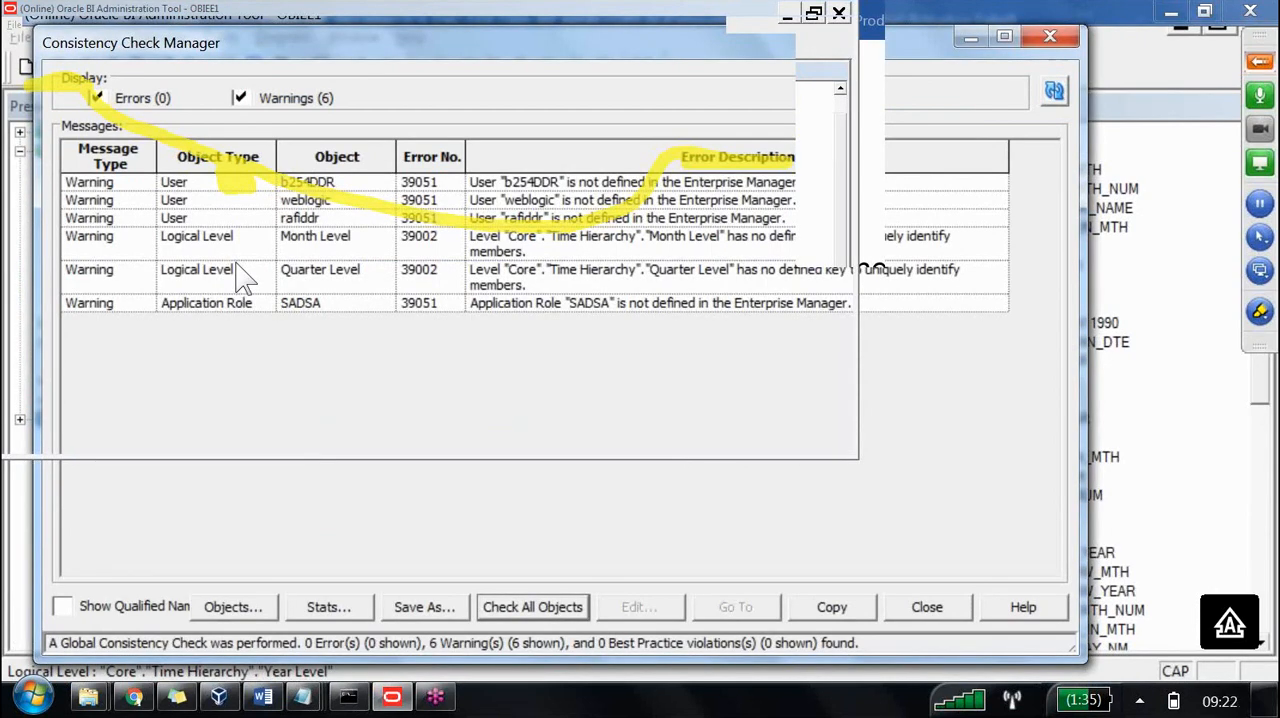
Open Quarter Level's key definitions and erase all drawings.
left_click(236, 266)
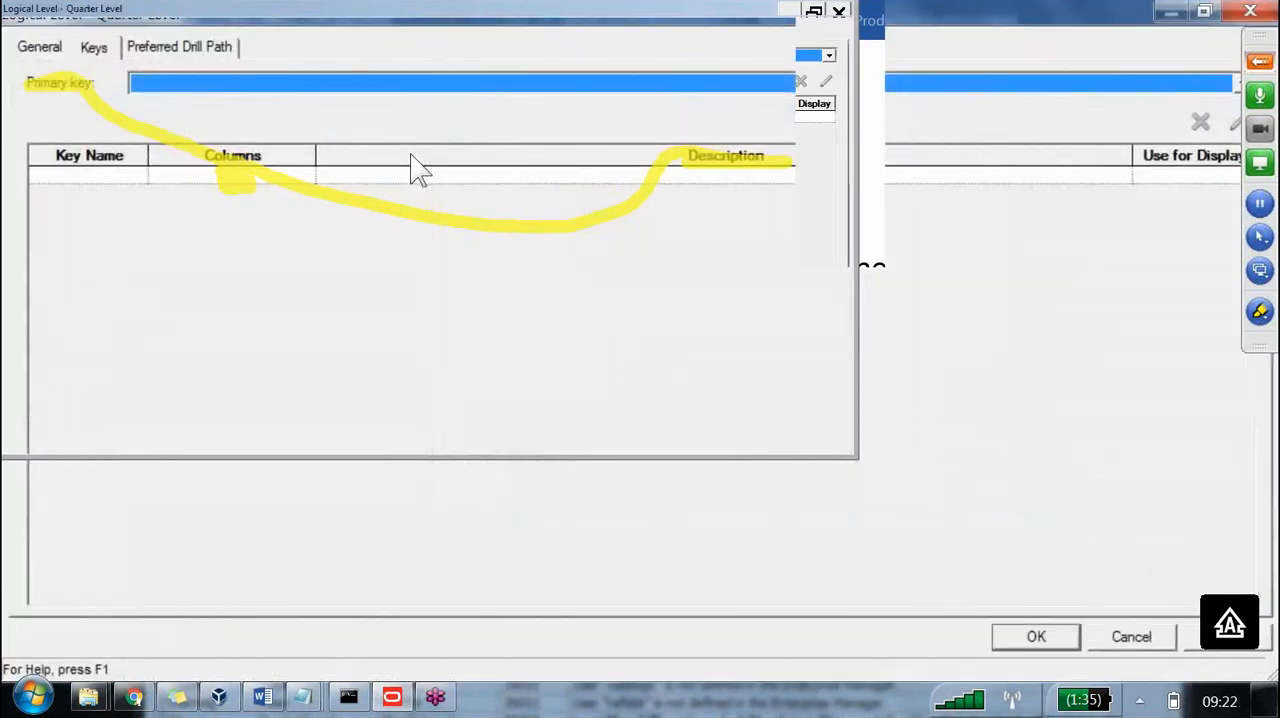
left_click(1260, 311)
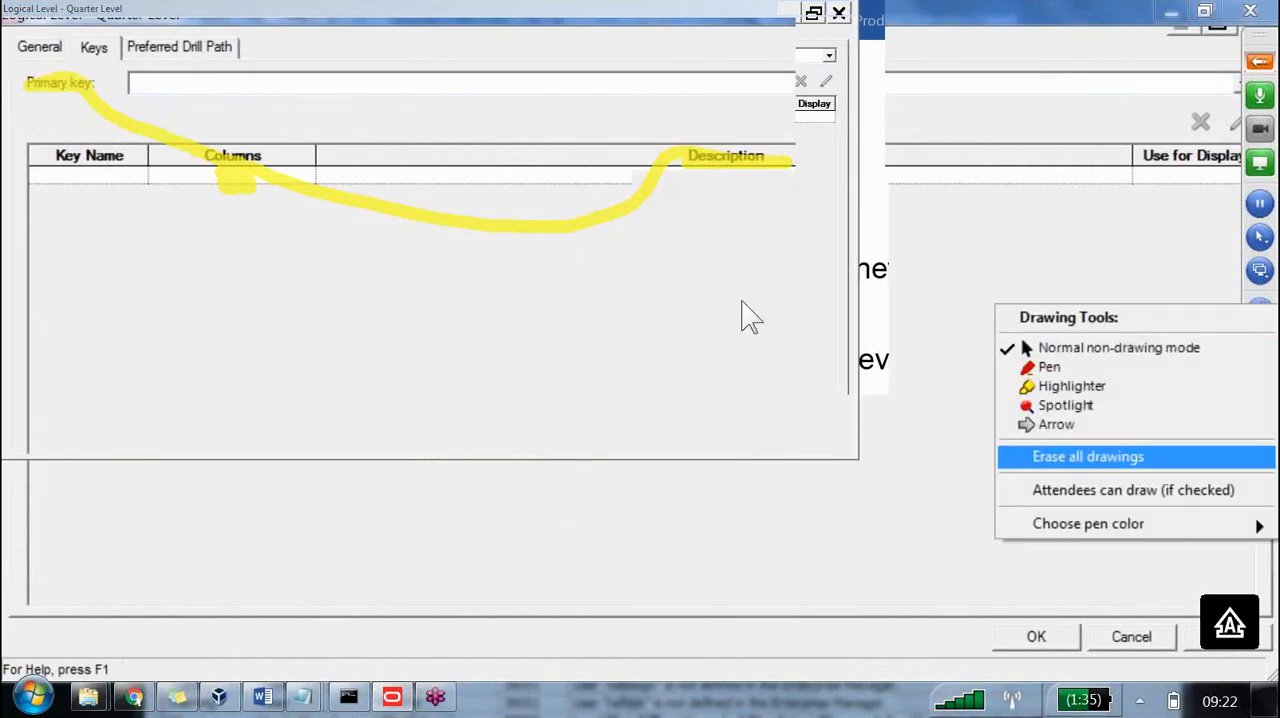
left_click(1065, 457)
Name a new key QTR_KEY in Quarter Level's key list.
left_click(92, 117)
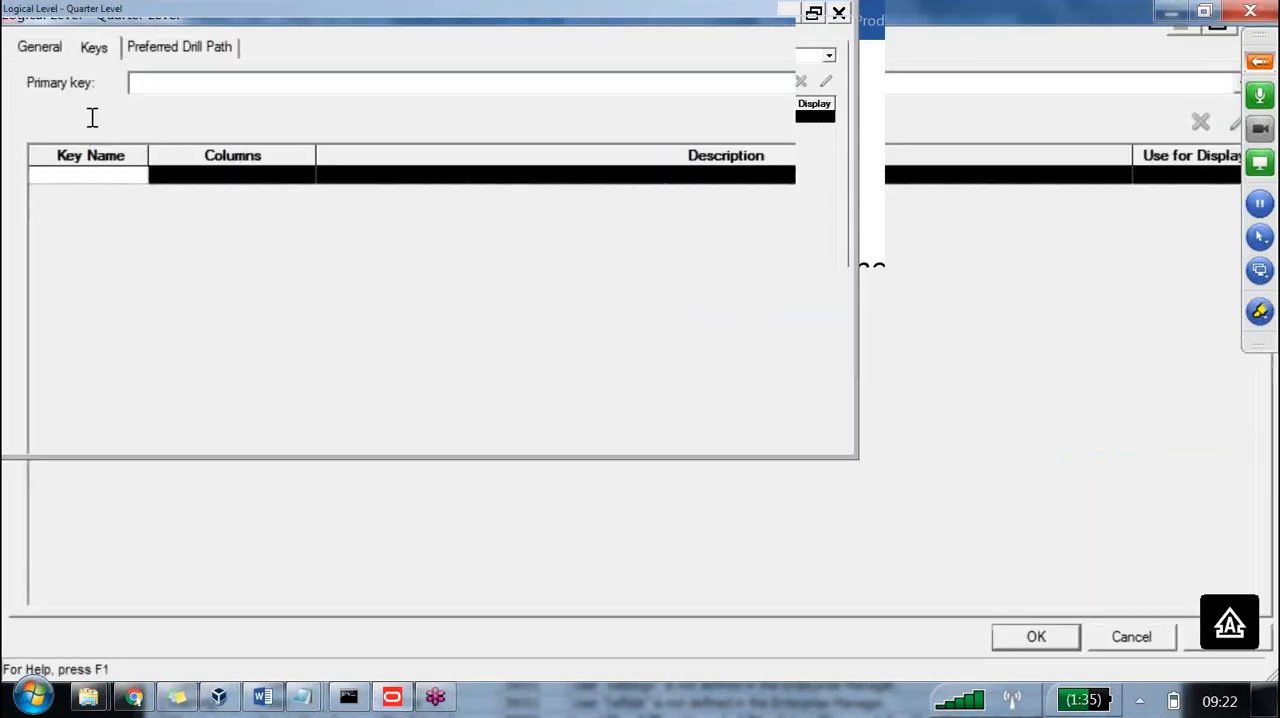
type("QTR_KEY")
key("Return")
Assign the Dim - time lt.Quarter column to QTR_KEY and set it as the level's primary key.
left_click(200, 174)
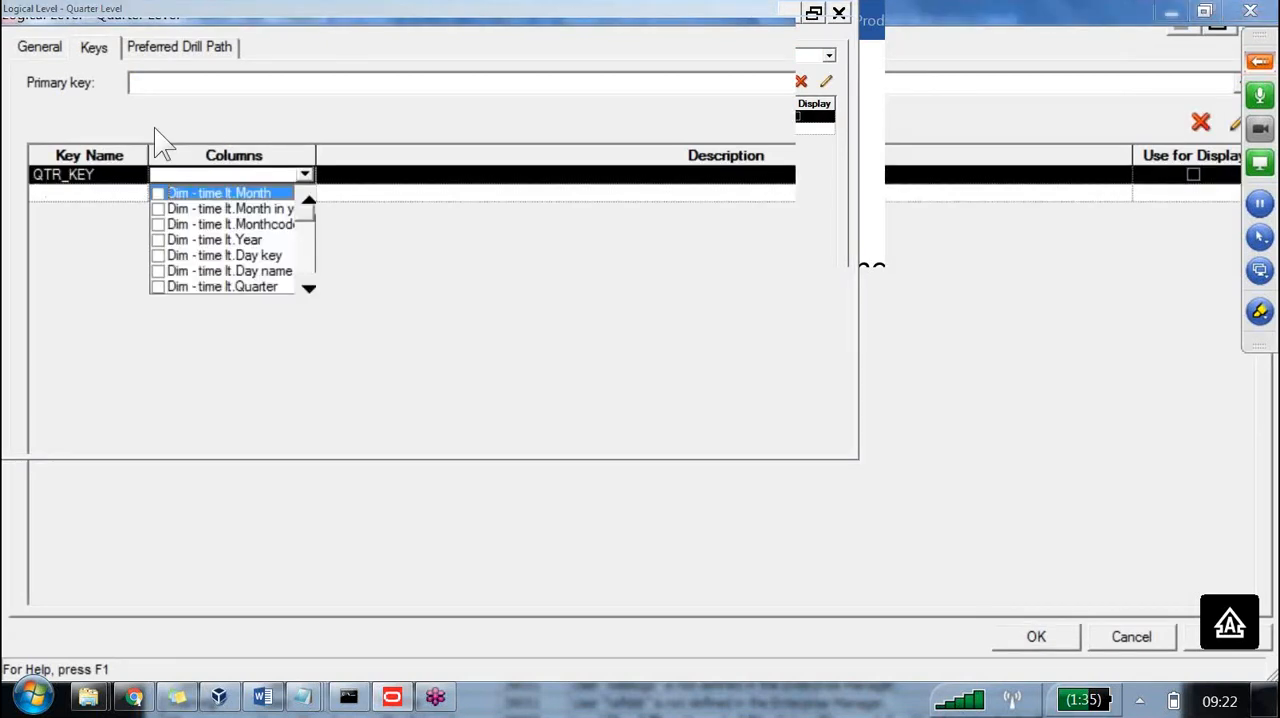
left_click(158, 286)
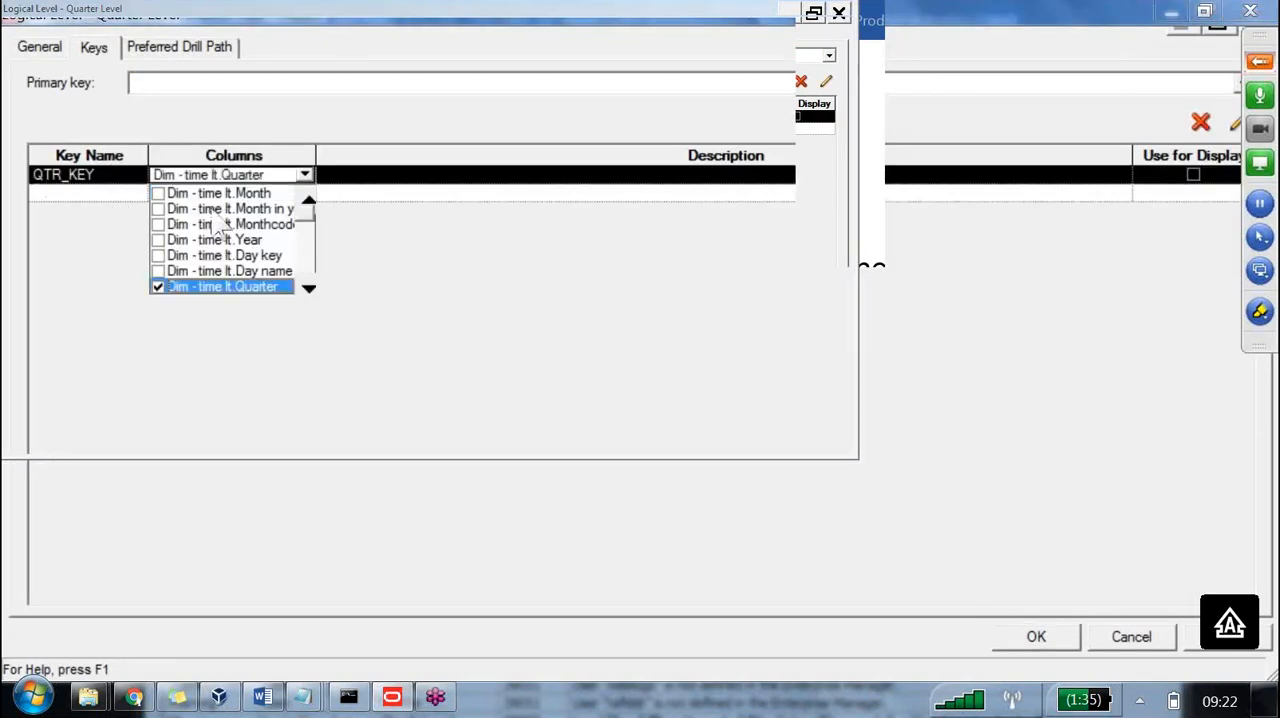
left_click(135, 82)
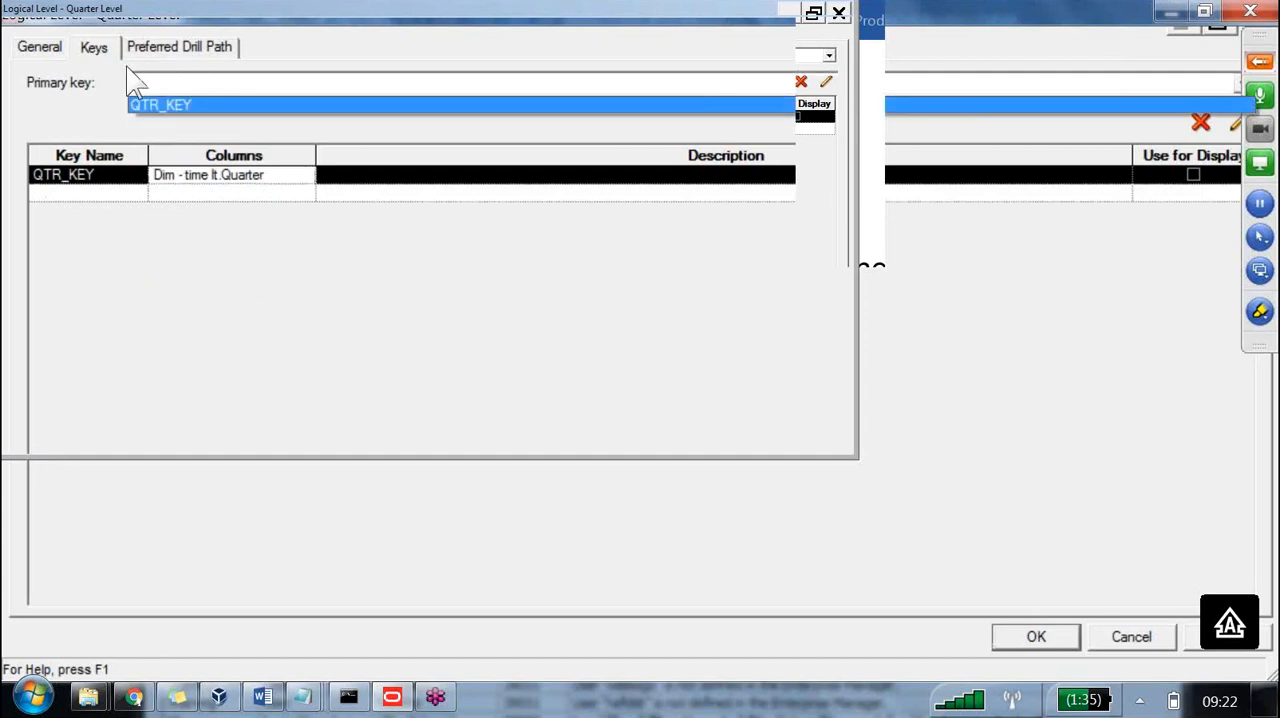
left_click(150, 103)
Narrow the Description column, mark QTR_KEY as used for display and confirm the Quarter Level changes.
left_click_drag(769, 122, 524, 107)
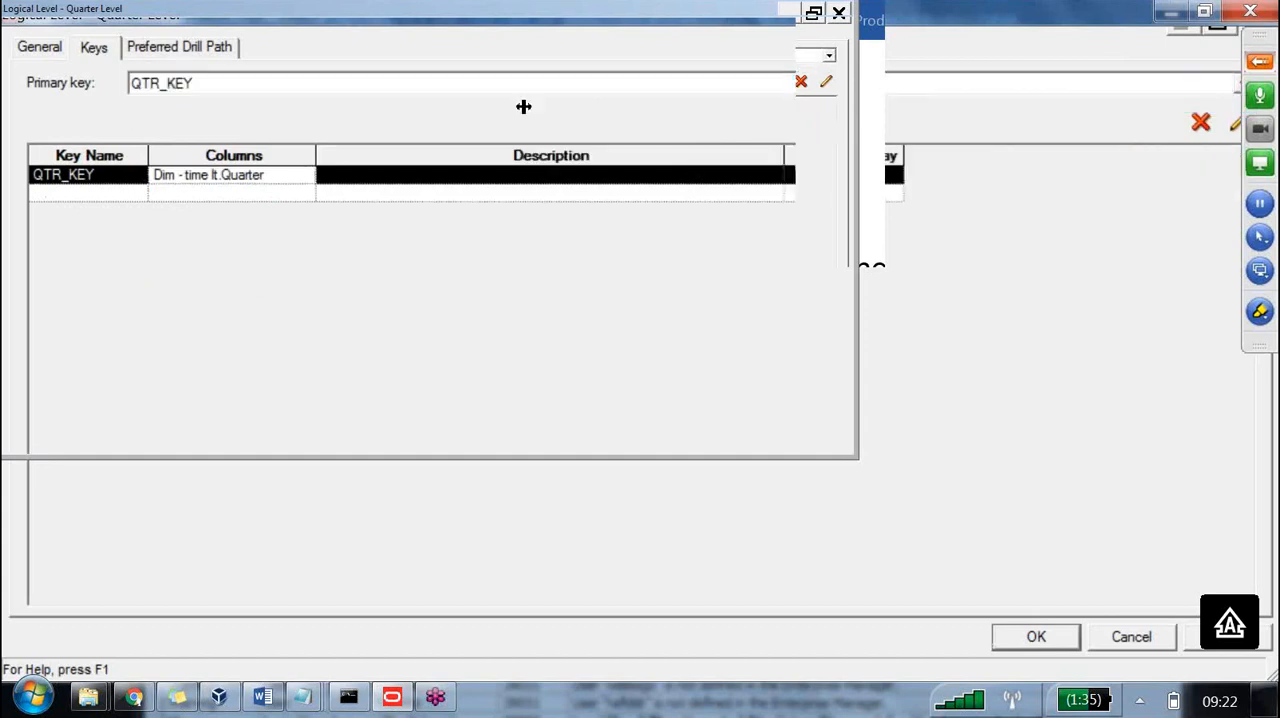
left_click(566, 117)
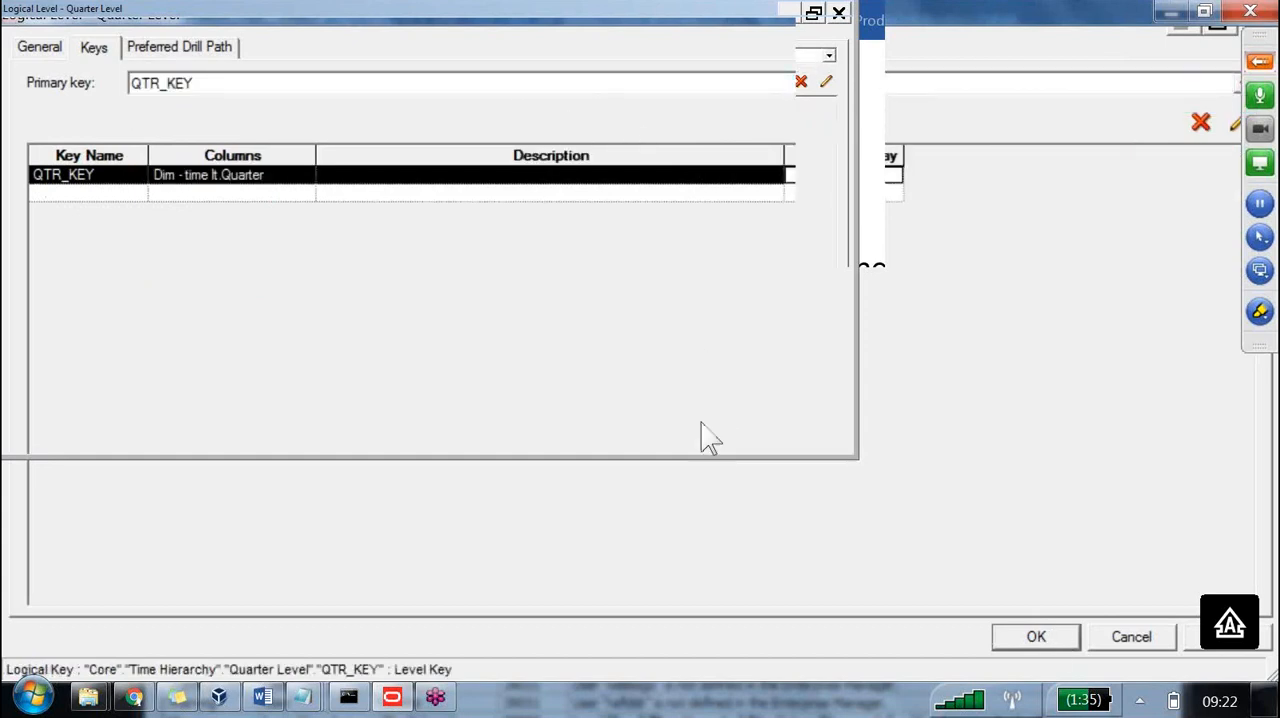
left_click(1050, 628)
Rerun the consistency check on all objects and move the results window clear of the hierarchy.
left_click_drag(506, 354, 474, 38)
left_click(578, 617)
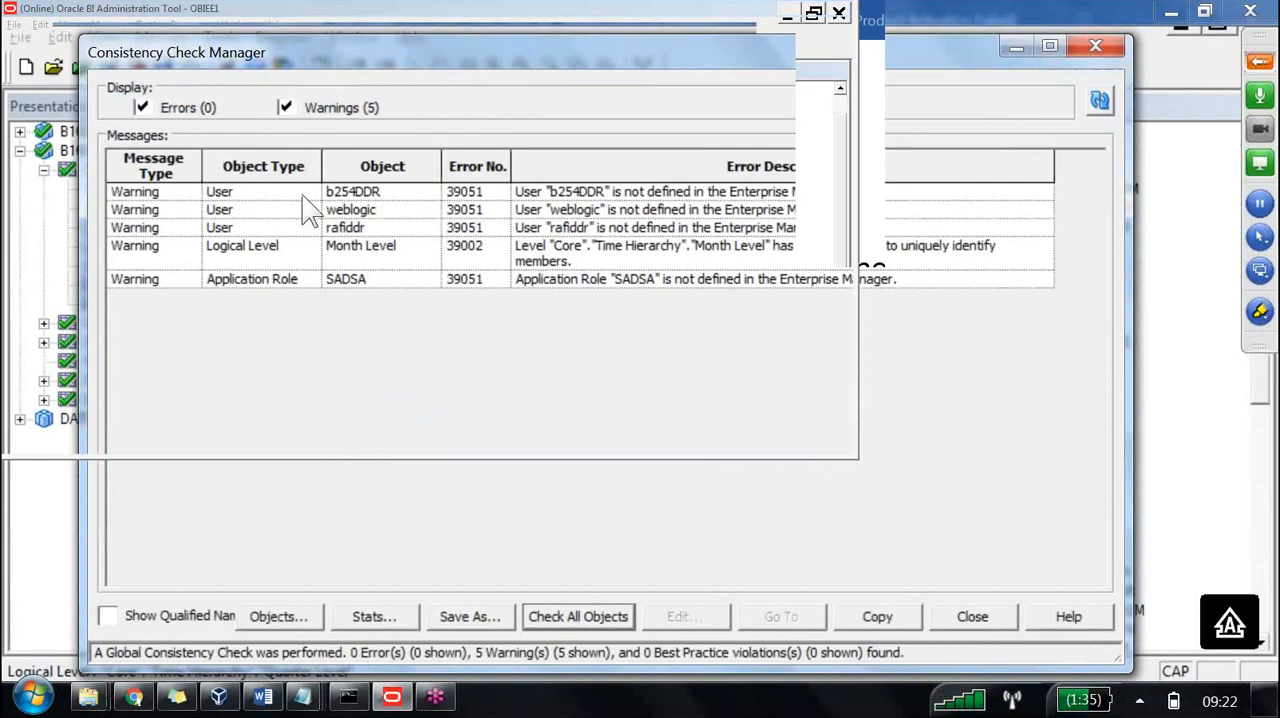
left_click_drag(396, 40, 453, 329)
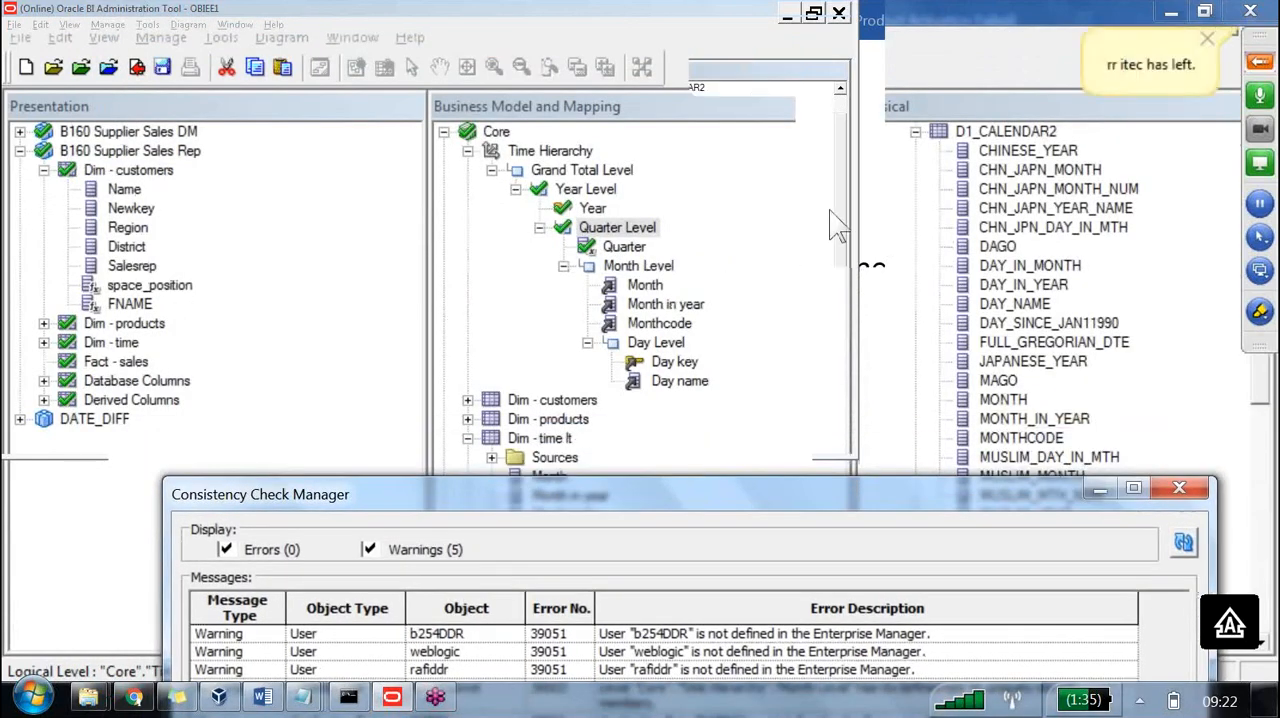
Draw red pen lines from Month and Month in year under Month Level to the handwritten word 'Display'.
left_click(1258, 312)
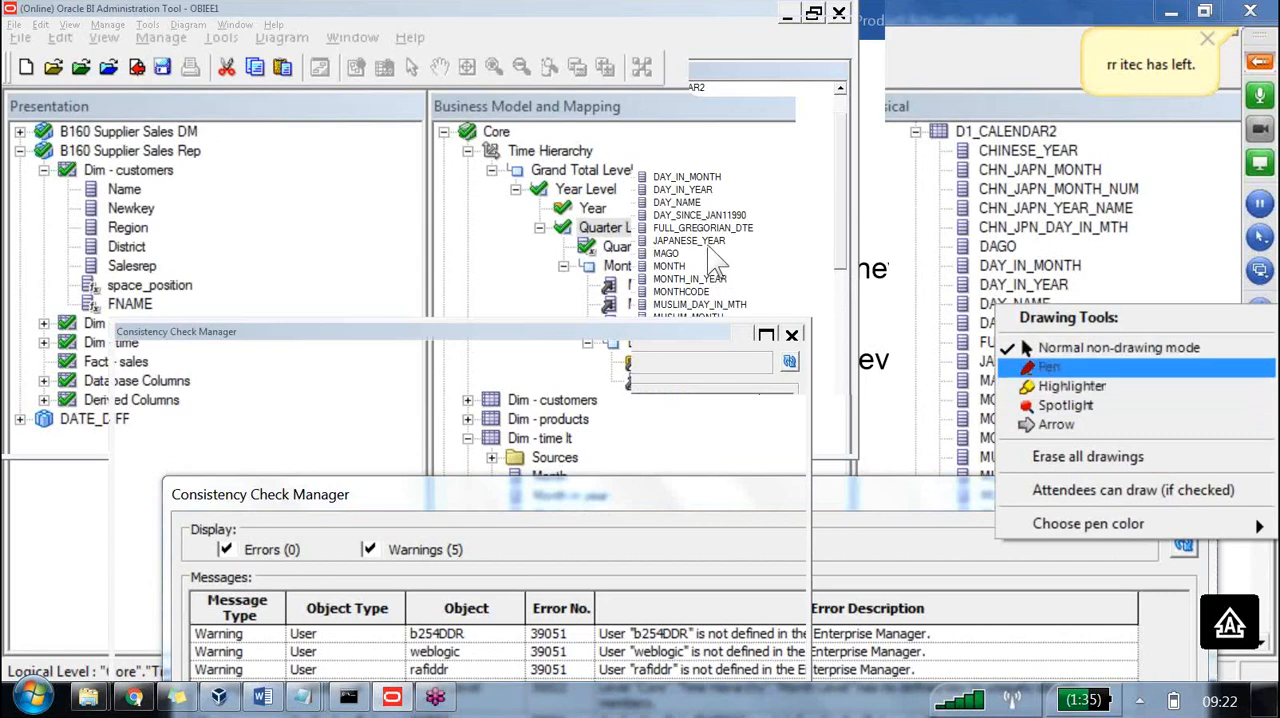
left_click(1048, 367)
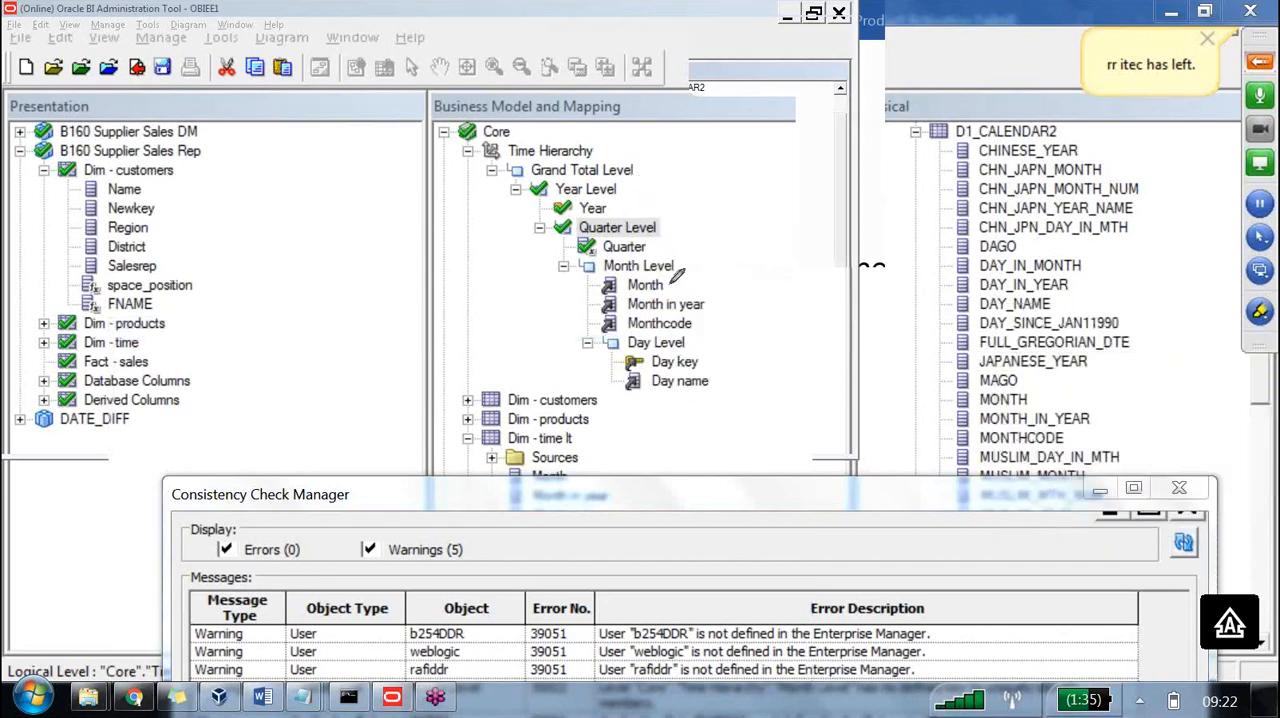
left_click_drag(660, 286, 778, 231)
mouse_move(706, 303)
left_mouse_down()
mouse_move(780, 227)
mouse_move(858, 265)
mouse_move(812, 250)
left_mouse_up()
mouse_move(893, 129)
left_mouse_down()
mouse_move(925, 247)
mouse_move(948, 110)
mouse_move(1000, 132)
mouse_move(1023, 187)
left_mouse_up()
left_click_drag(1057, 104, 1083, 202)
mouse_move(1046, 73)
left_mouse_down()
mouse_move(1077, 125)
mouse_move(1062, 140)
left_mouse_up()
mouse_move(1087, 53)
left_mouse_down()
mouse_move(1101, 106)
mouse_move(1158, 156)
left_mouse_up()
mouse_move(1163, 107)
left_mouse_down()
mouse_move(1205, 95)
mouse_move(1208, 200)
left_mouse_up()
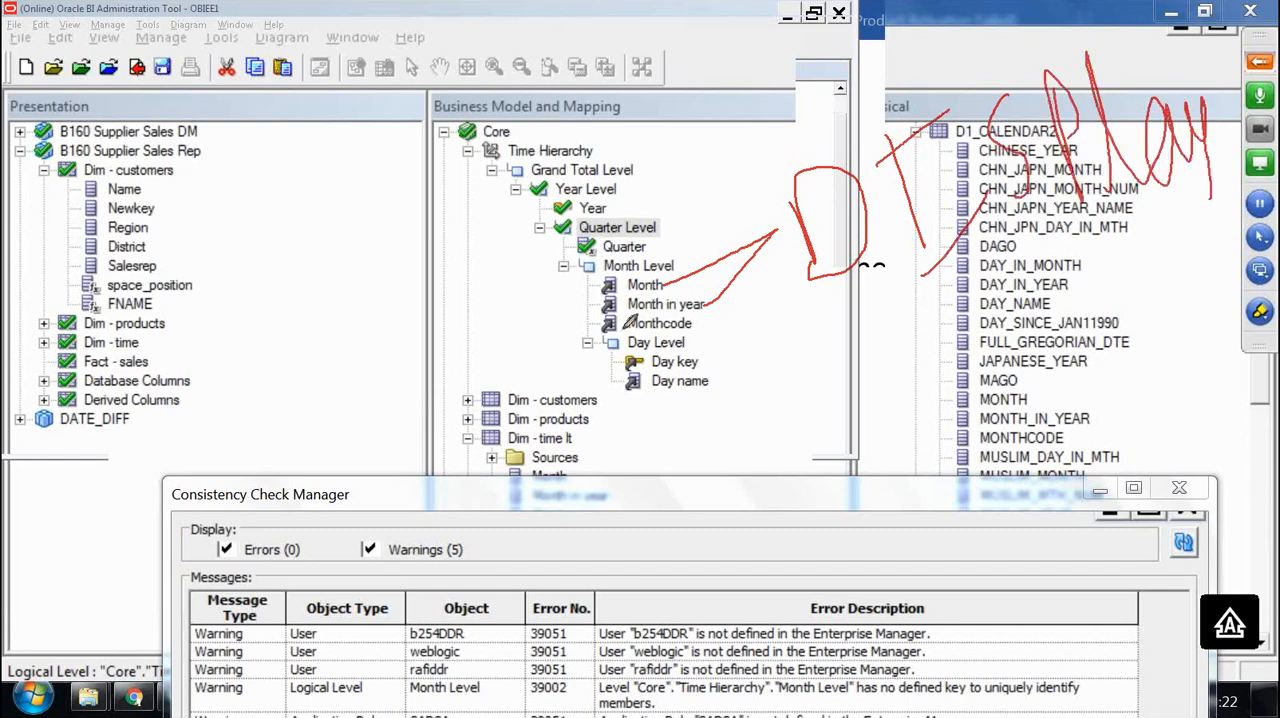
Draw a red line from Monthcode to the handwritten word 'Key', and stop drawing.
left_click_drag(612, 328, 436, 325)
left_click_drag(255, 236, 290, 370)
left_click_drag(288, 282, 290, 368)
mouse_move(341, 310)
left_mouse_down()
mouse_move(315, 200)
mouse_move(351, 249)
mouse_move(420, 300)
mouse_move(479, 221)
mouse_move(465, 386)
left_mouse_up()
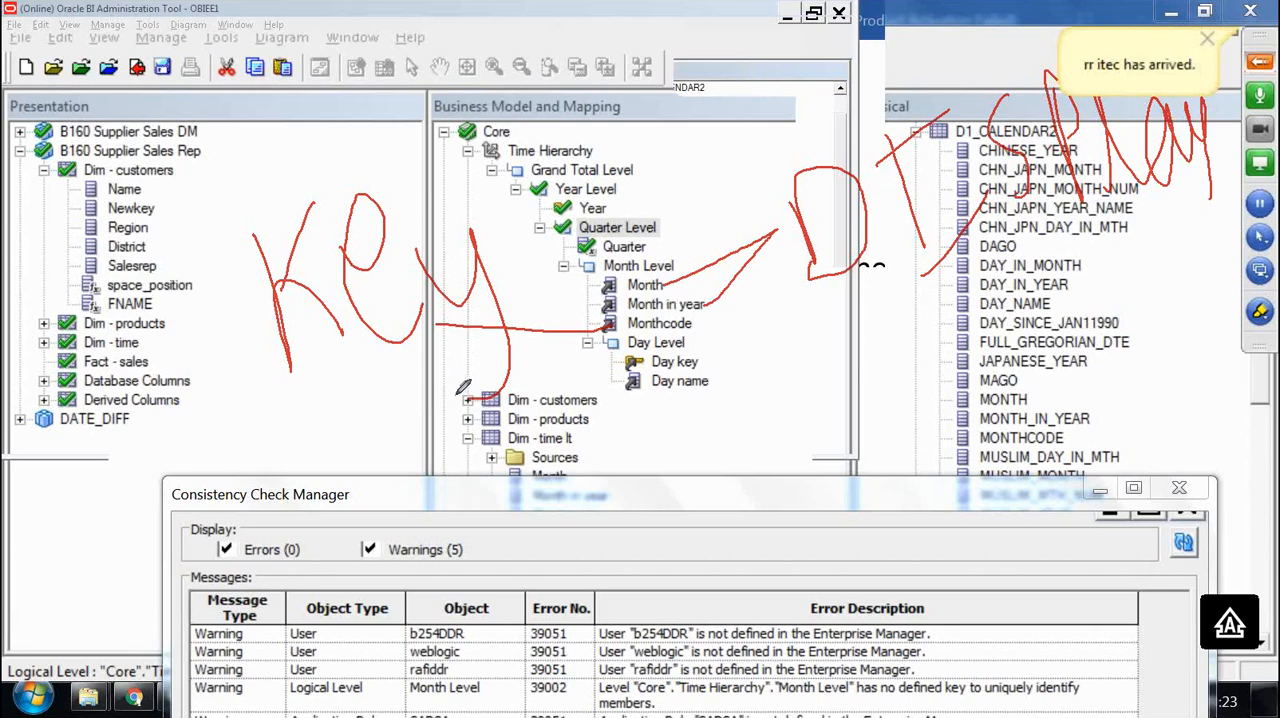
key("Escape")
left_click(450, 285)
Move the check results aside, open Month Level's key definitions and name a new key MONTHCODE_KEY.
left_click_drag(496, 494, 413, 74)
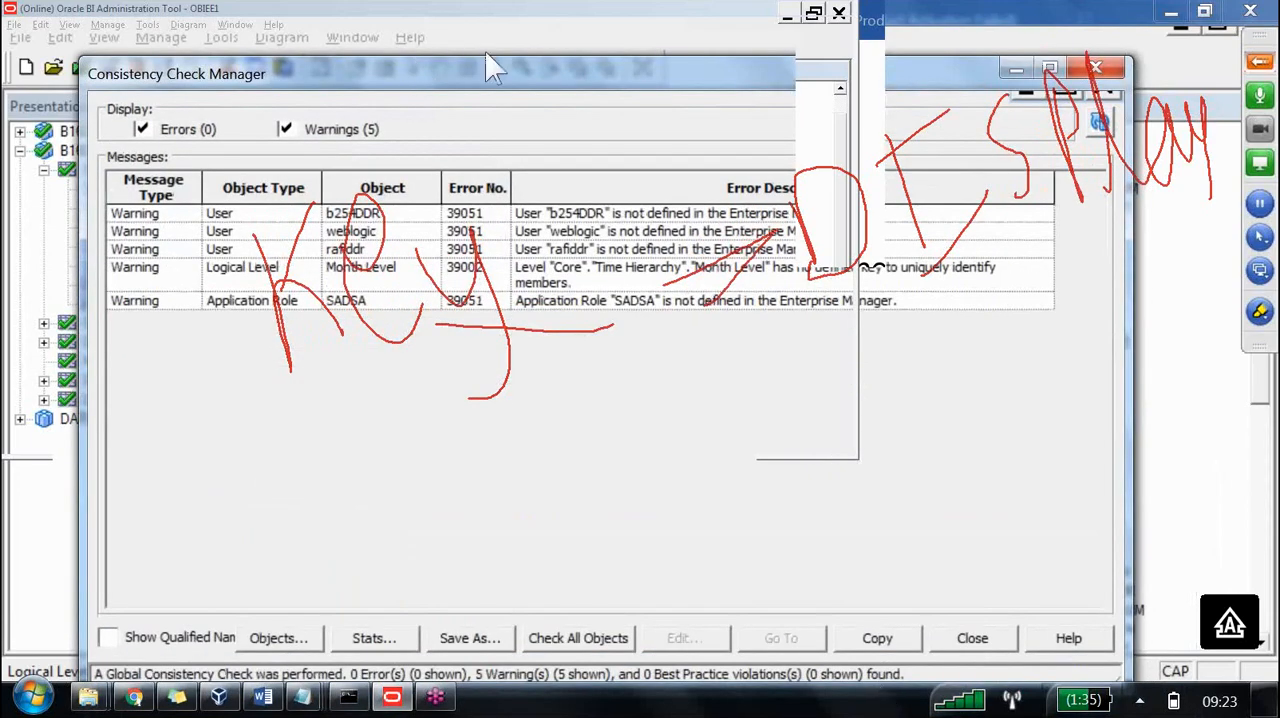
left_click_drag(460, 74, 495, 633)
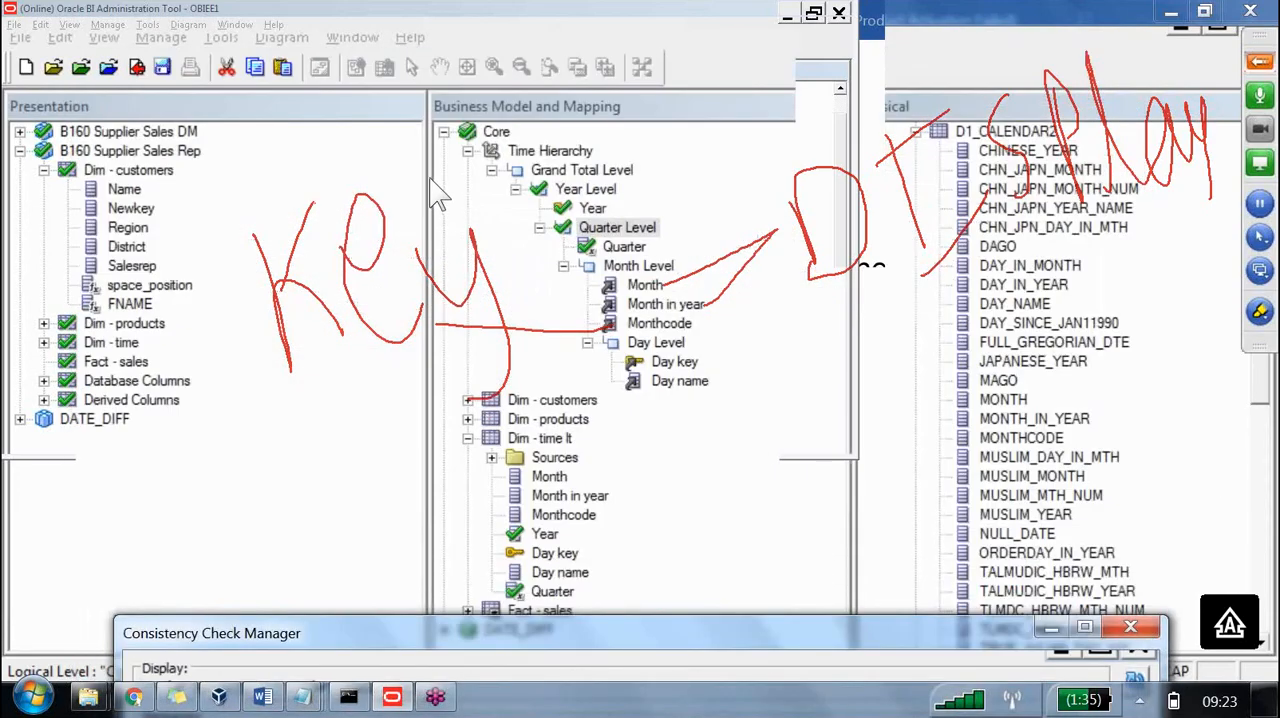
double_click(640, 266)
left_click(80, 119)
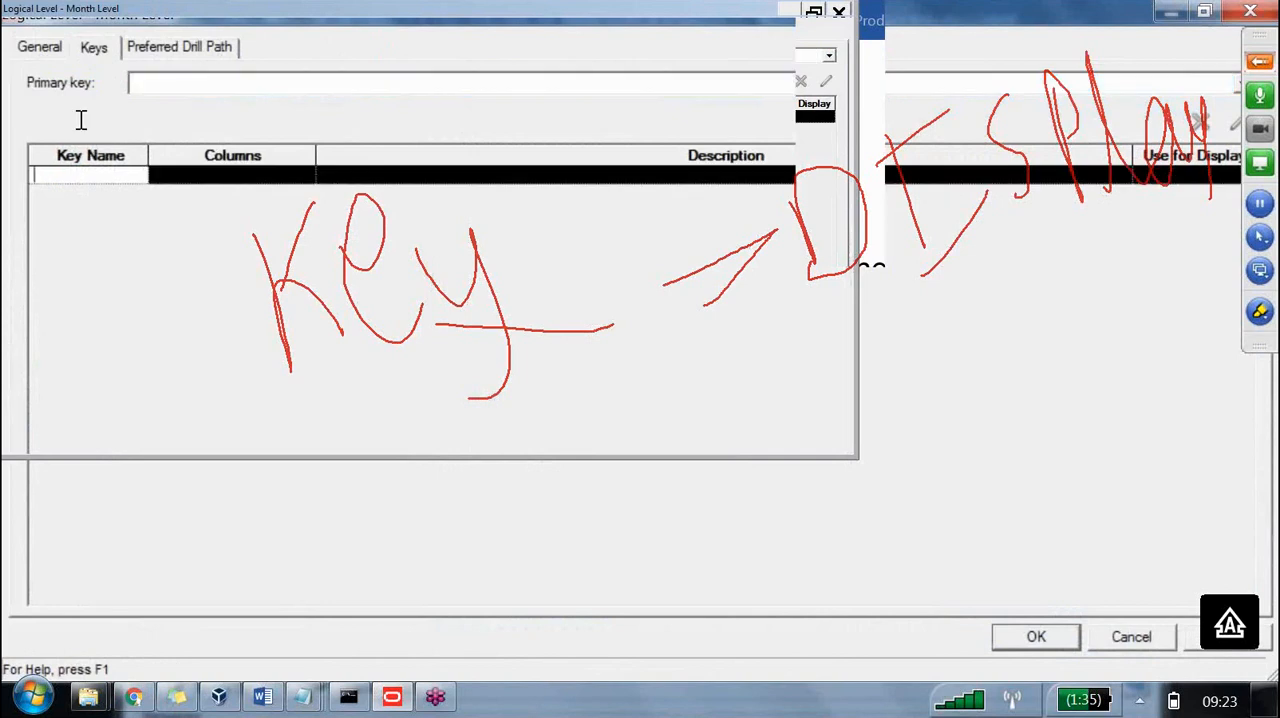
type("mONTHCODE")
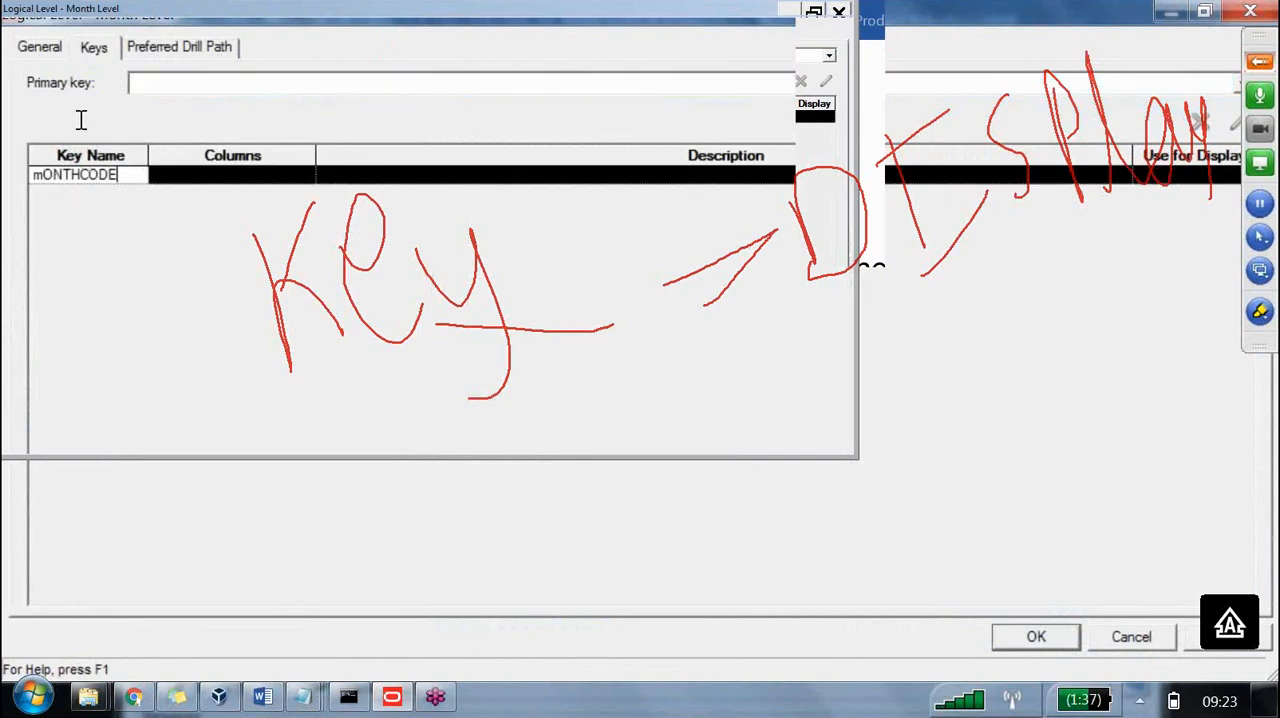
key("BackSpace")
key("BackSpace")
key("BackSpace")
key("BackSpace")
key("BackSpace")
key("BackSpace")
key("BackSpace")
key("BackSpace")
key("BackSpace")
type("MONTHCODE_KEY")
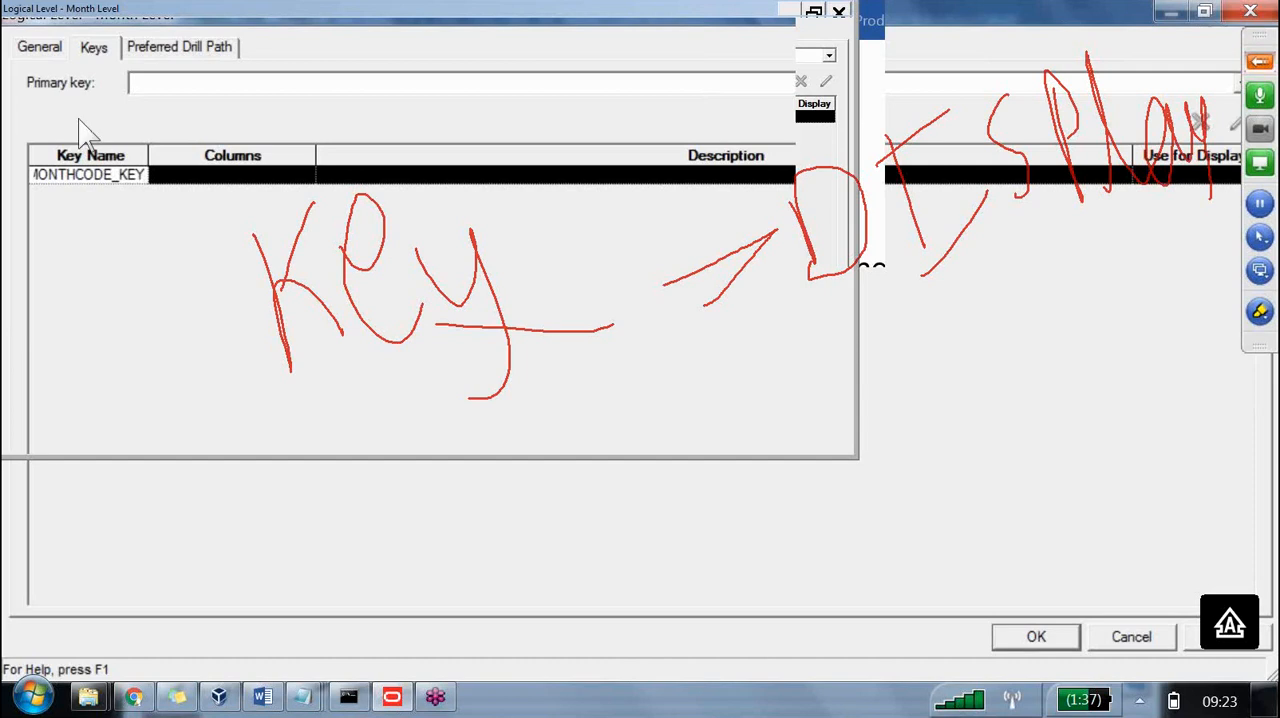
key("Tab")
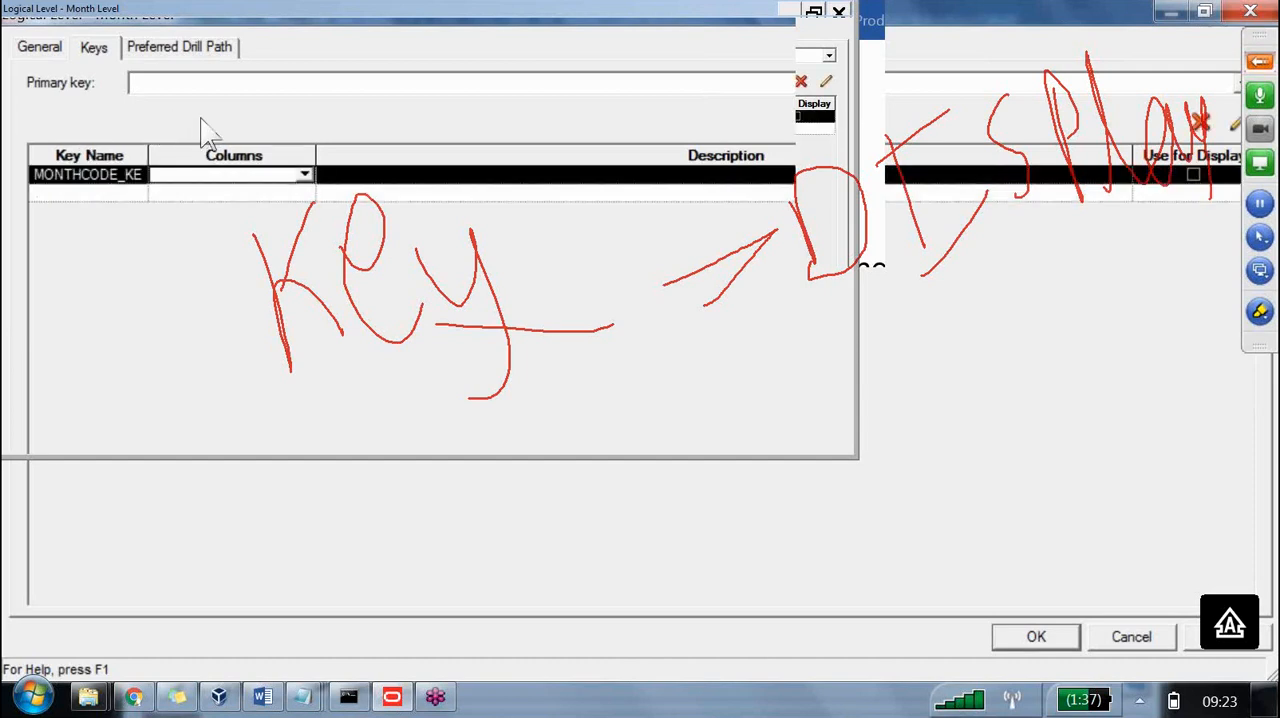
Assign the Dim - time lt.Monthcode column to MONTHCODE_KEY and set it as Month Level's primary key.
left_click(160, 176)
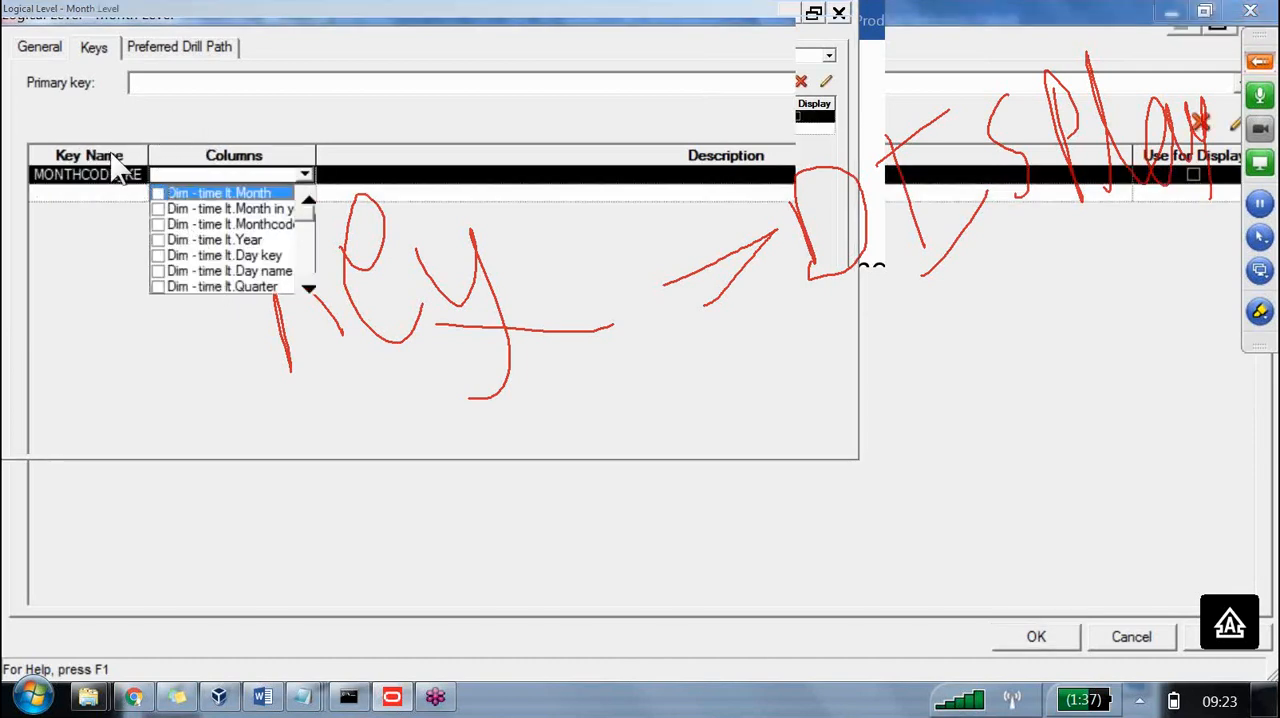
key("Down")
key("Down")
key("Return")
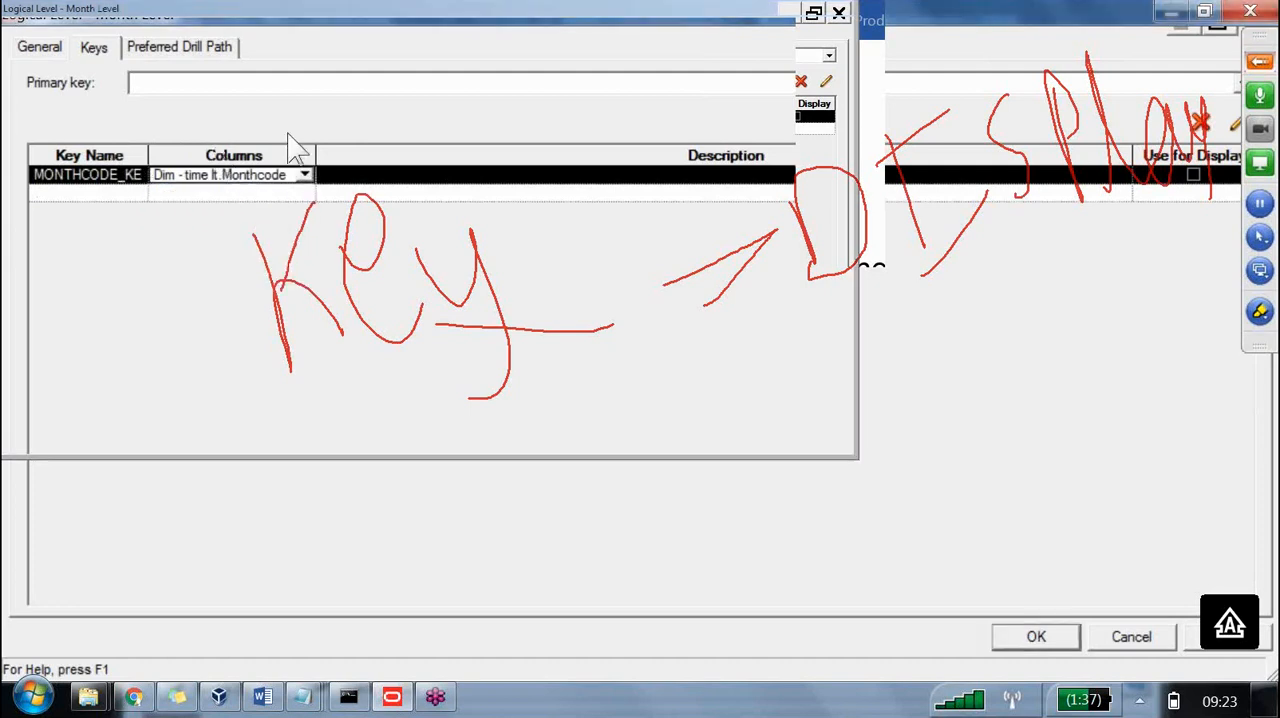
left_click(225, 72)
left_click(780, 108)
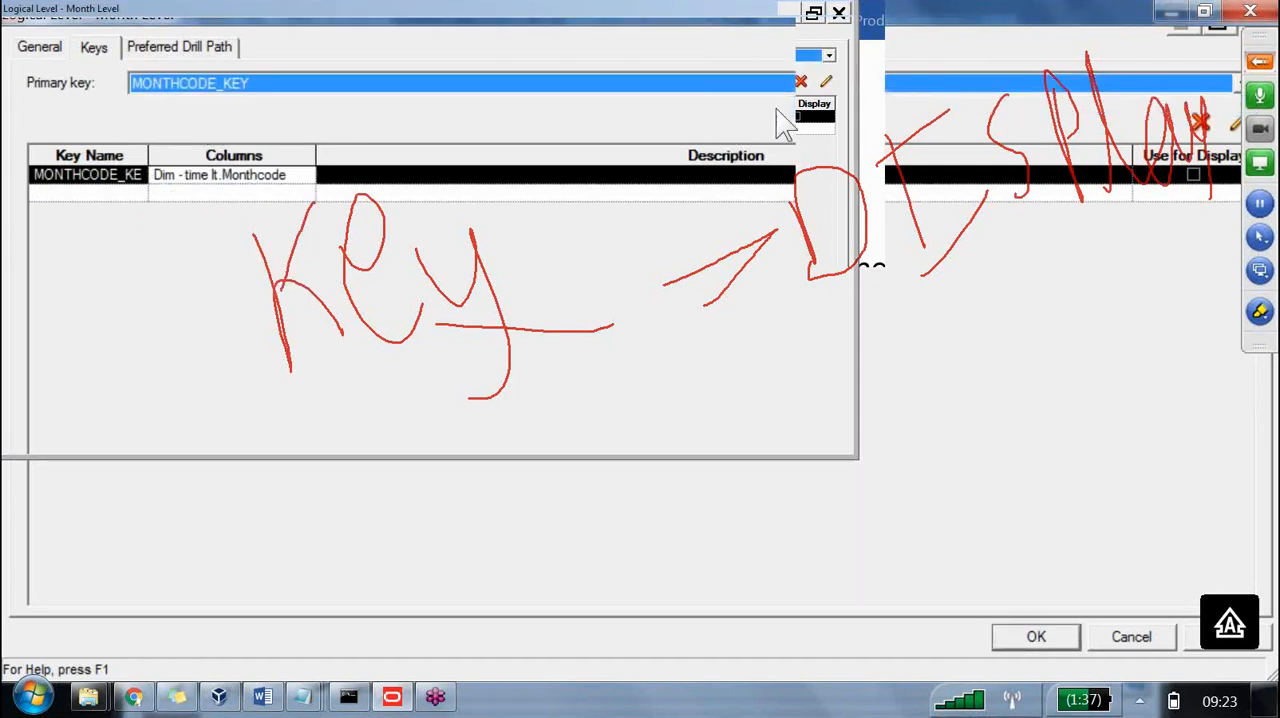
Narrow the Description column of Month Level's key list and erase all drawings.
left_click_drag(756, 108, 516, 119)
left_click(1260, 311)
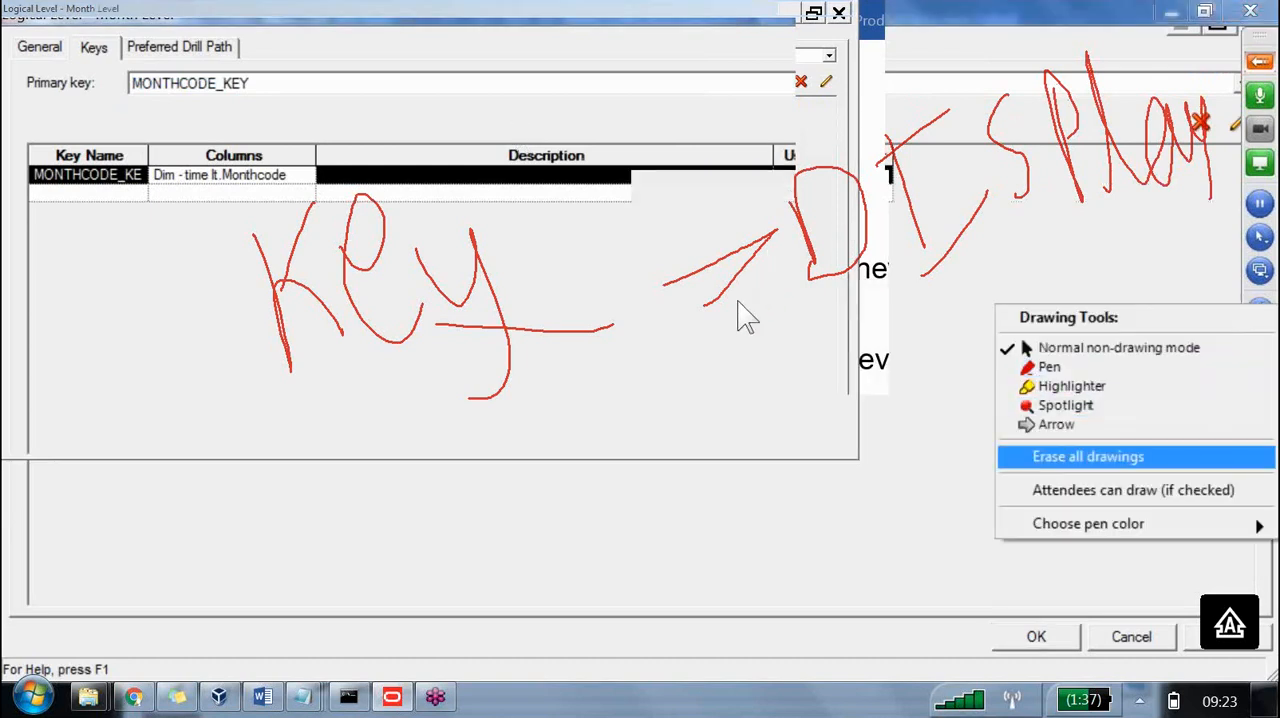
left_click(1100, 457)
Add a second Month Level key named MONTHNAME_DISPLAY below MONTHCODE_KEY.
key("Down")
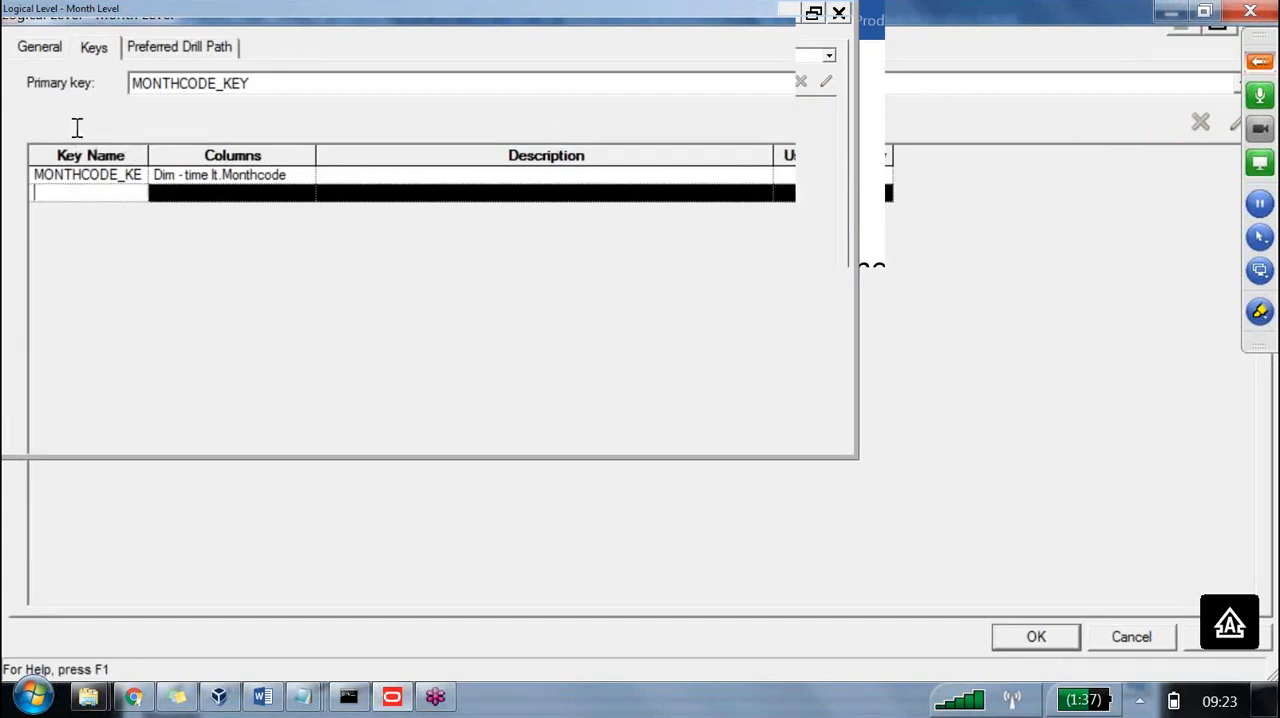
type("MONTHNAME_DIS")
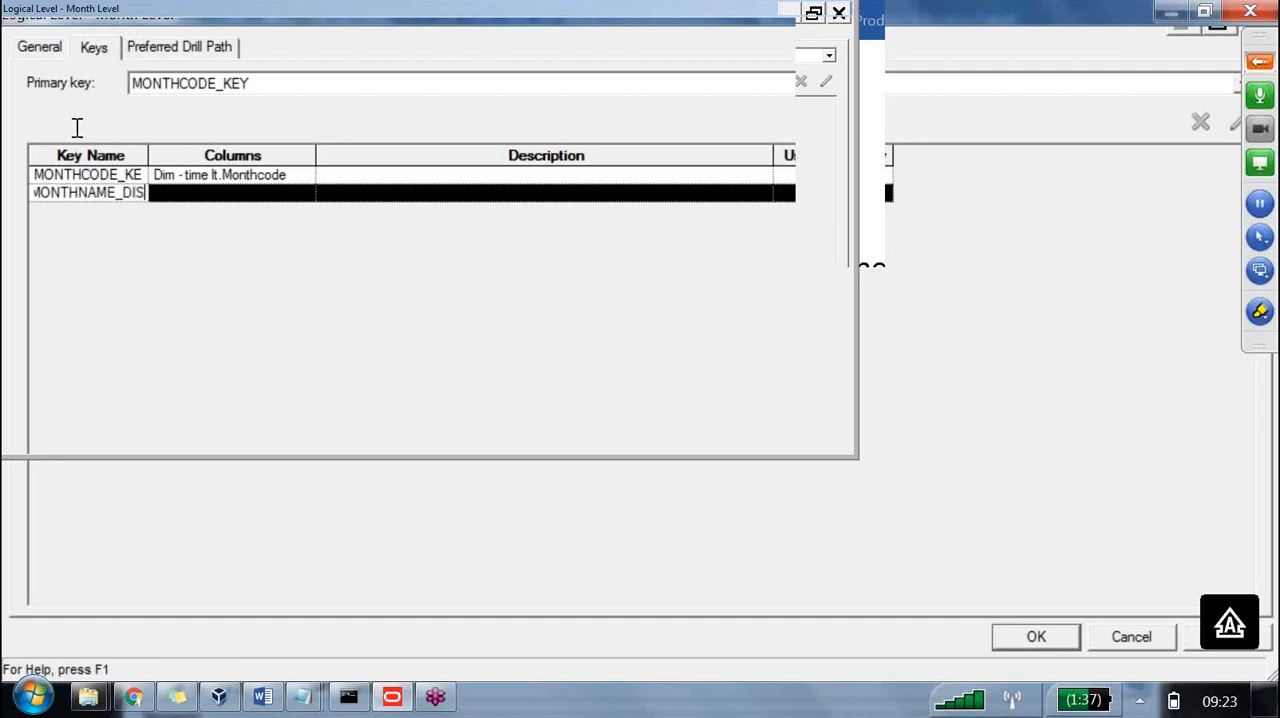
type("PLAY")
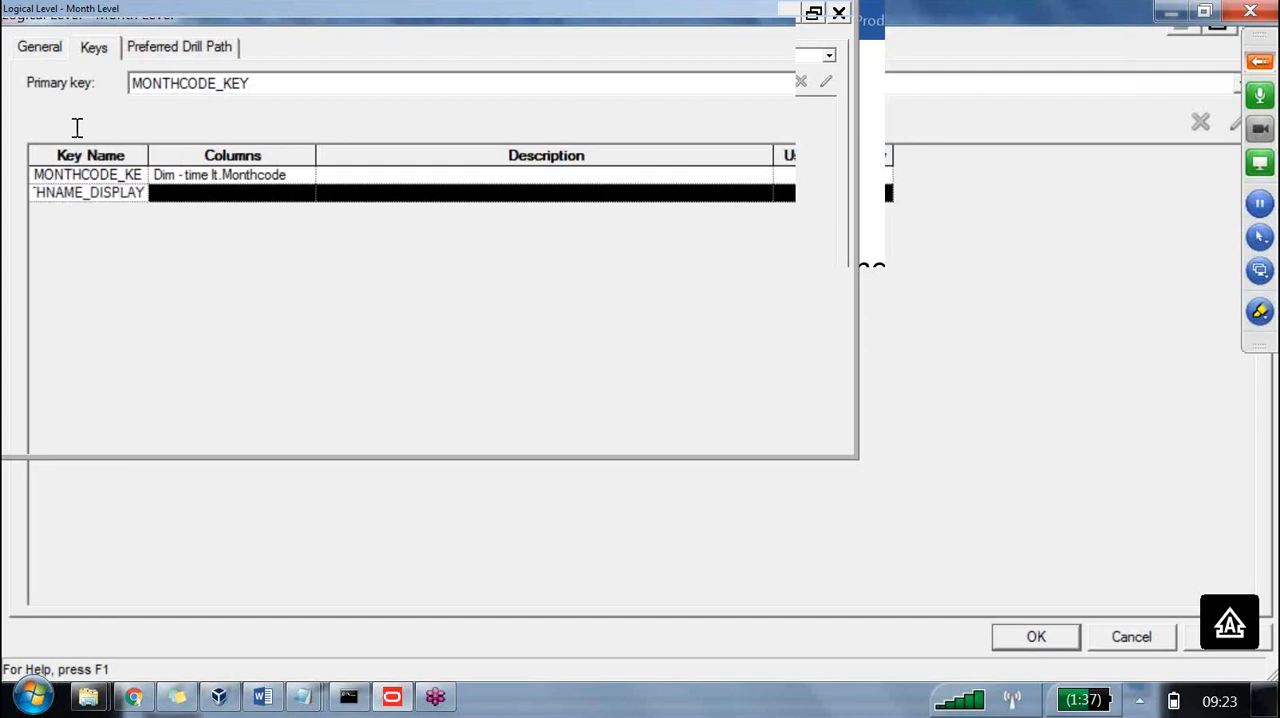
Assign the Dim - time lt.Month column to the MONTHNAME_DISPLAY key.
left_click(155, 128)
left_click(164, 129)
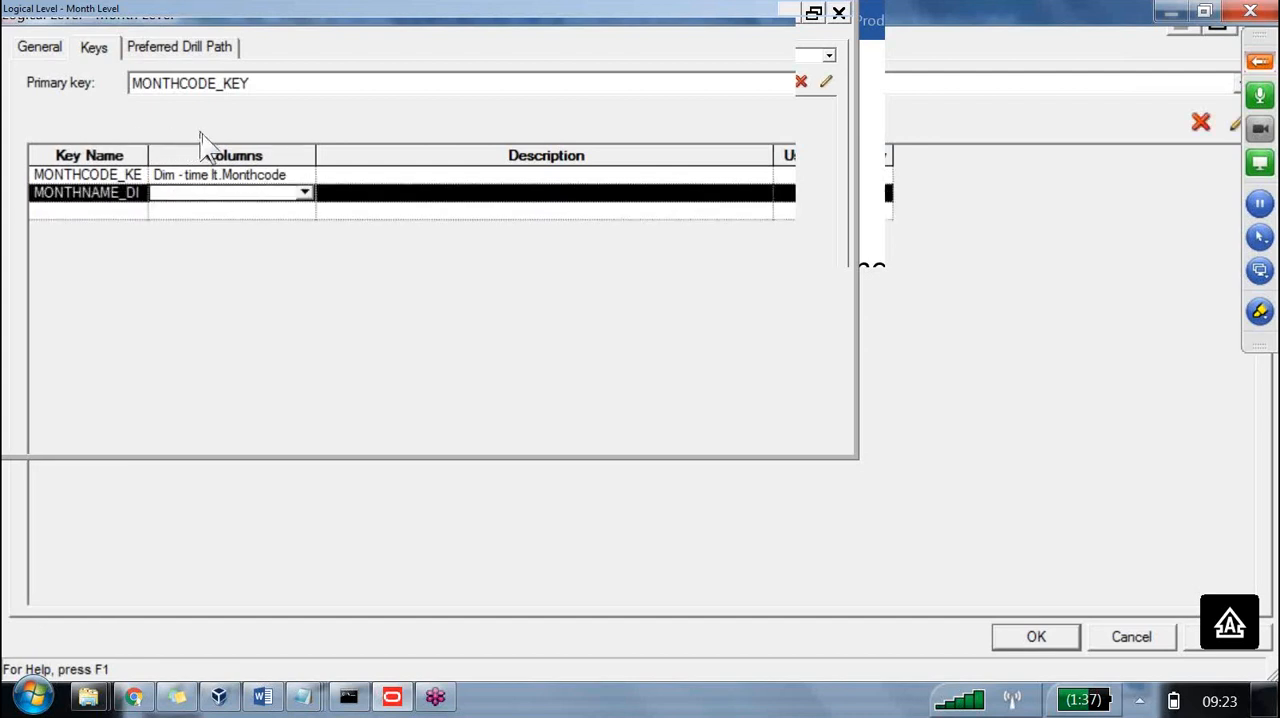
left_click(201, 130)
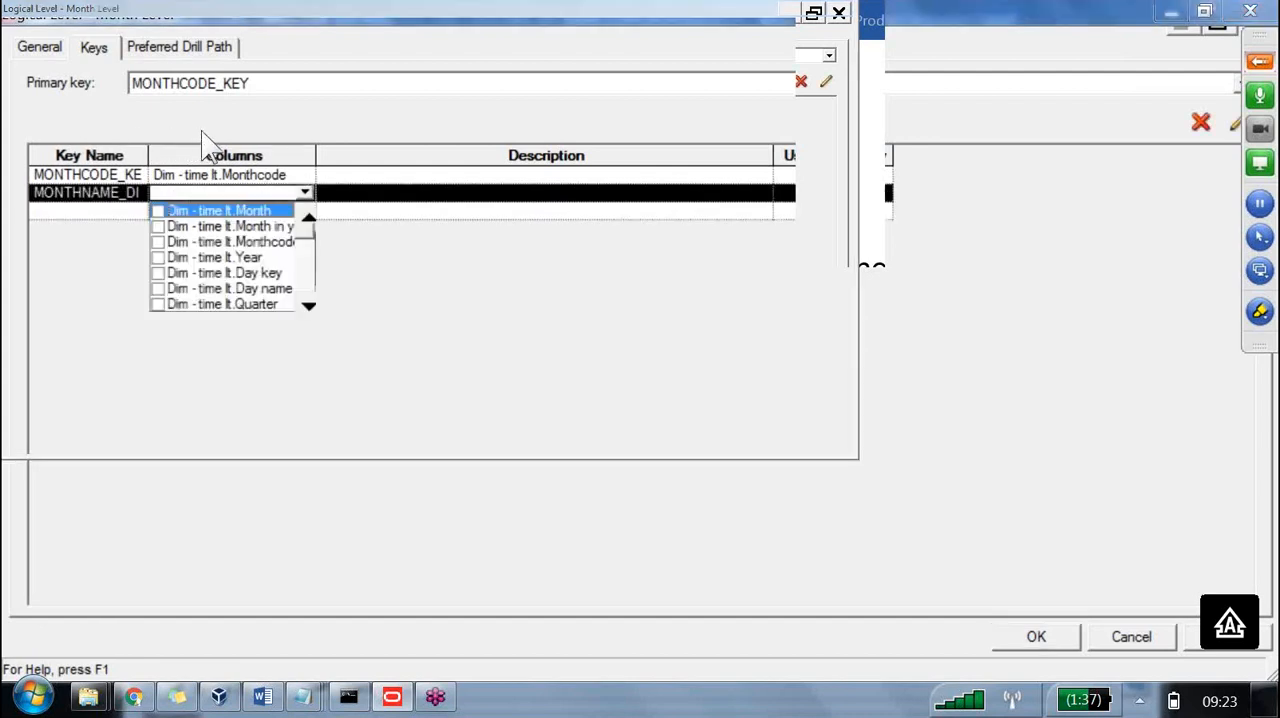
left_click(106, 140)
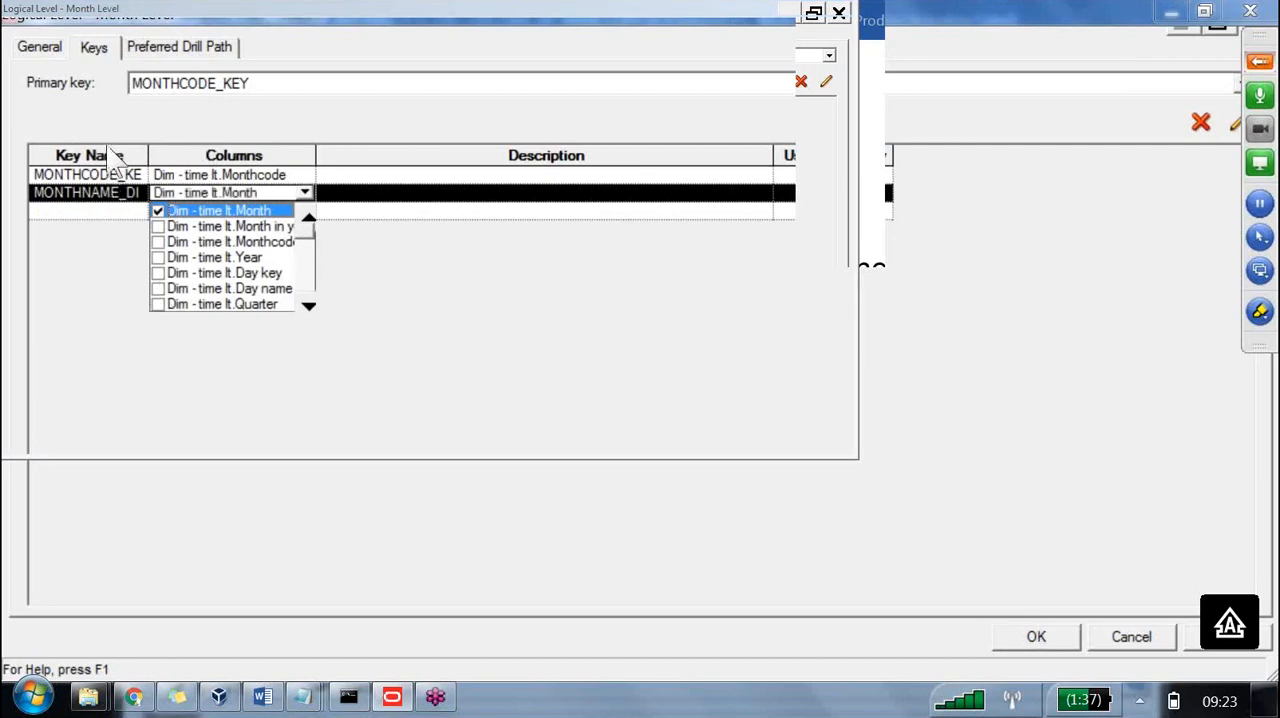
Add the Dim - time lt.Month in year column to the MONTHNAME_DISPLAY key and mark that key for display use.
left_click(107, 152)
left_click(309, 201)
left_click_drag(213, 110, 337, 109)
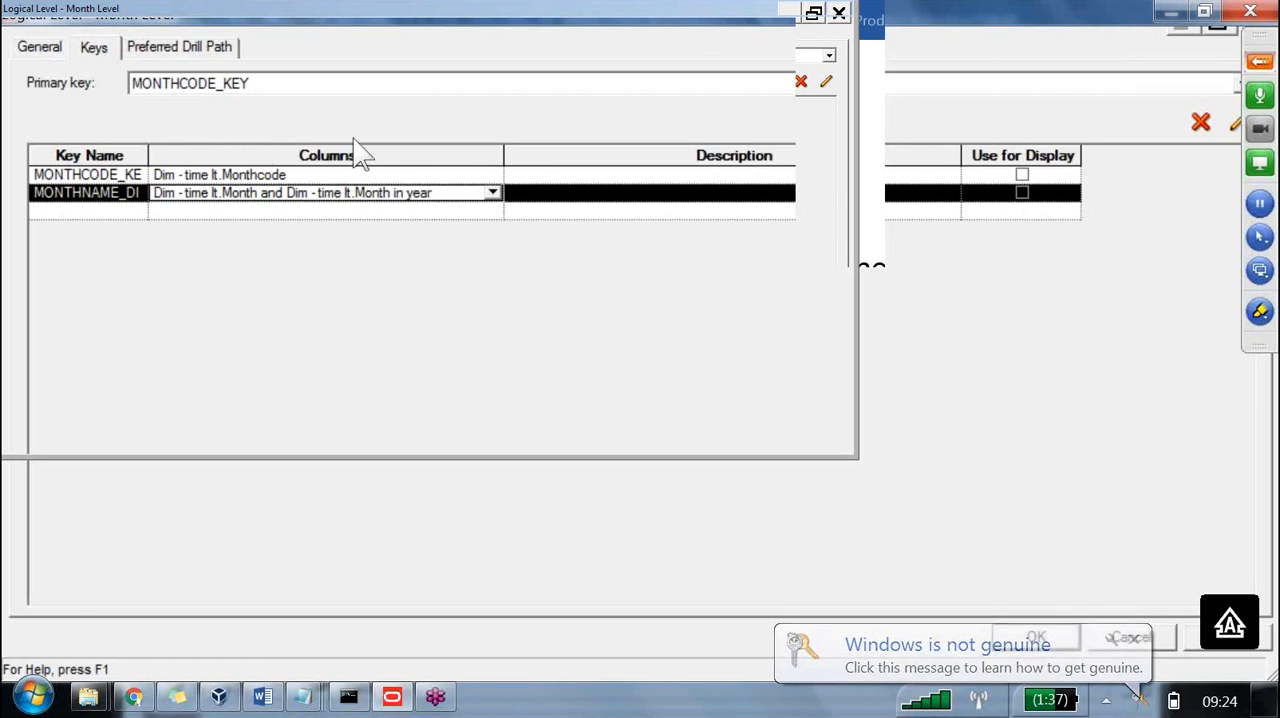
left_click(1022, 192)
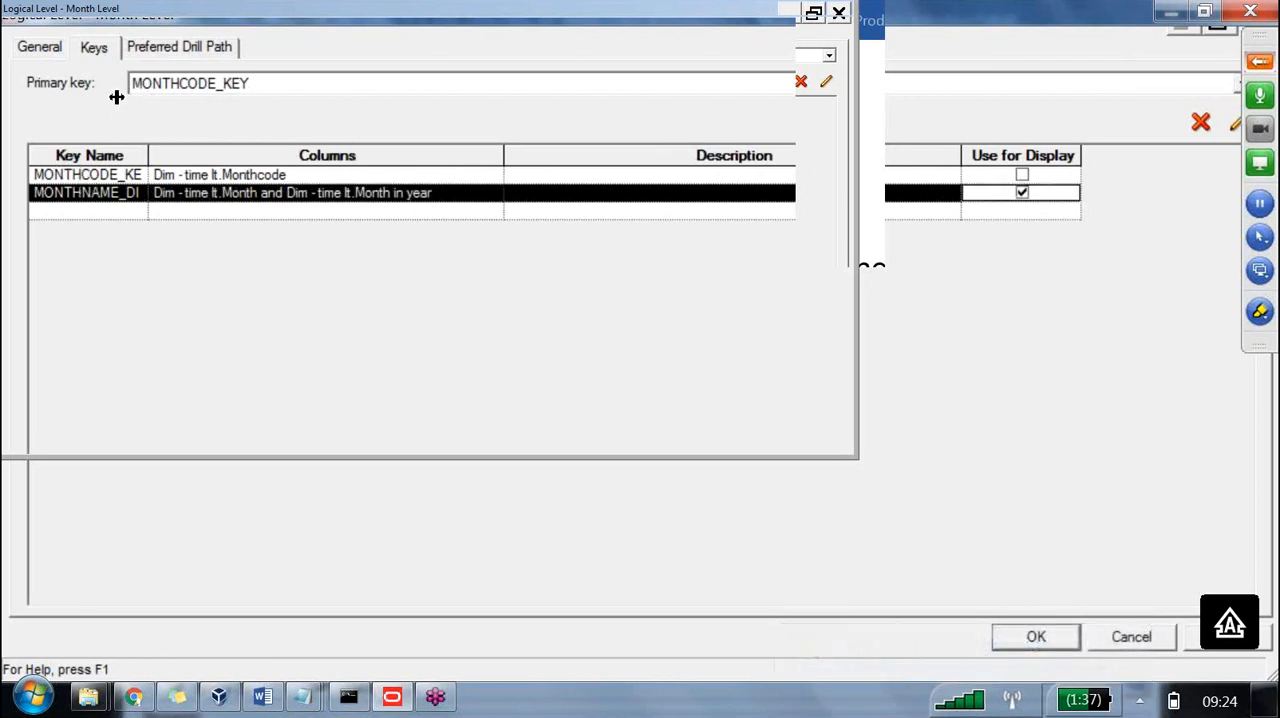
Select MONTHCODE_KEY as Month Level's primary key and apply the level's settings.
left_click(183, 83)
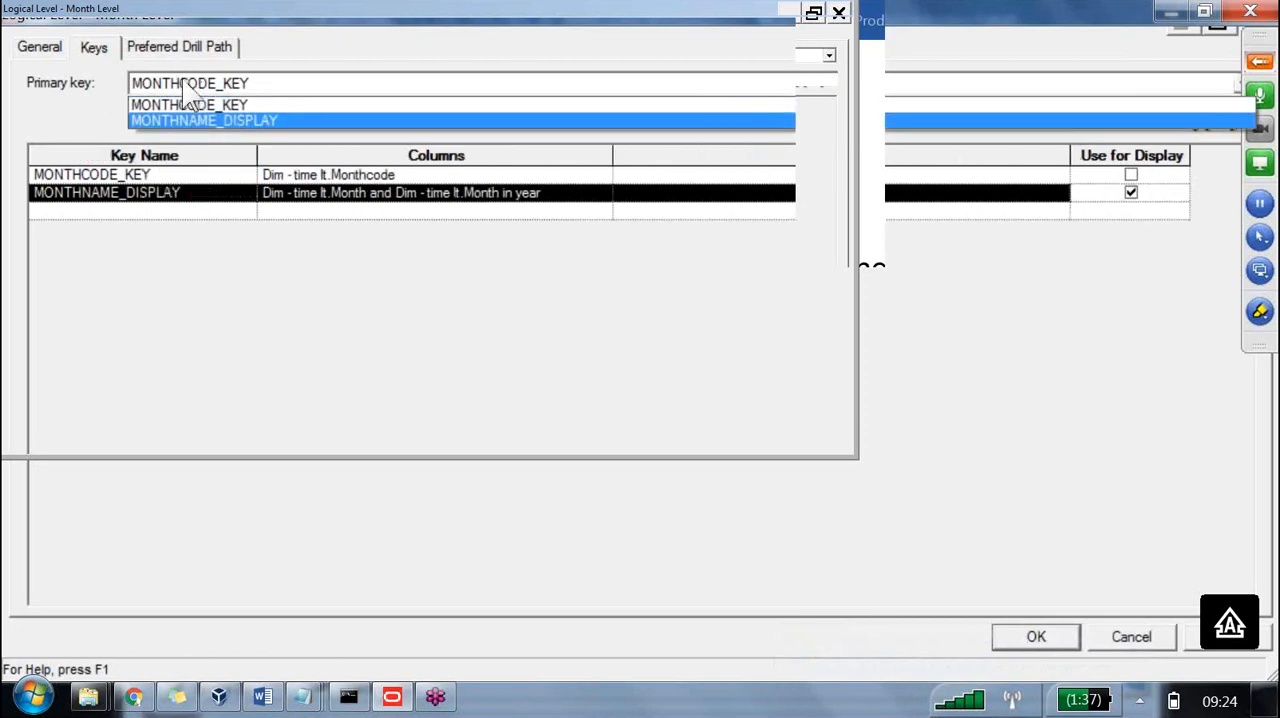
left_click(190, 104)
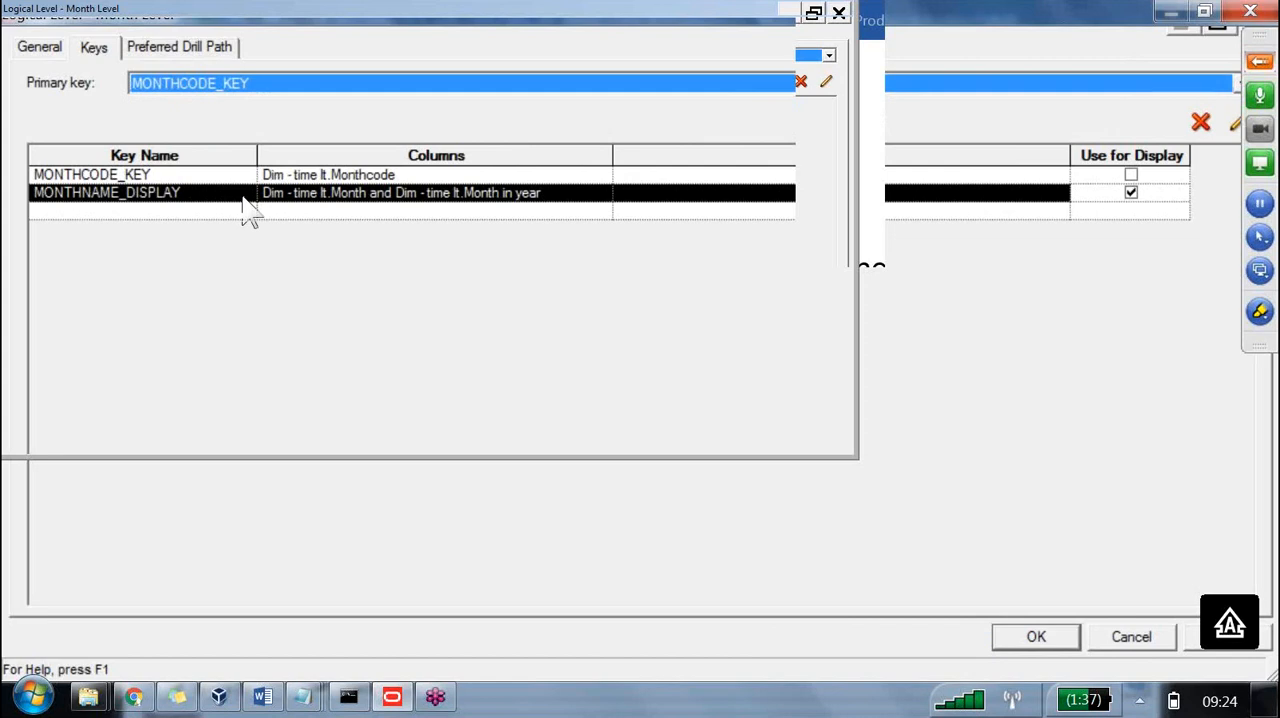
left_click(337, 175)
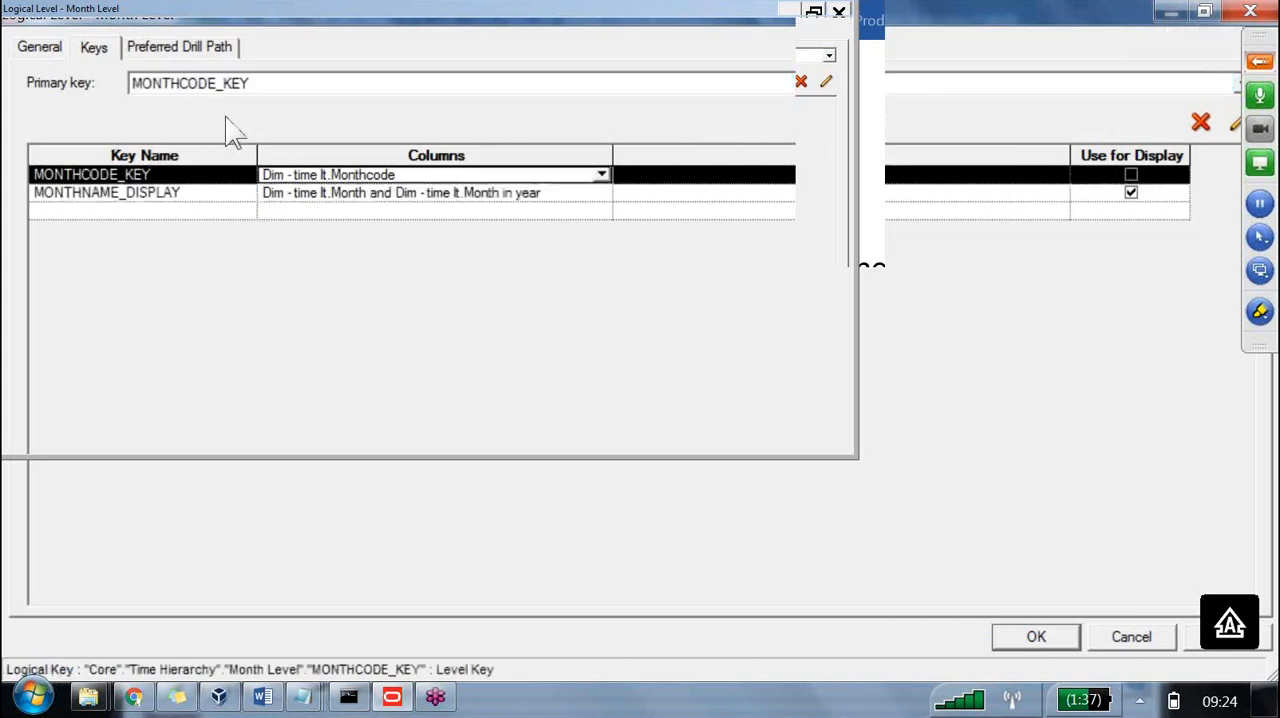
key("Down")
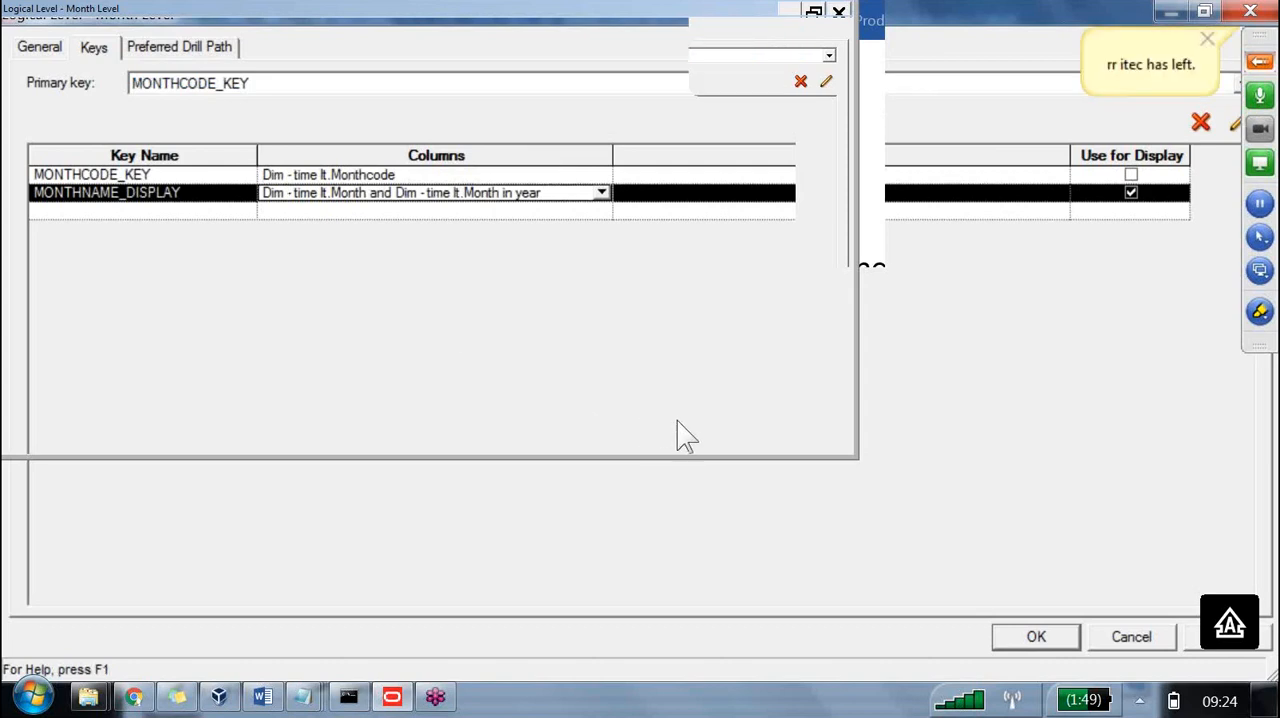
key("Return")
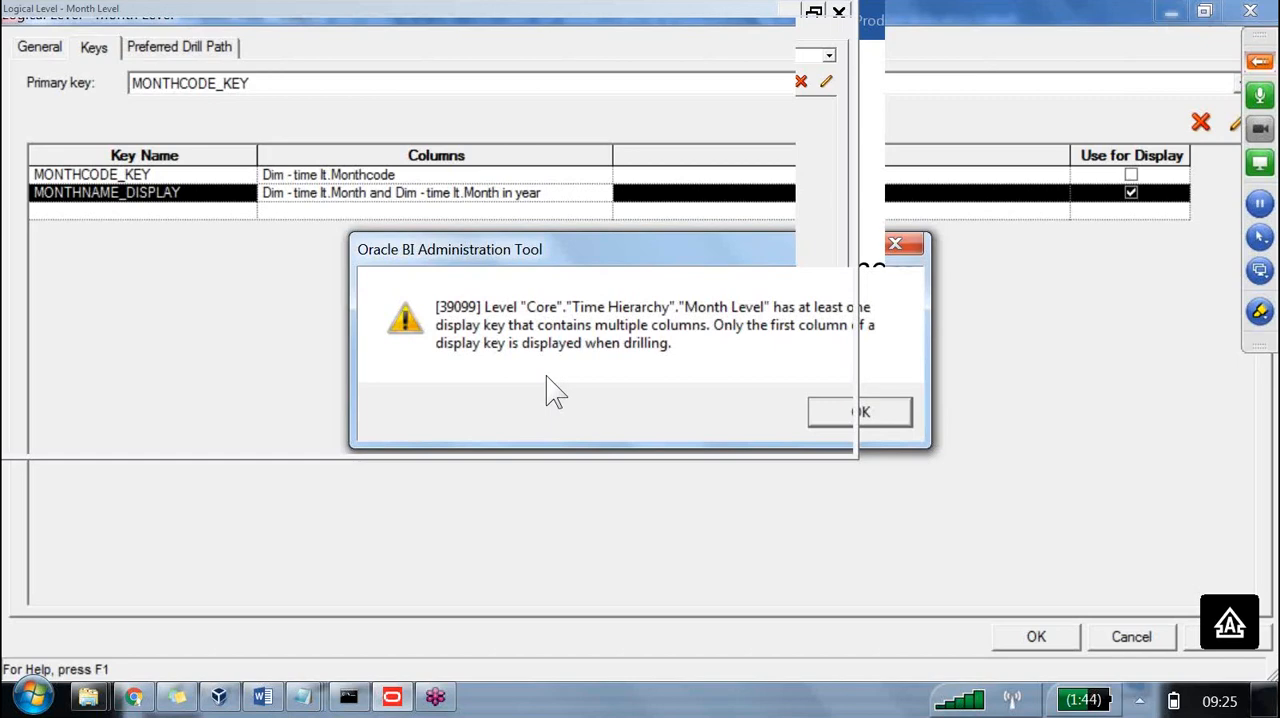
key("Return")
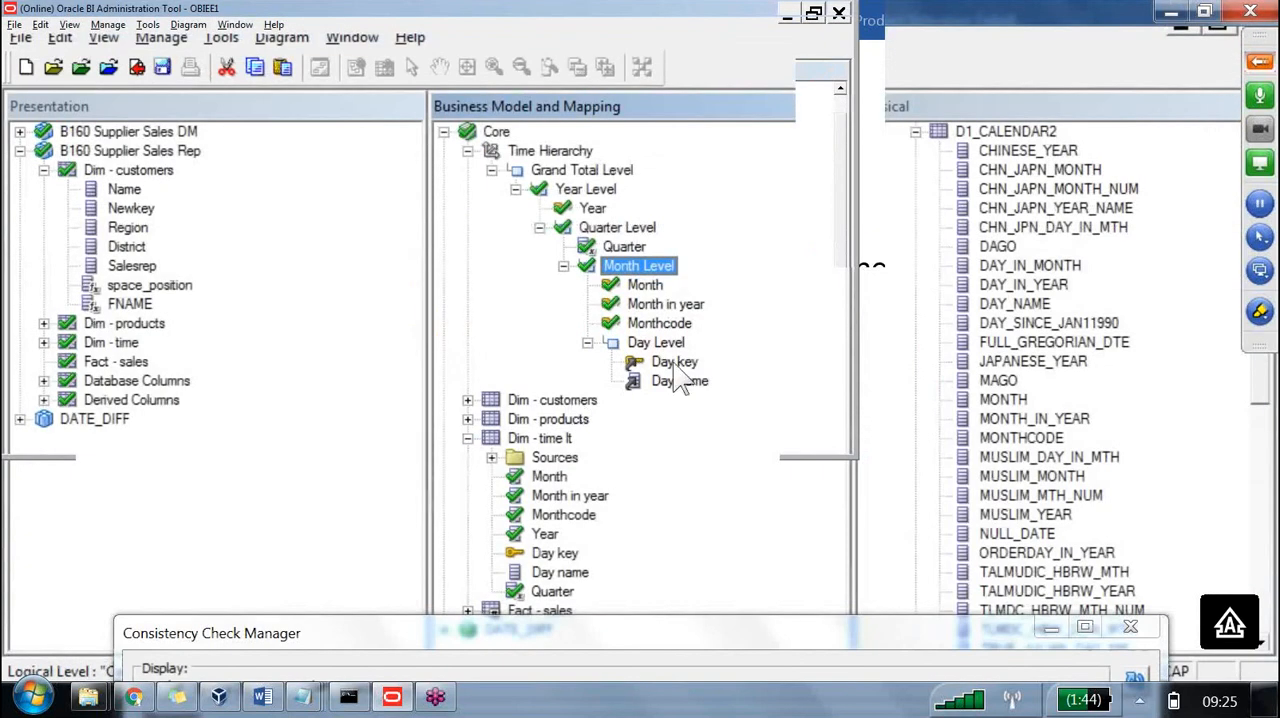
Examine the physical calendar table columns and the source mapping of Day Level's Day key column.
left_click(670, 346)
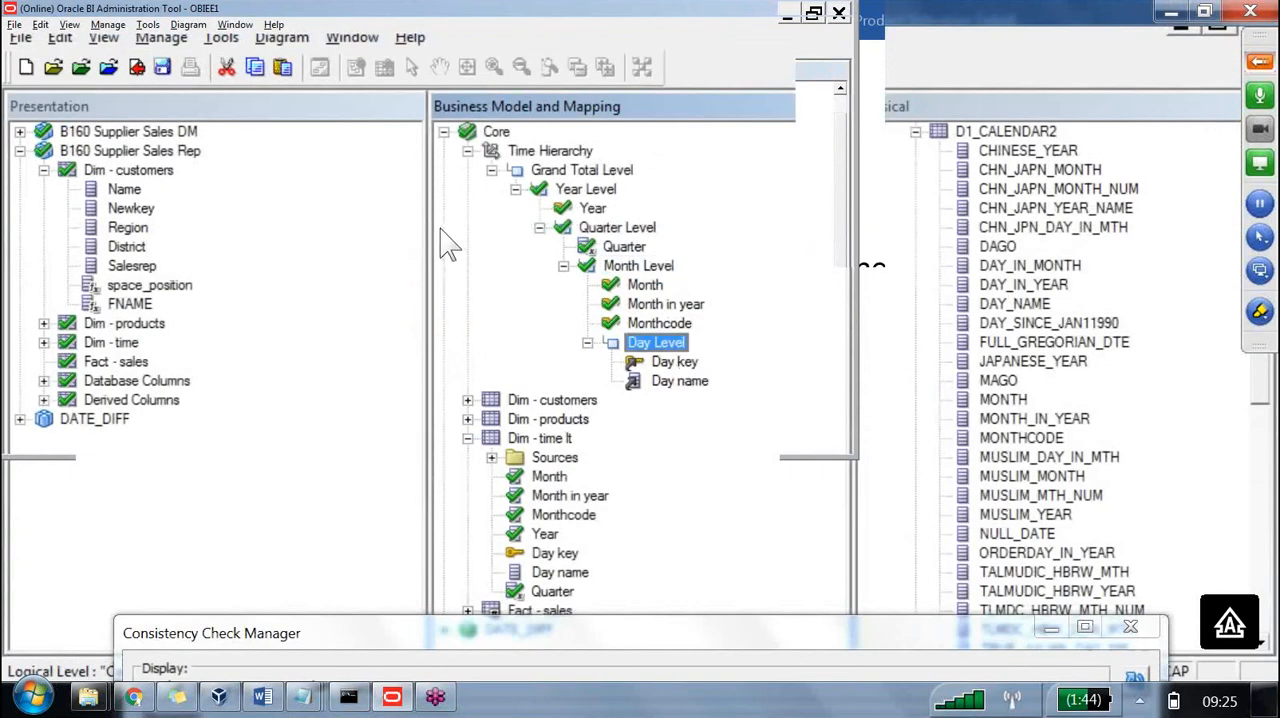
left_click(672, 364)
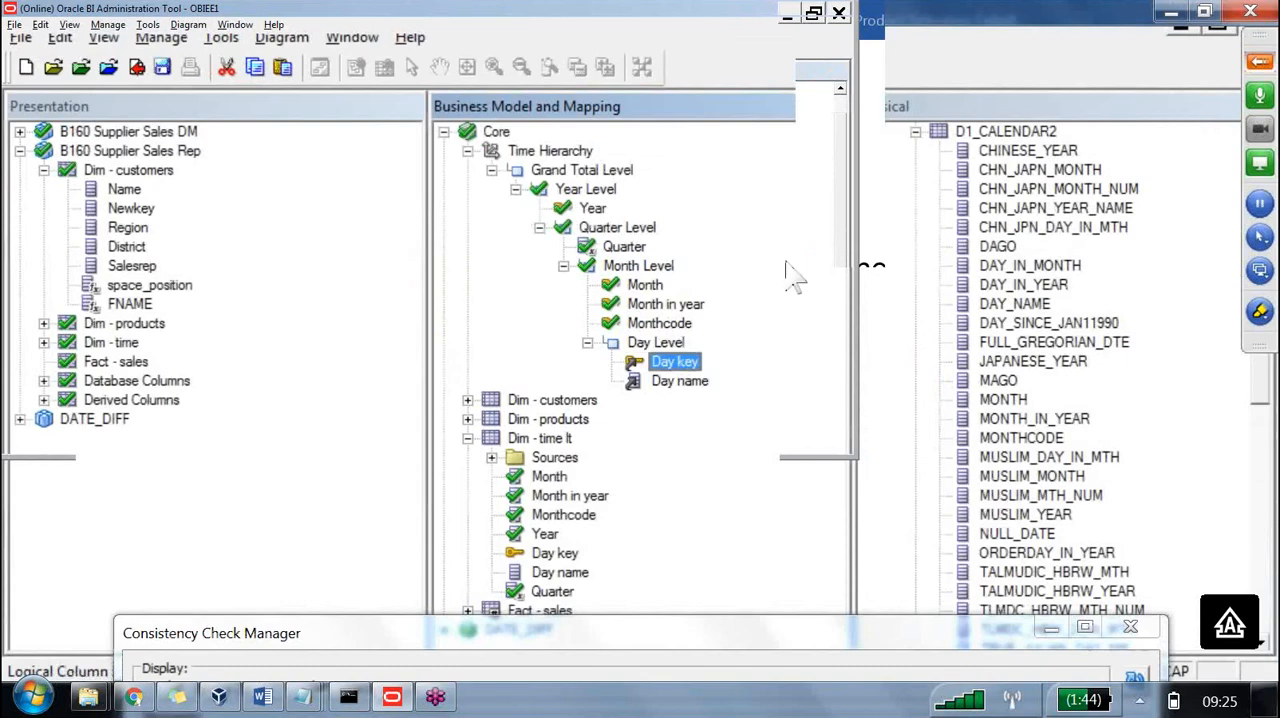
left_click(1048, 361)
scroll(1042, 472, "down", 4)
left_click(1010, 514)
scroll(1050, 530, "down", 5)
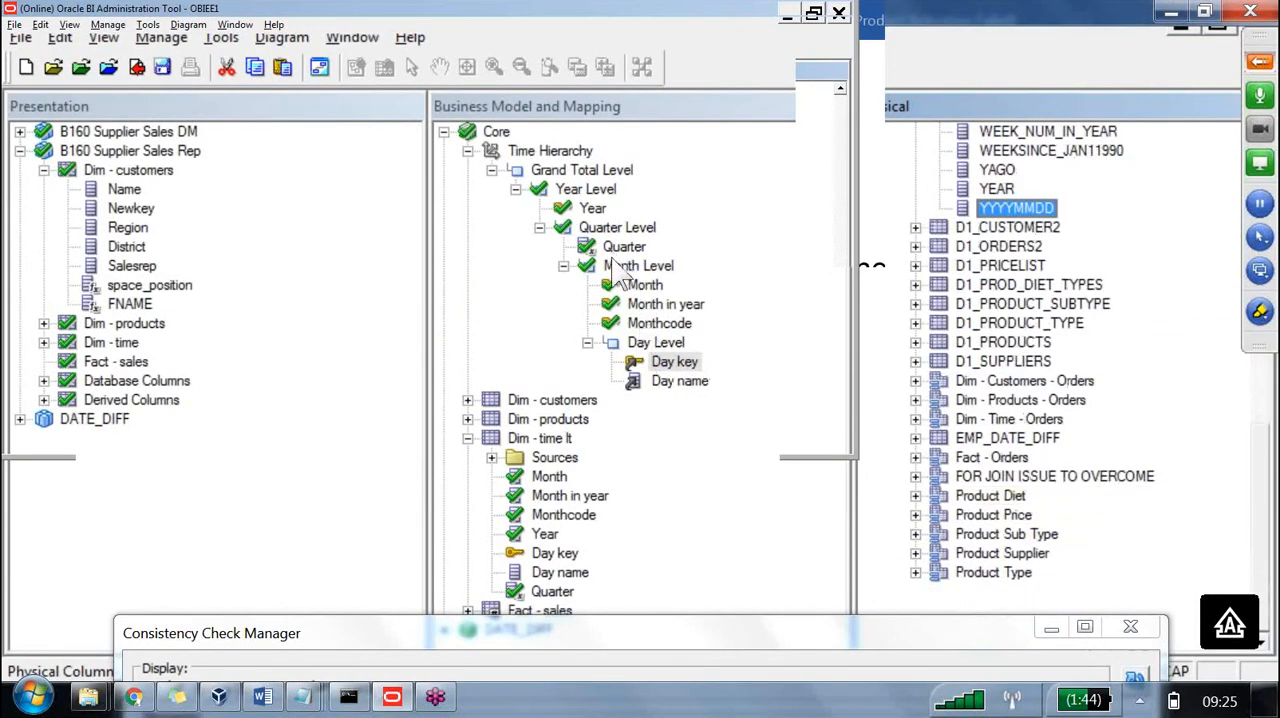
left_click(916, 419)
scroll(697, 360, "down", 4)
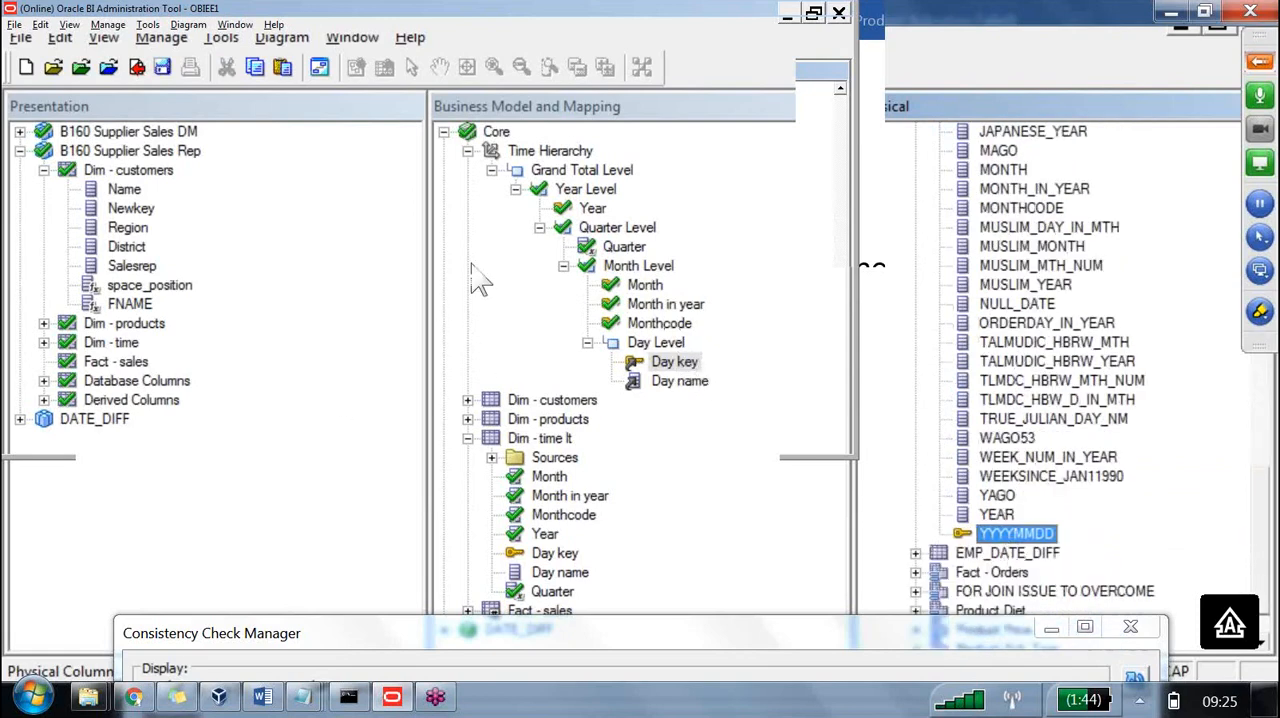
double_click(674, 361)
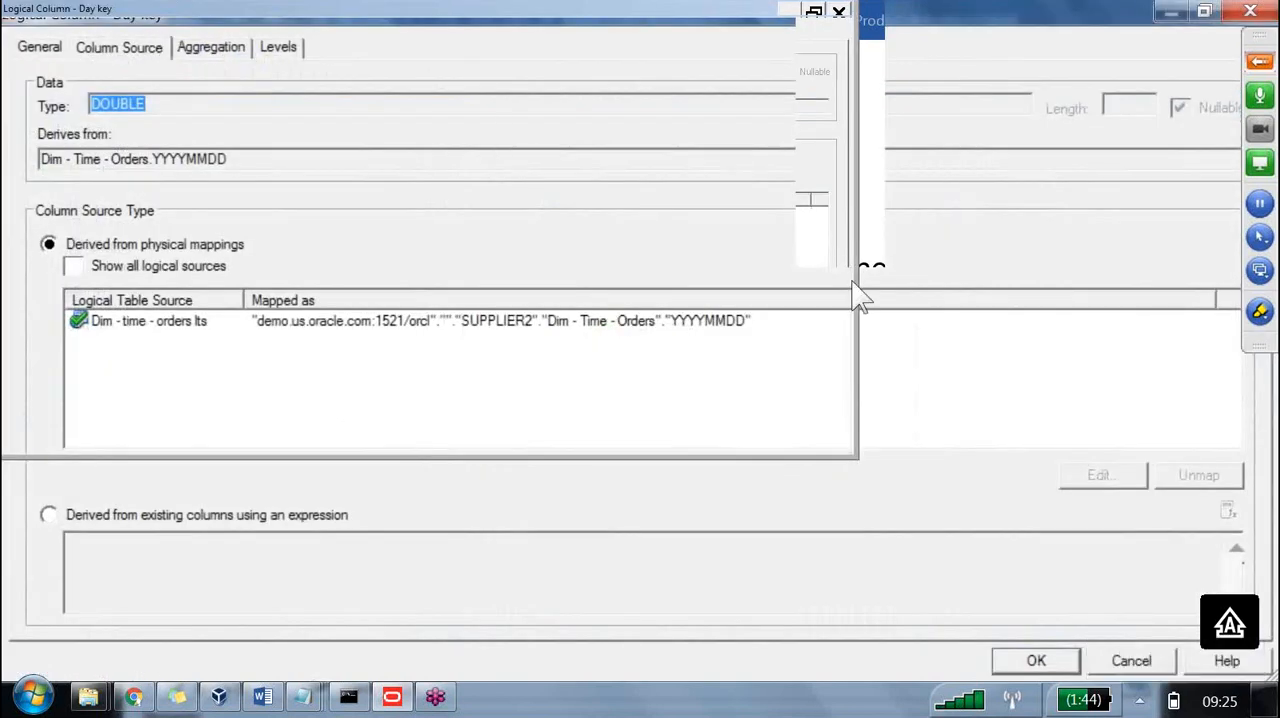
left_click(1112, 646)
Open the Day Level properties and set the number of elements at this level to 1.
key("Up")
key("Return")
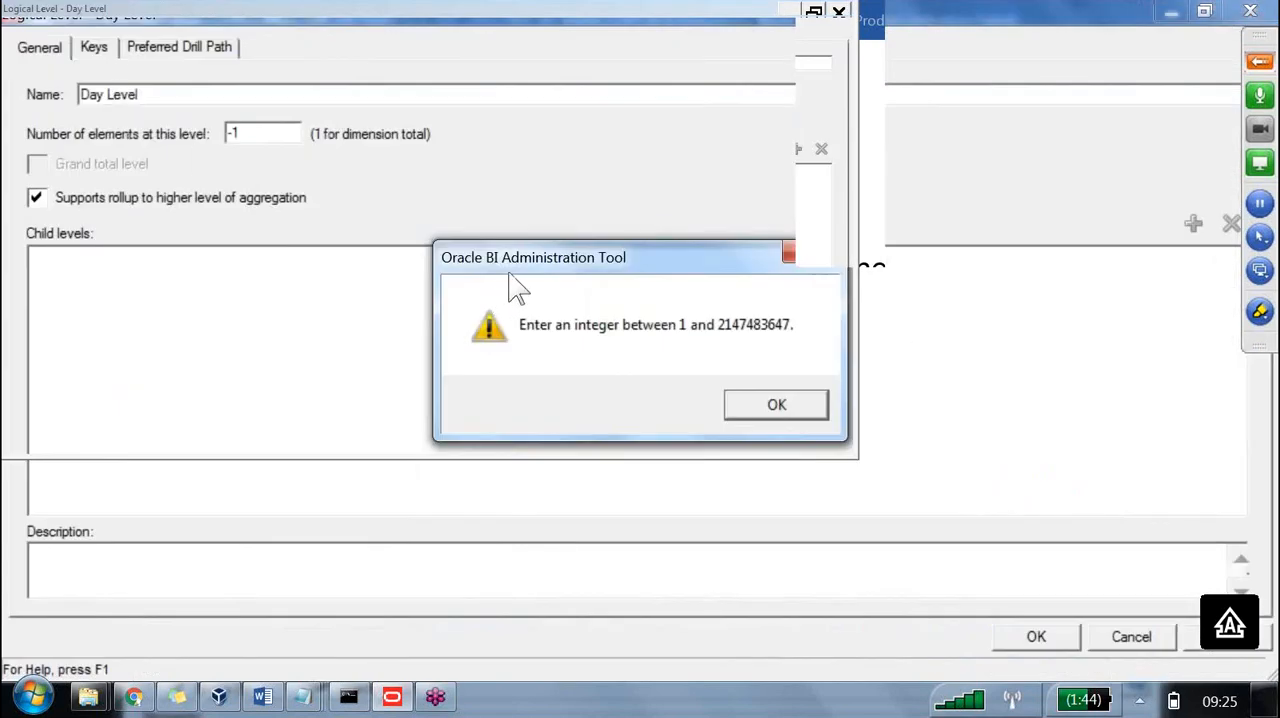
key("Return")
left_click(80, 48)
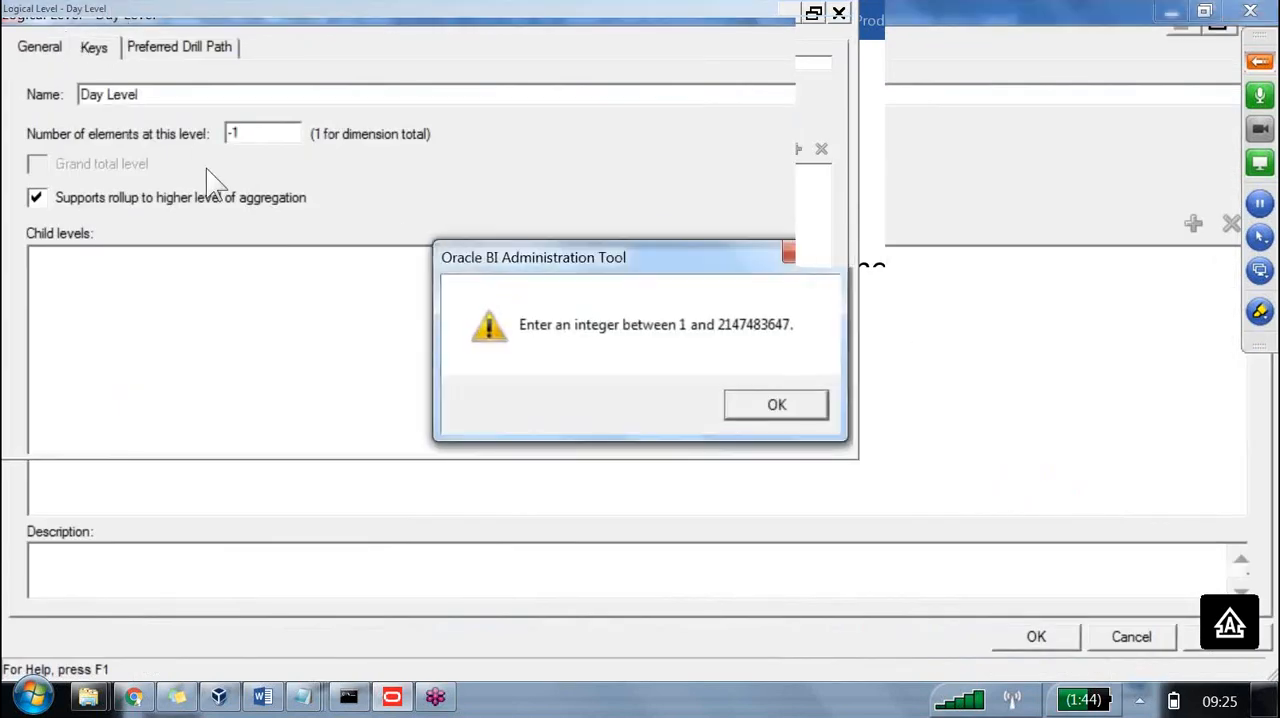
key("Return")
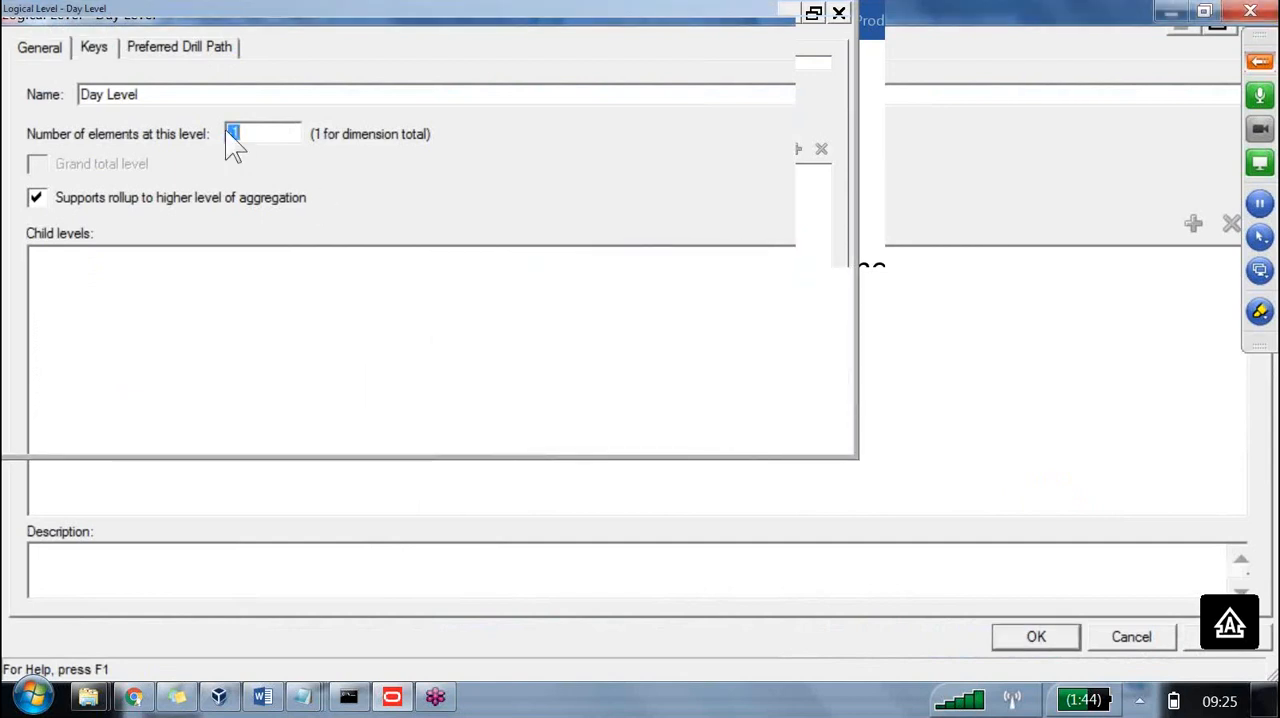
type("1")
Add a second Day Level key named DAY_NAME_DISPLAY below Dim - time lt Detail_Key.
left_click(80, 48)
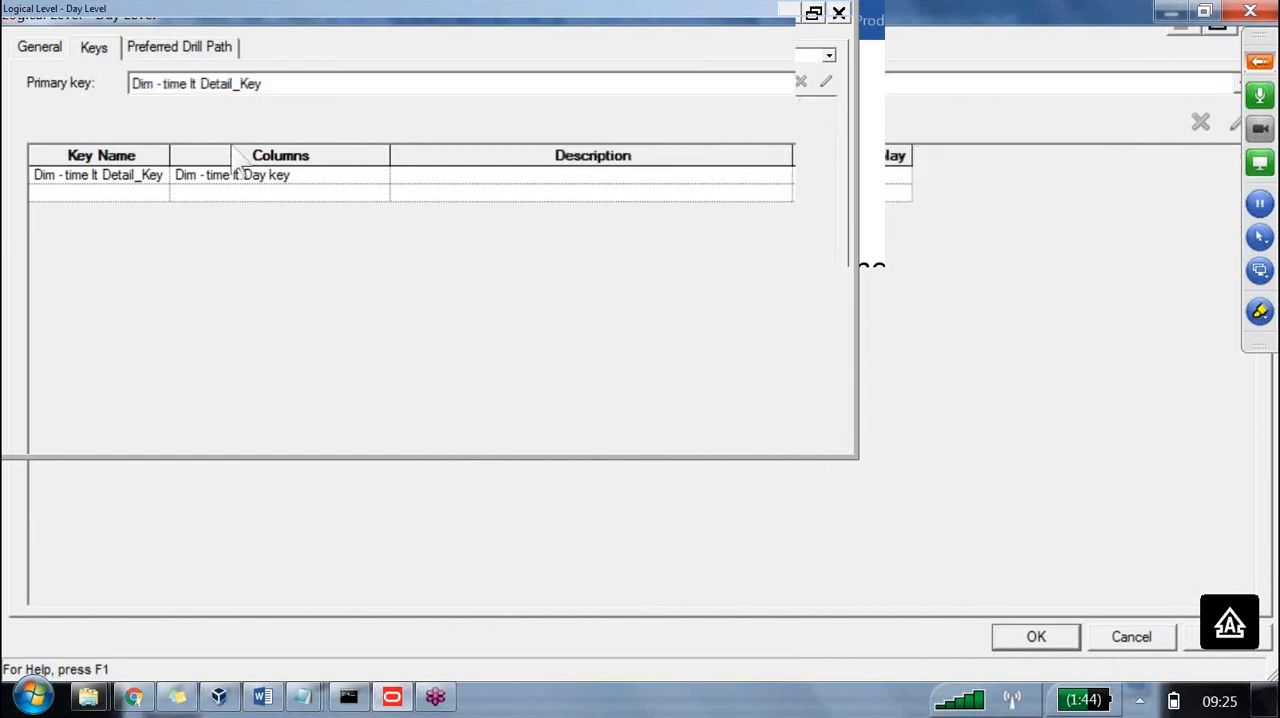
left_click(866, 180)
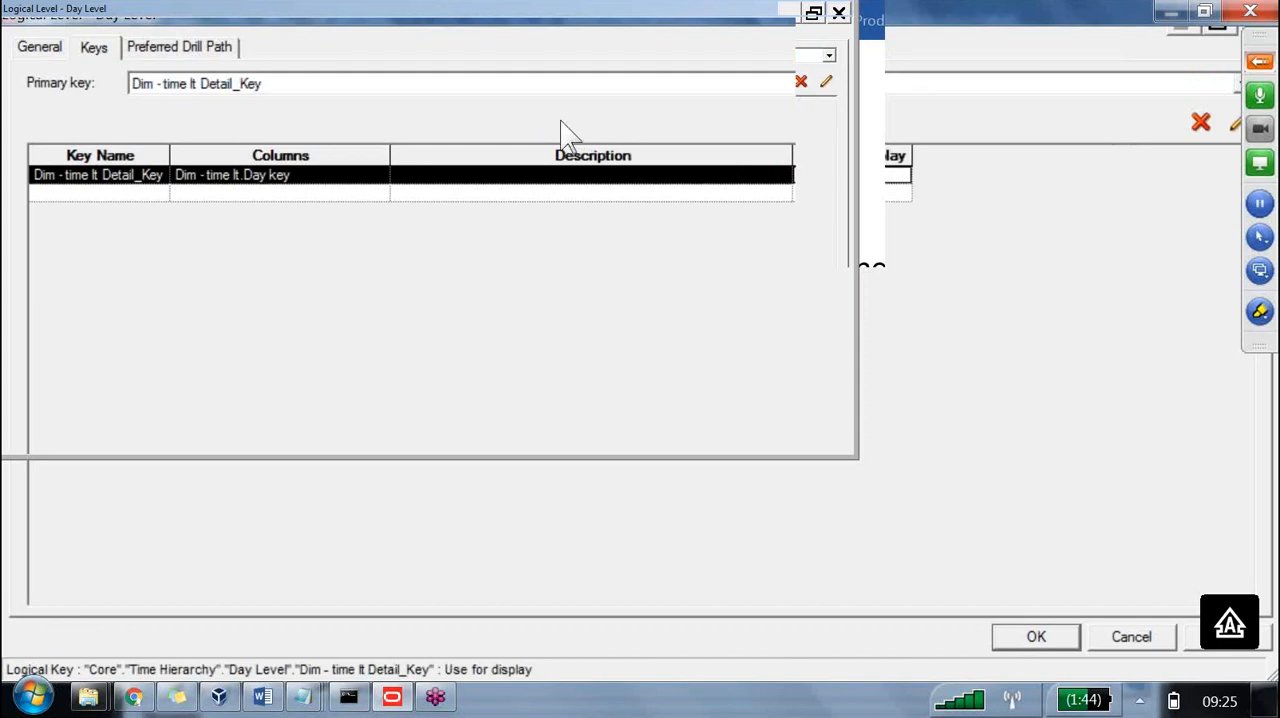
left_click(141, 193)
type("D")
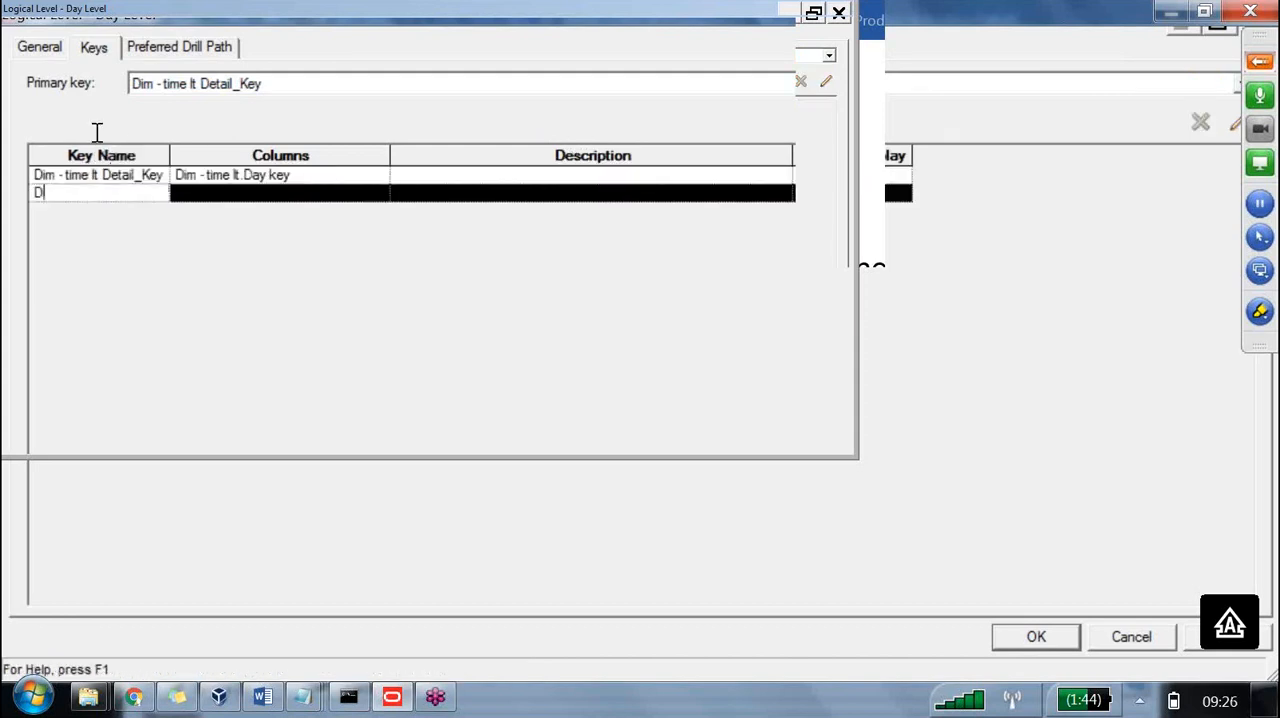
type("AY_NAME_DISPLAY")
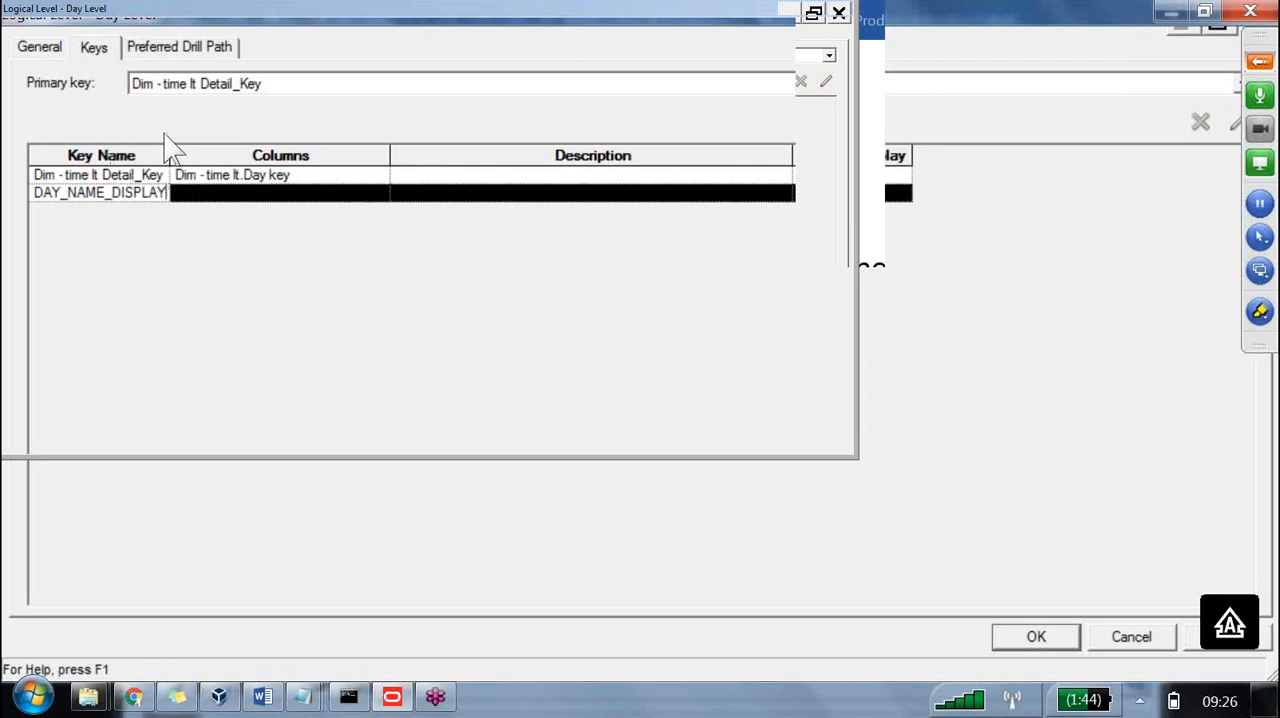
key("Tab")
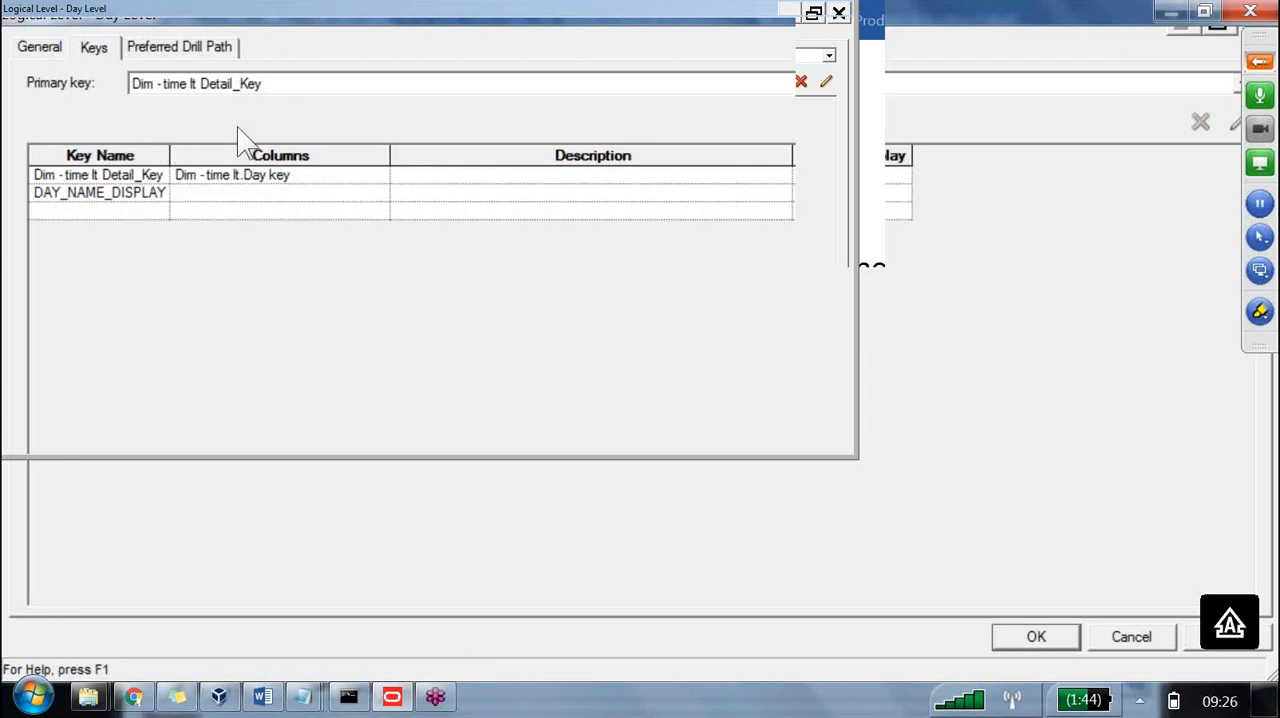
Assign the Dim - time lt.Day name column to the DAY_NAME_DISPLAY key and apply Day Level's settings.
left_click(380, 193)
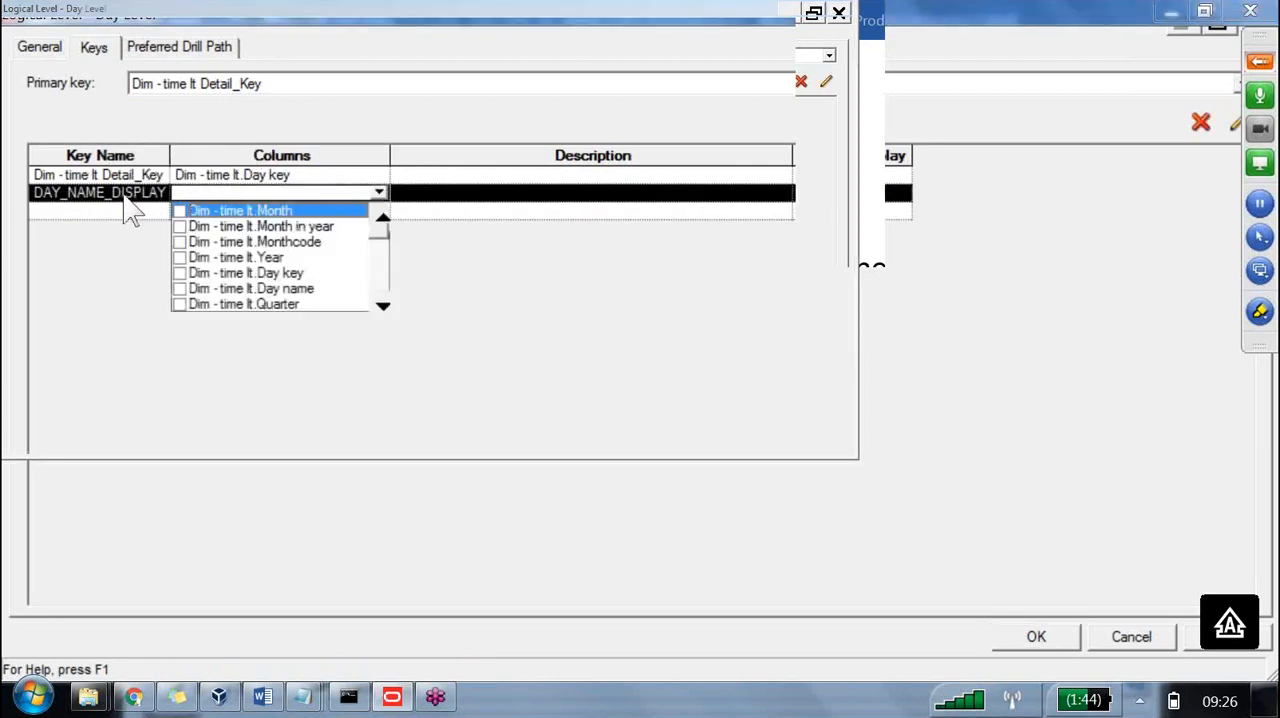
left_click(180, 289)
left_click(569, 133)
key("Tab")
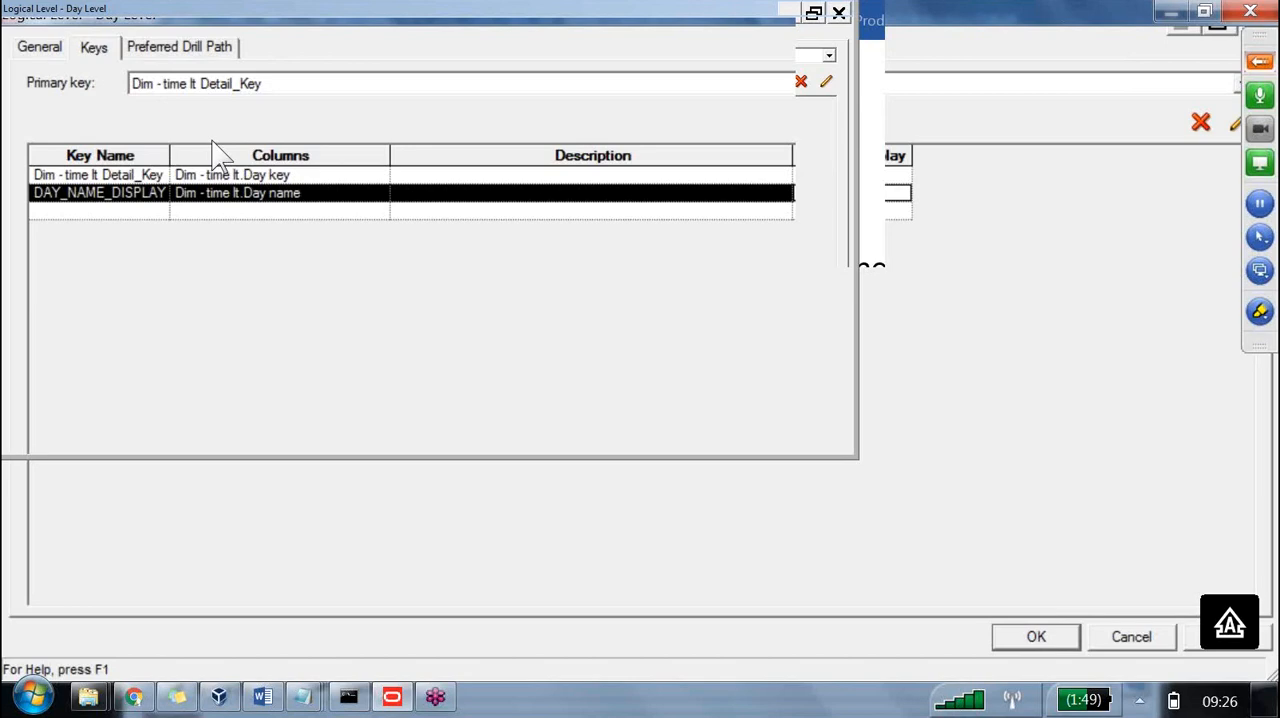
key("Return")
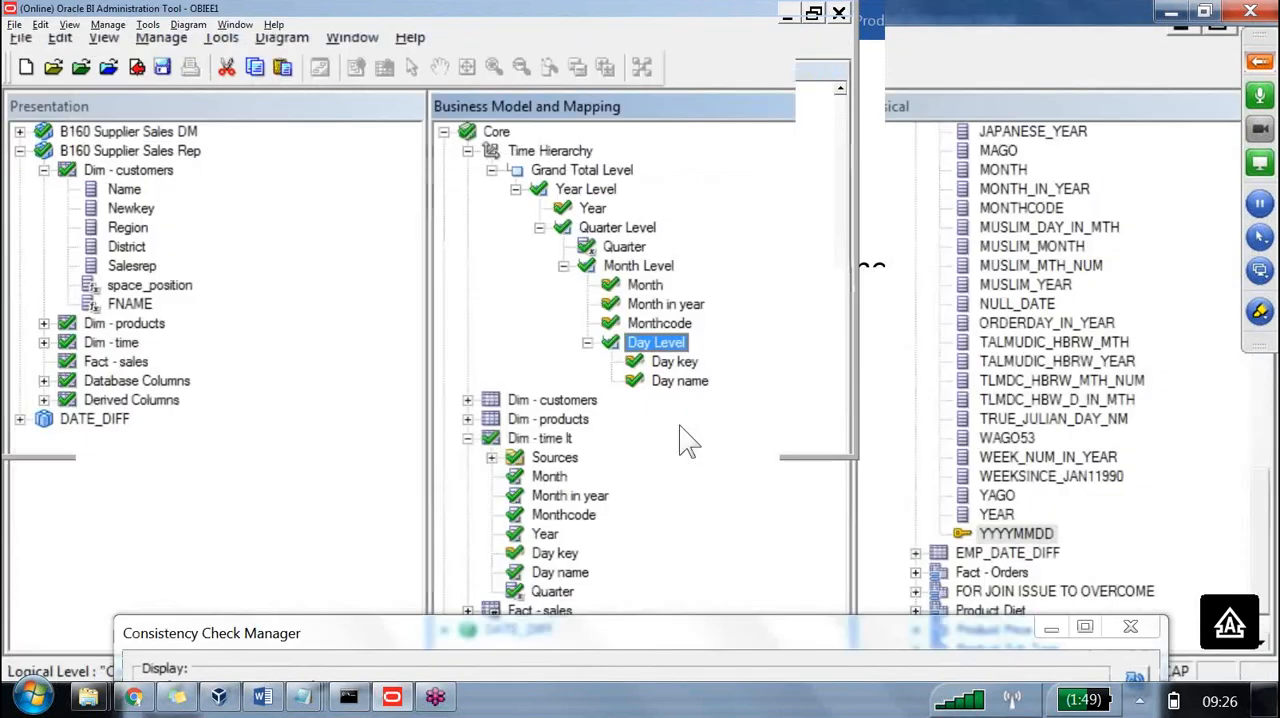
Check in the hierarchy changes with a global consistency check and review the reported messages.
left_click(139, 67)
key("Return")
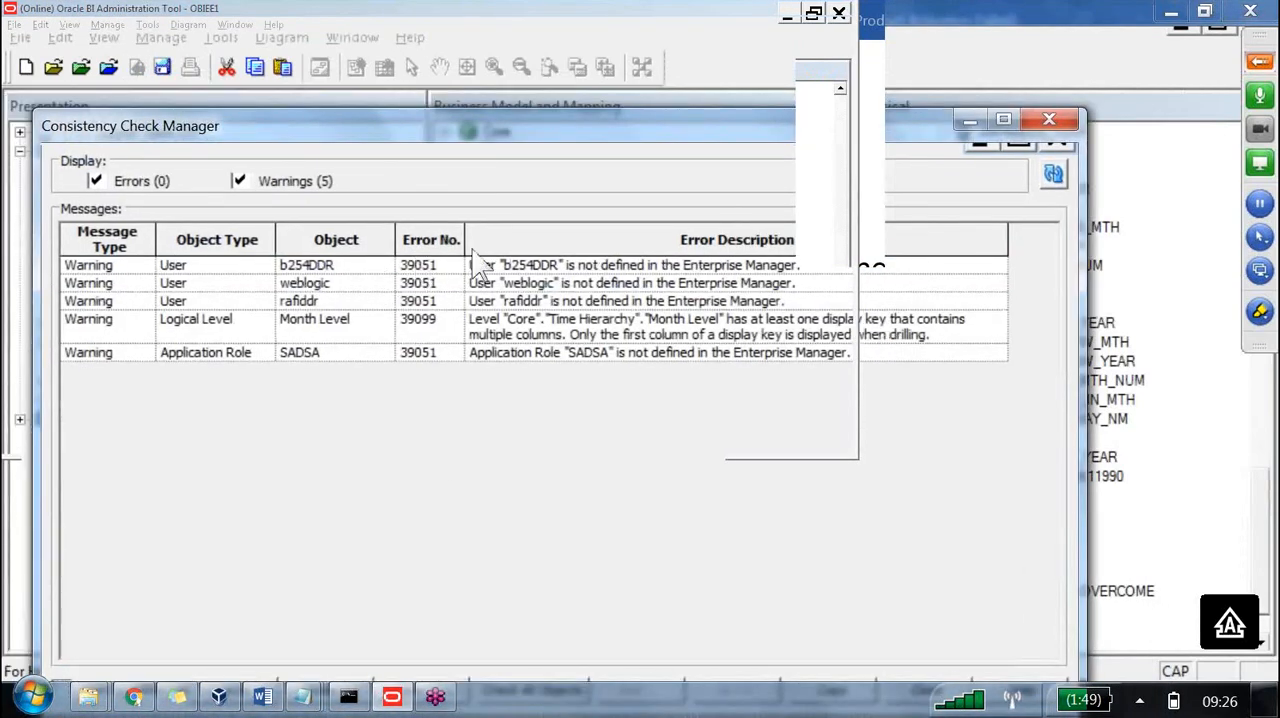
left_click_drag(452, 124, 487, 14)
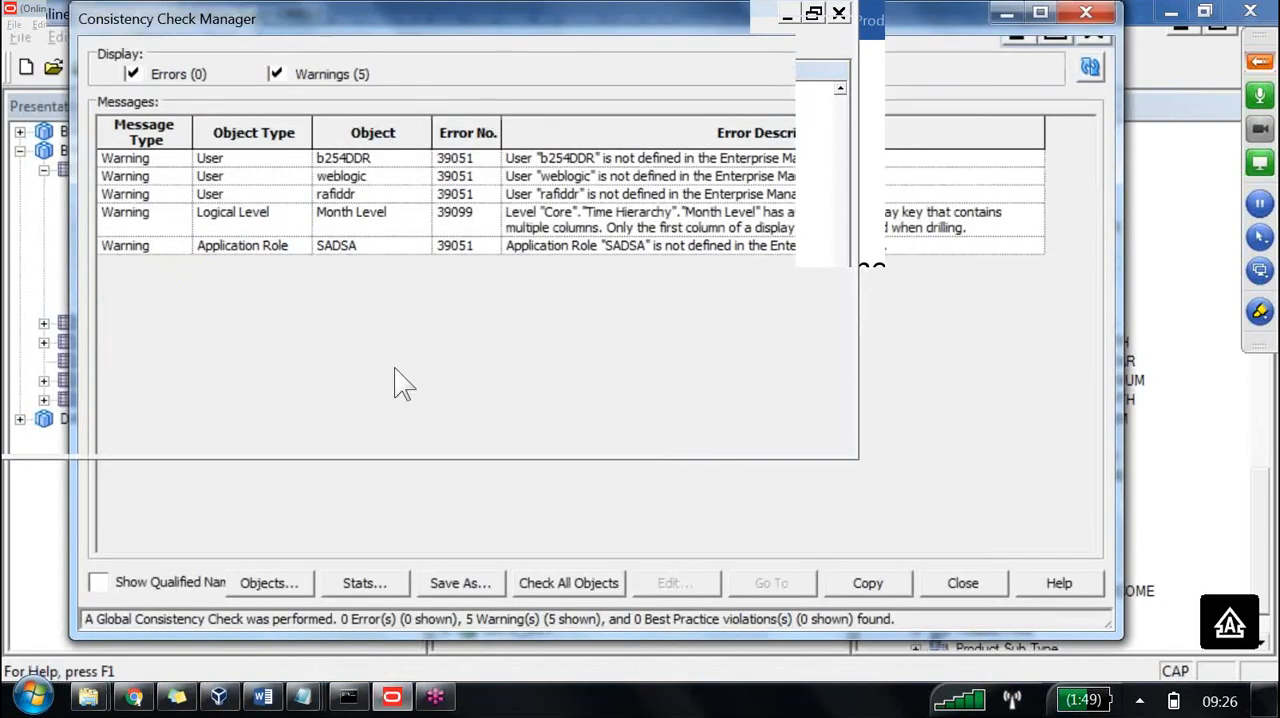
left_click(294, 214)
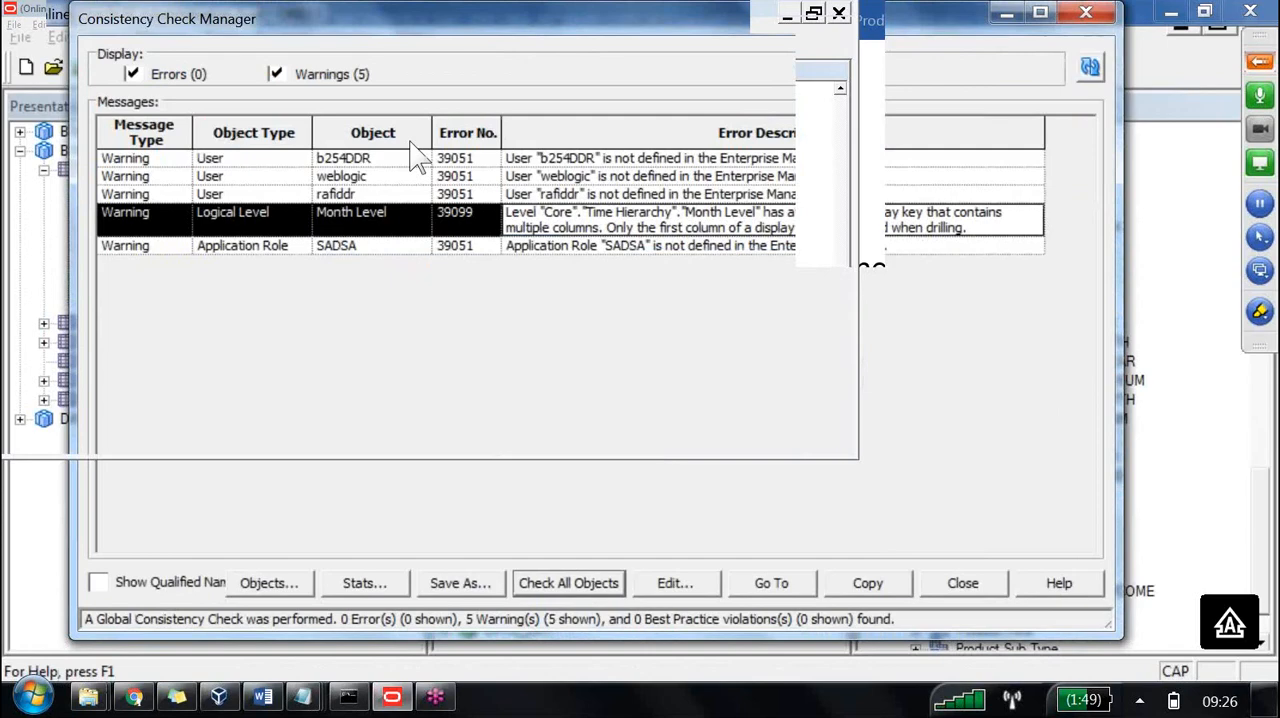
key("Escape")
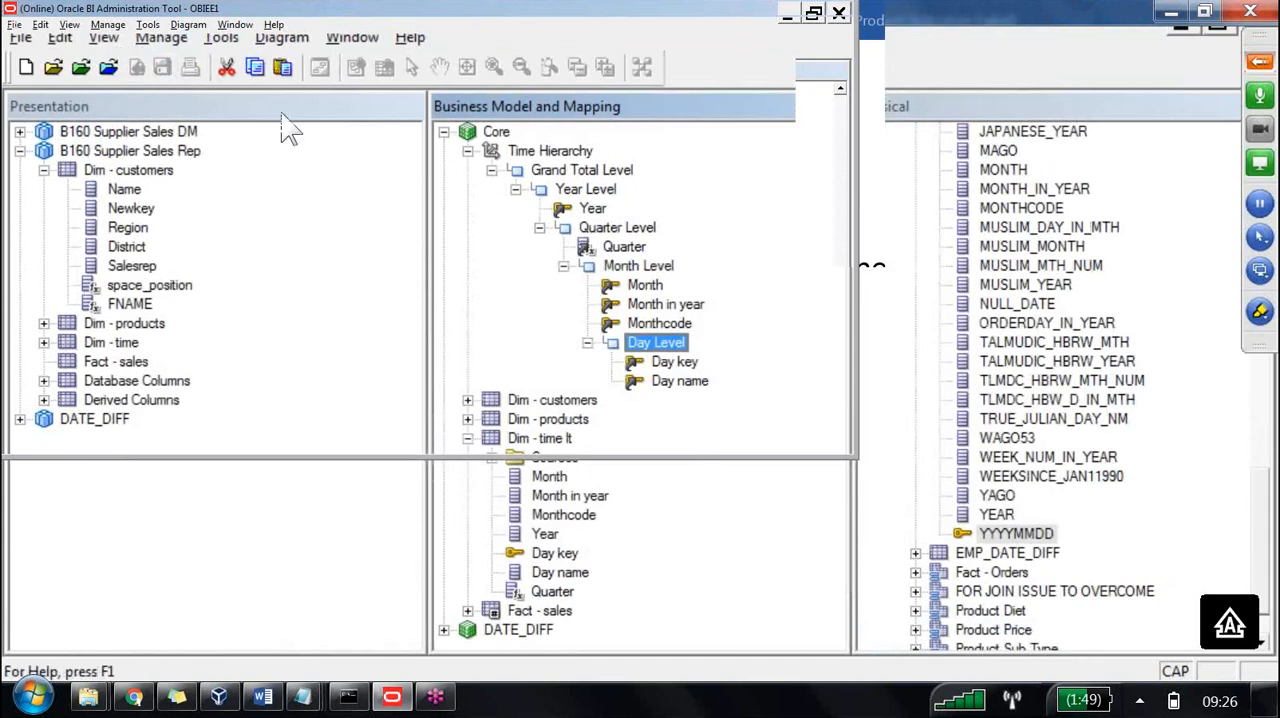
Add the logical Quarter column from Dim - time lt to the Dim - time presentation table of B160 Supplier Sales Rep.
left_click(556, 591)
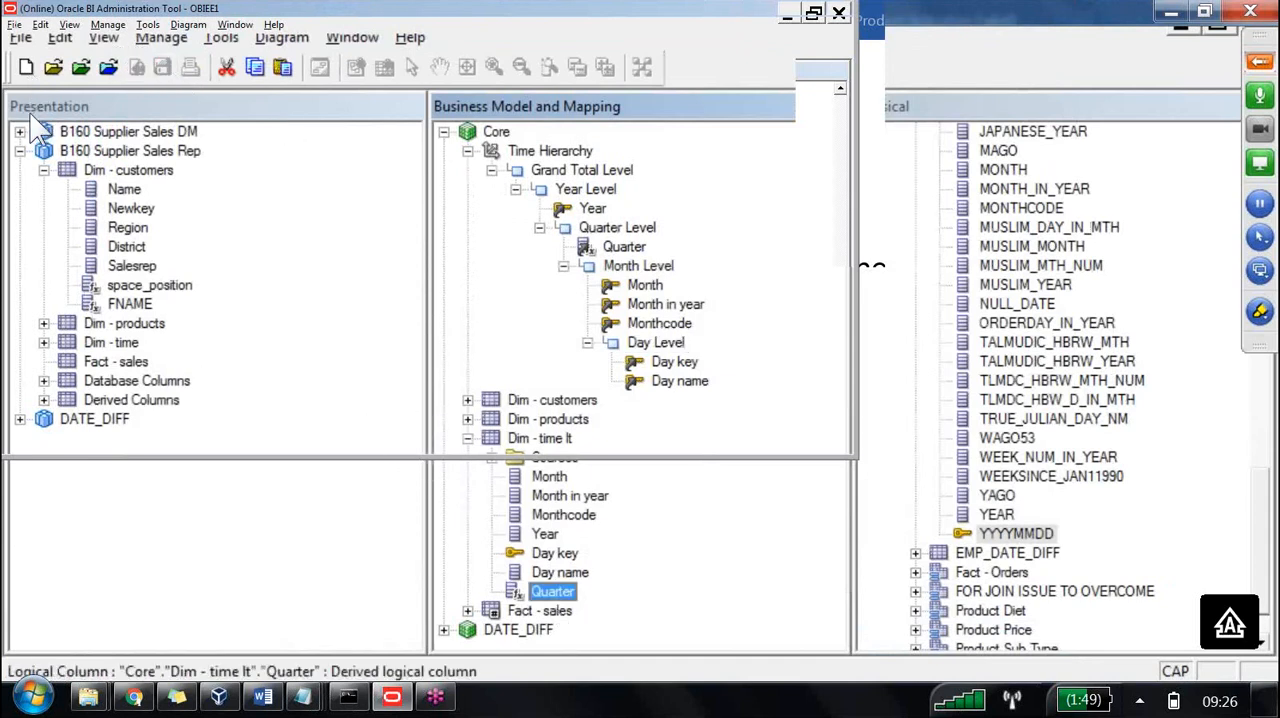
left_click(44, 170)
left_click(44, 208)
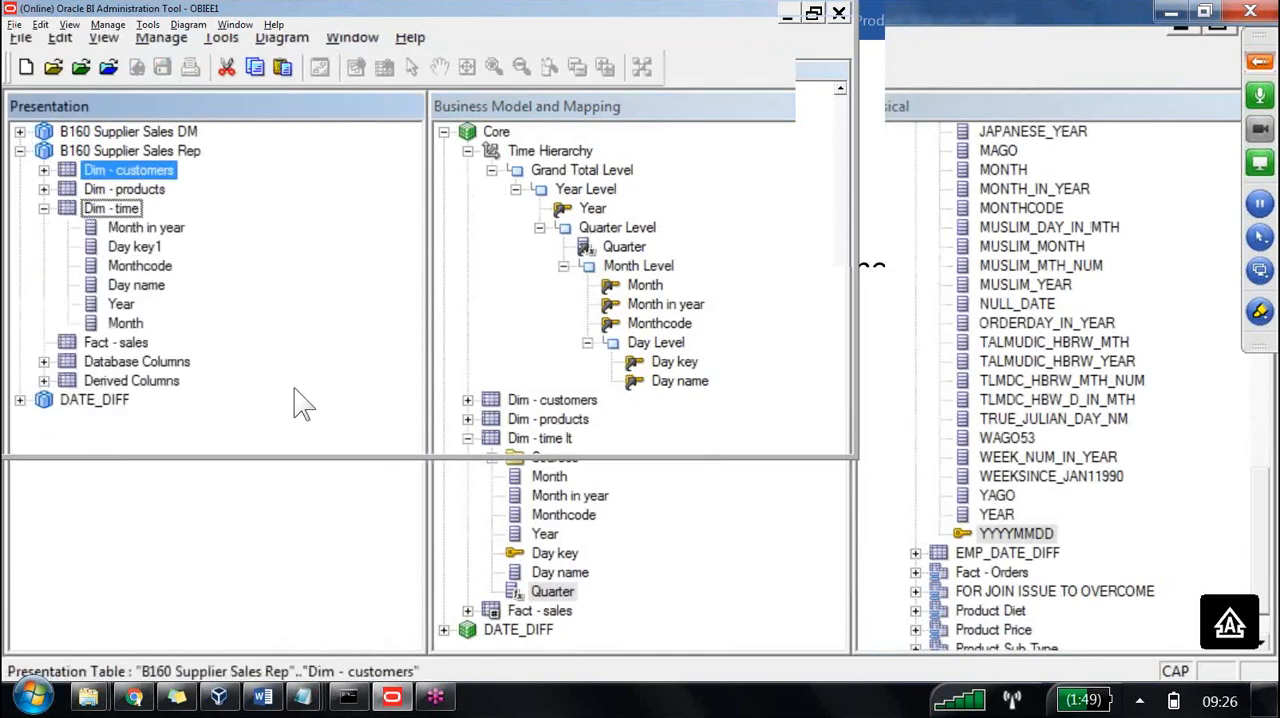
left_click_drag(552, 591, 122, 208)
Check in the presentation table change, run the global consistency check and close its results.
left_click(108, 67)
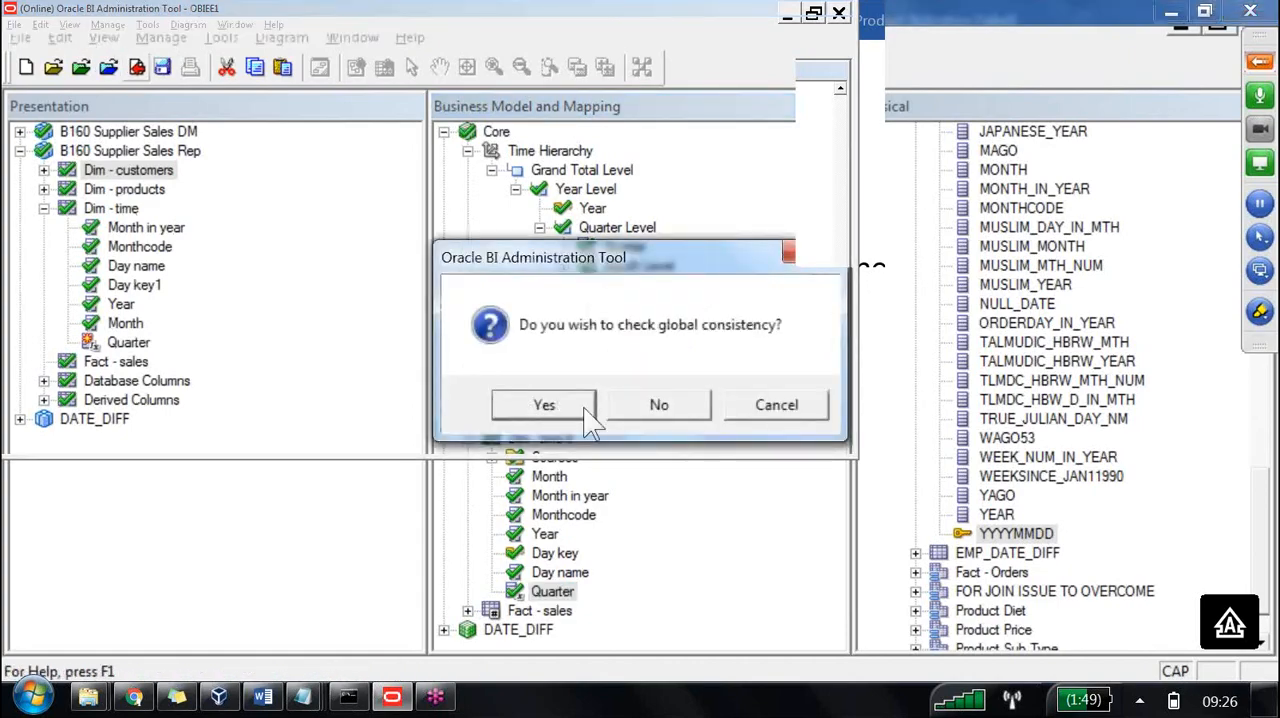
left_click(545, 404)
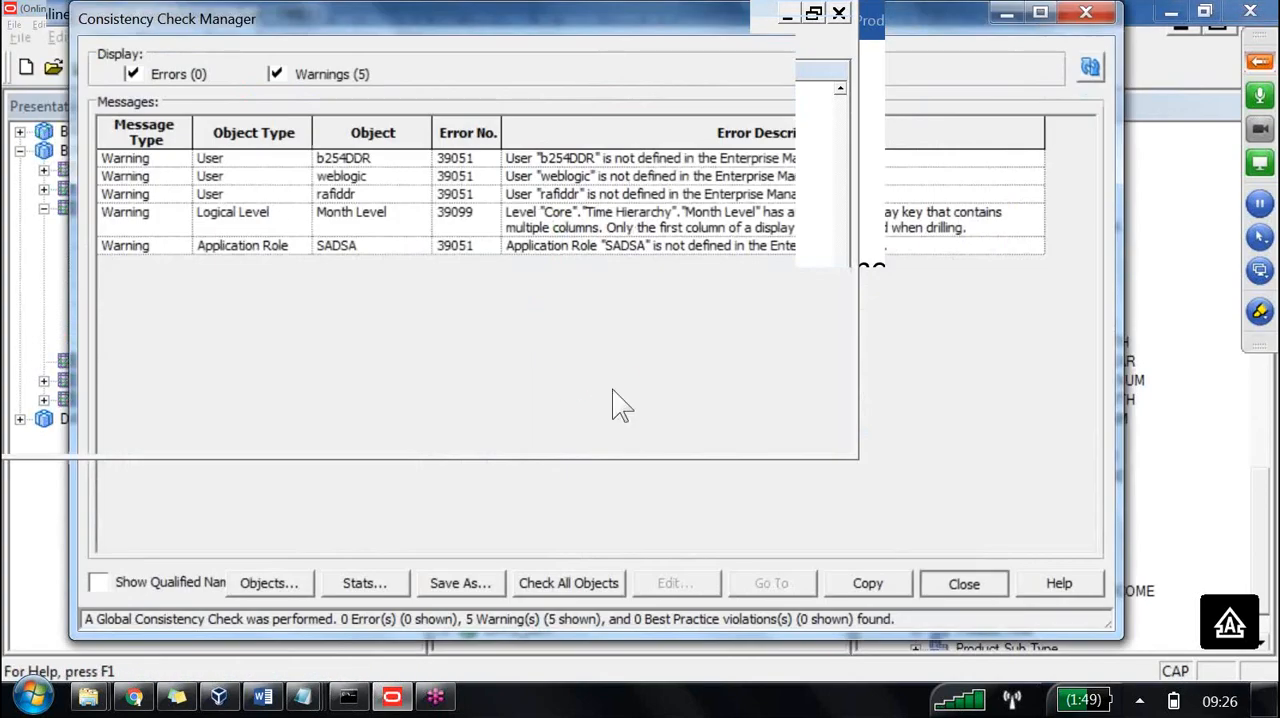
left_click(963, 583)
Switch to Oracle BI Answers in the browser and reload the server metadata for the Time Hierarchy analysis.
left_click(134, 697)
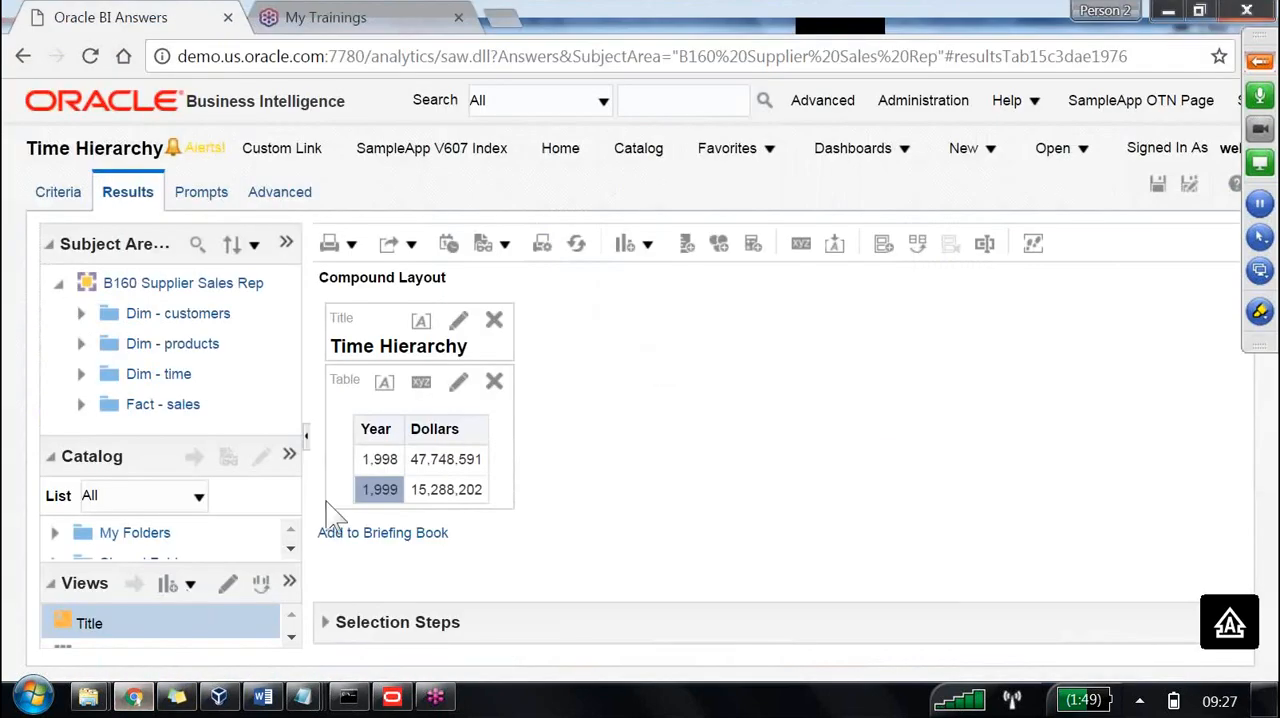
left_click(286, 243)
mouse_move(500, 306)
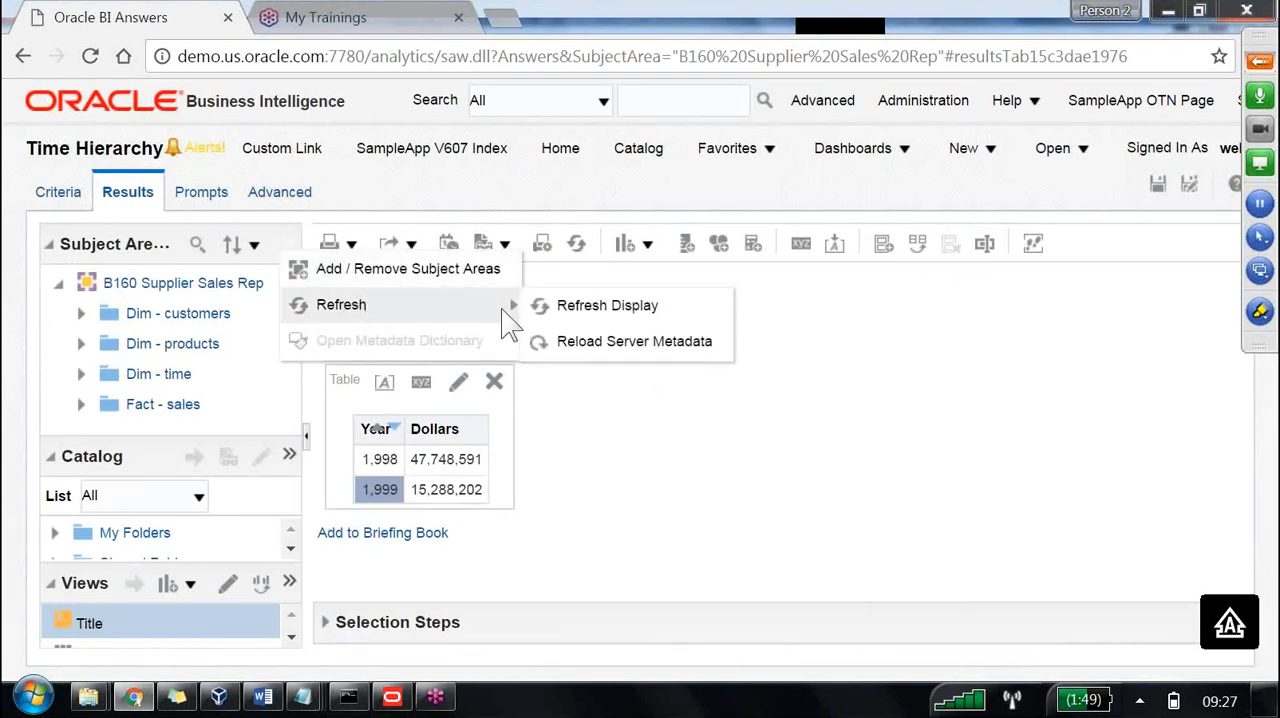
left_click(596, 342)
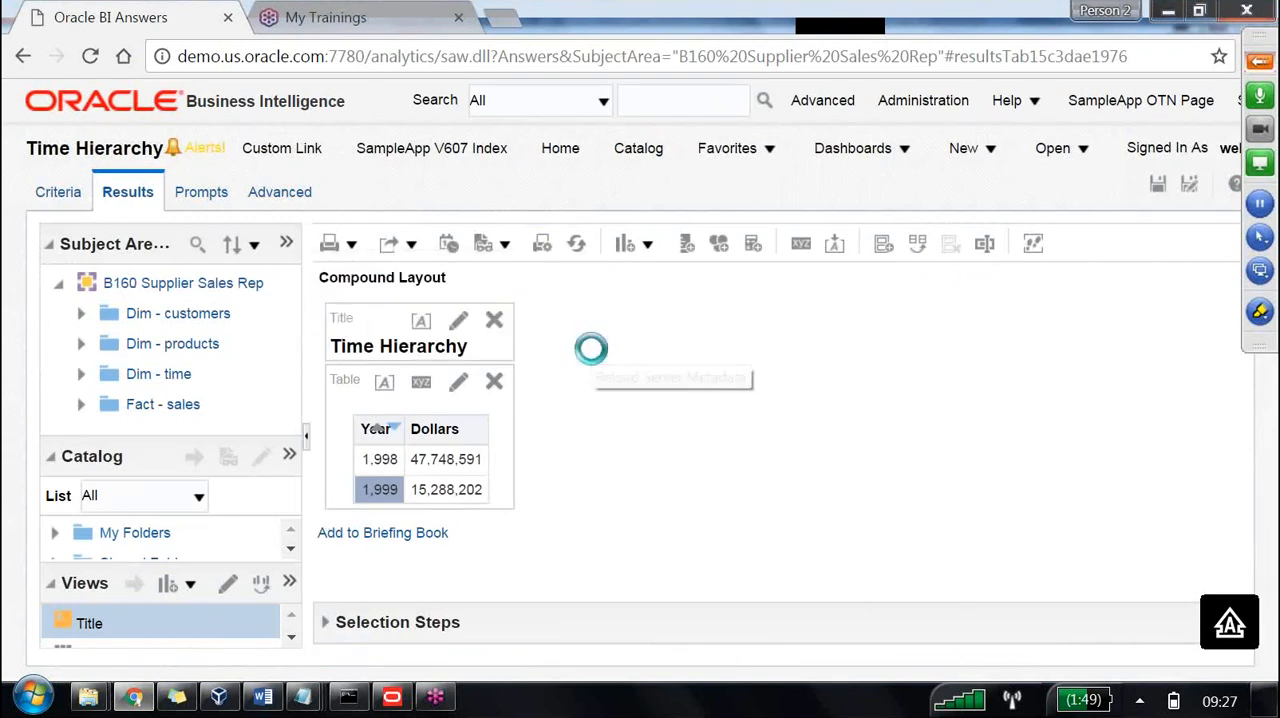
Refresh the Time Hierarchy results and drill down from 1998 through QTR1 and February to the day names.
left_click(579, 246)
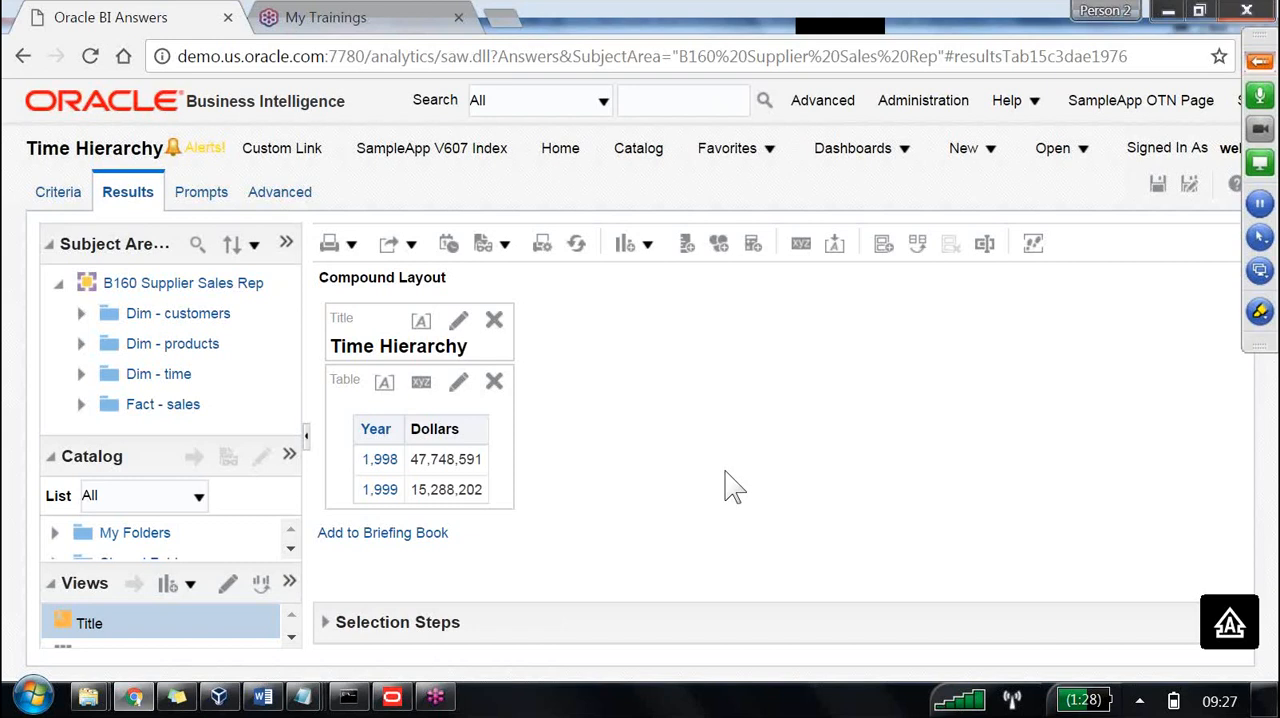
left_click(380, 460)
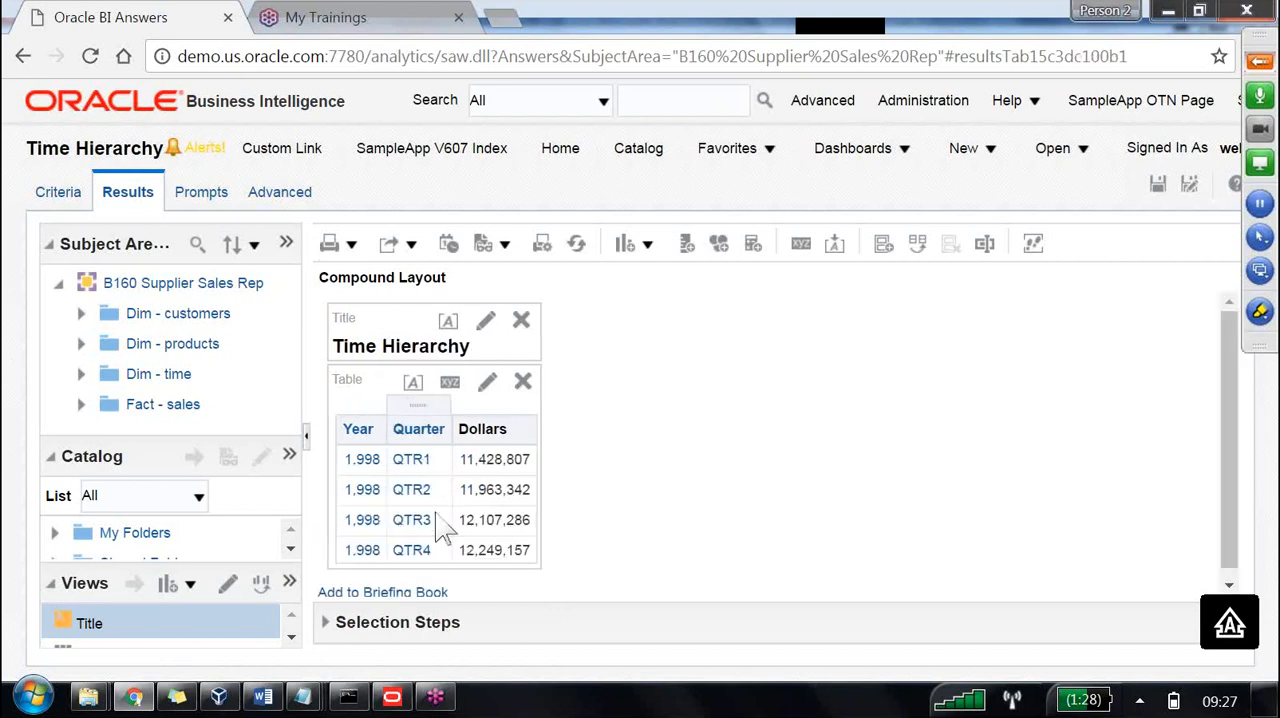
left_click(418, 468)
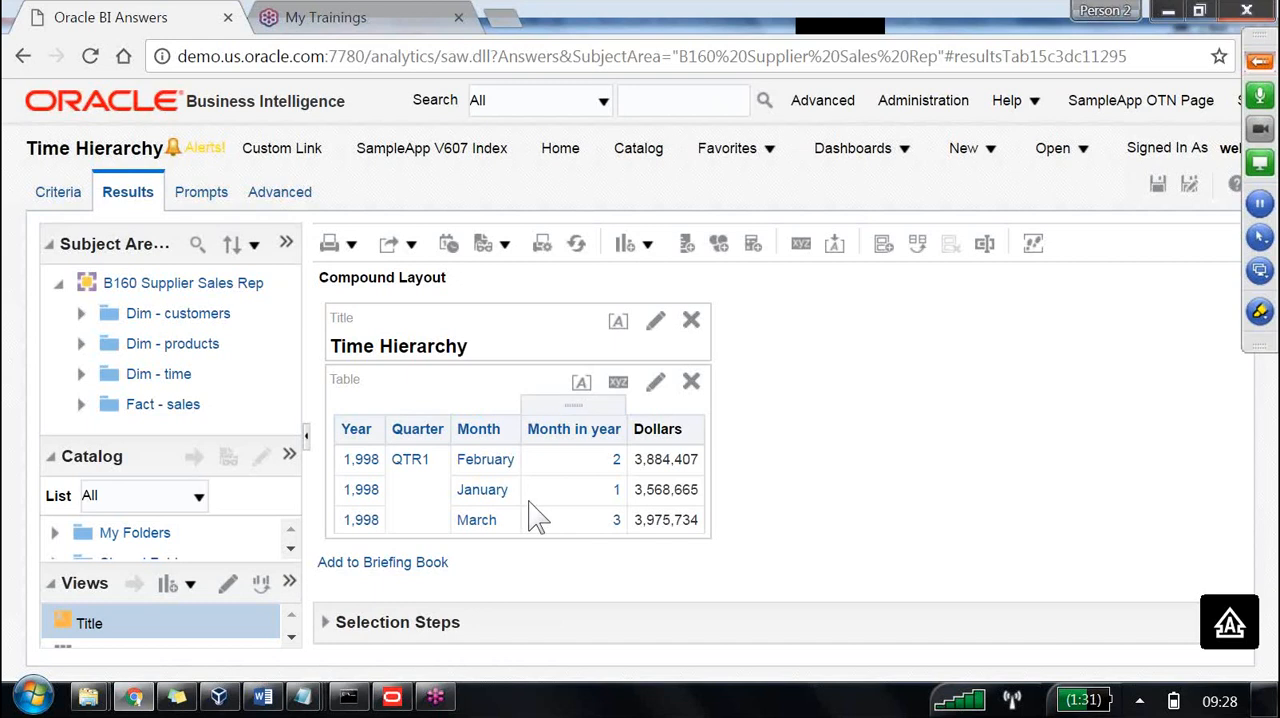
left_click(614, 466)
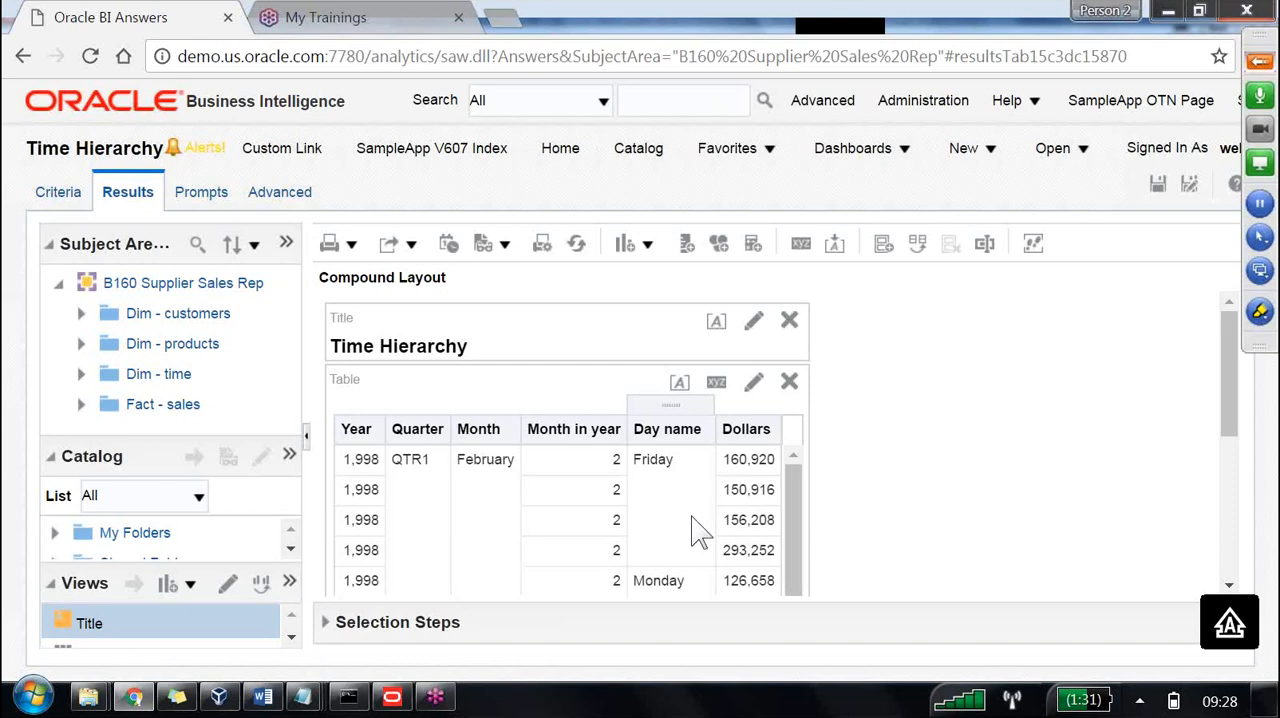
Review the customer and product hierarchy levels in the Word notes and switch back to the Oracle BI Administration Tool.
left_click(263, 697)
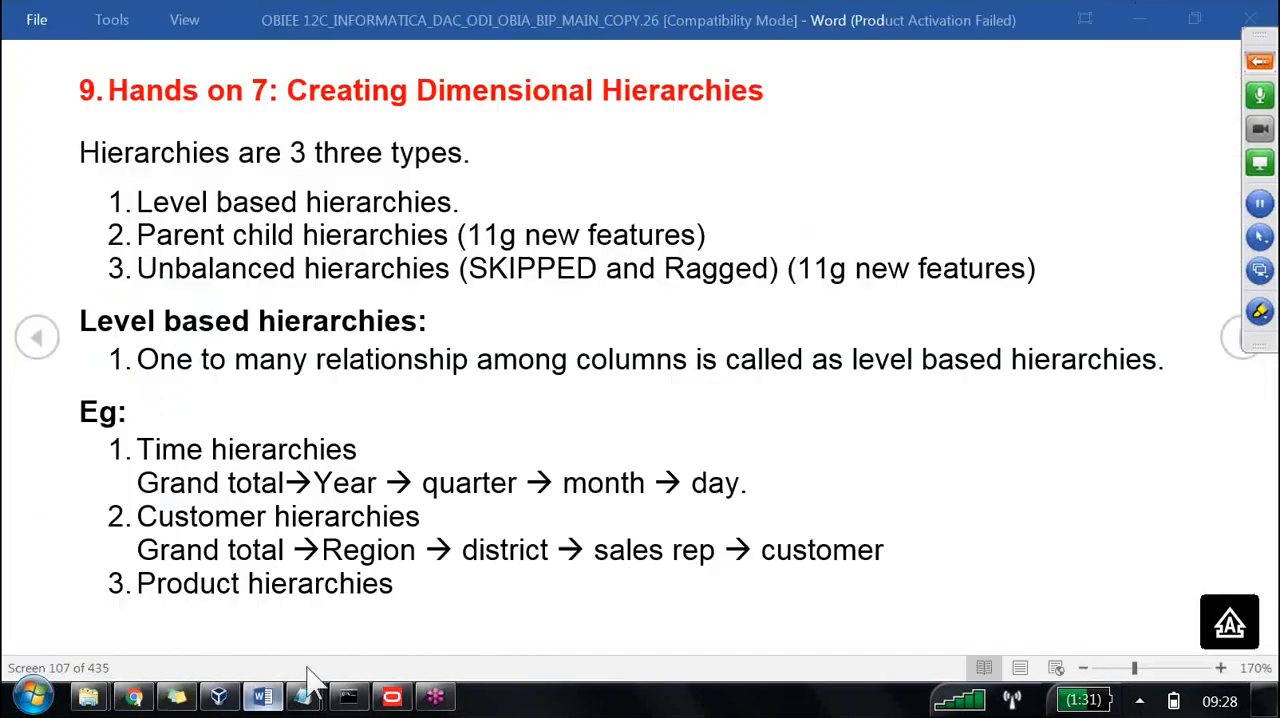
scroll(563, 452, "down", 5)
scroll(565, 455, "down", 5)
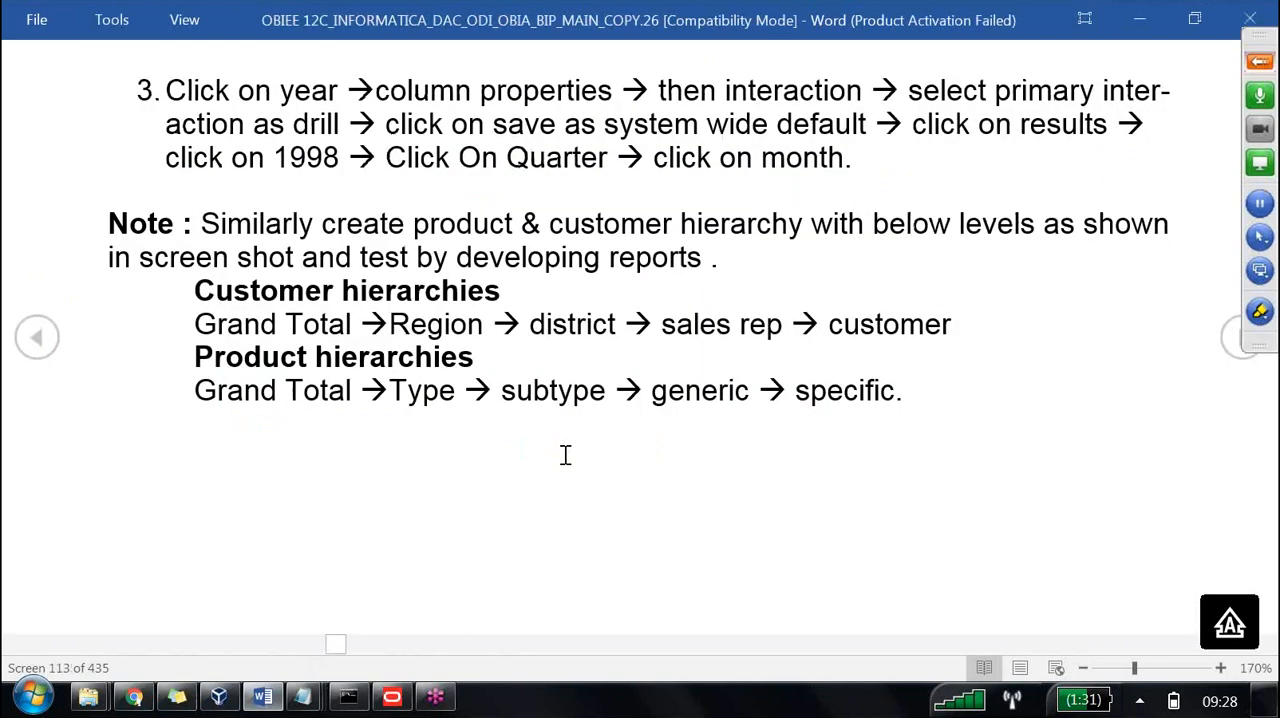
scroll(565, 455, "up", 1)
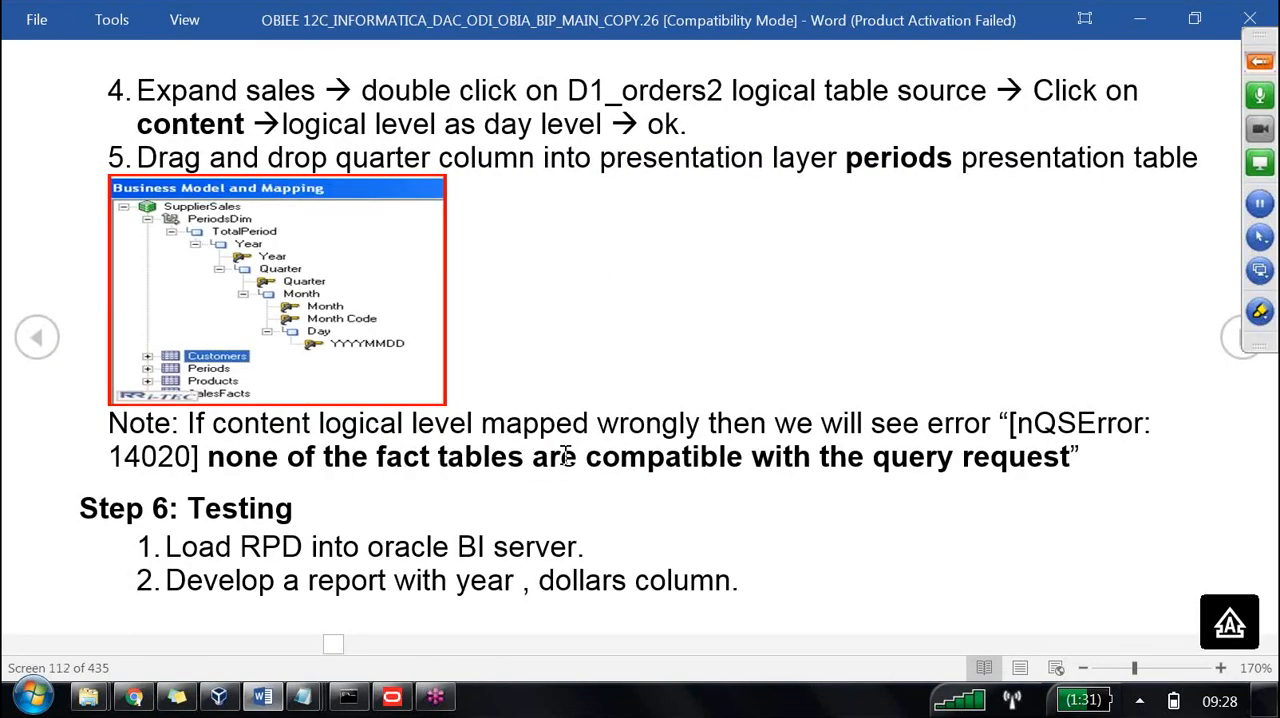
scroll(565, 455, "down", 2)
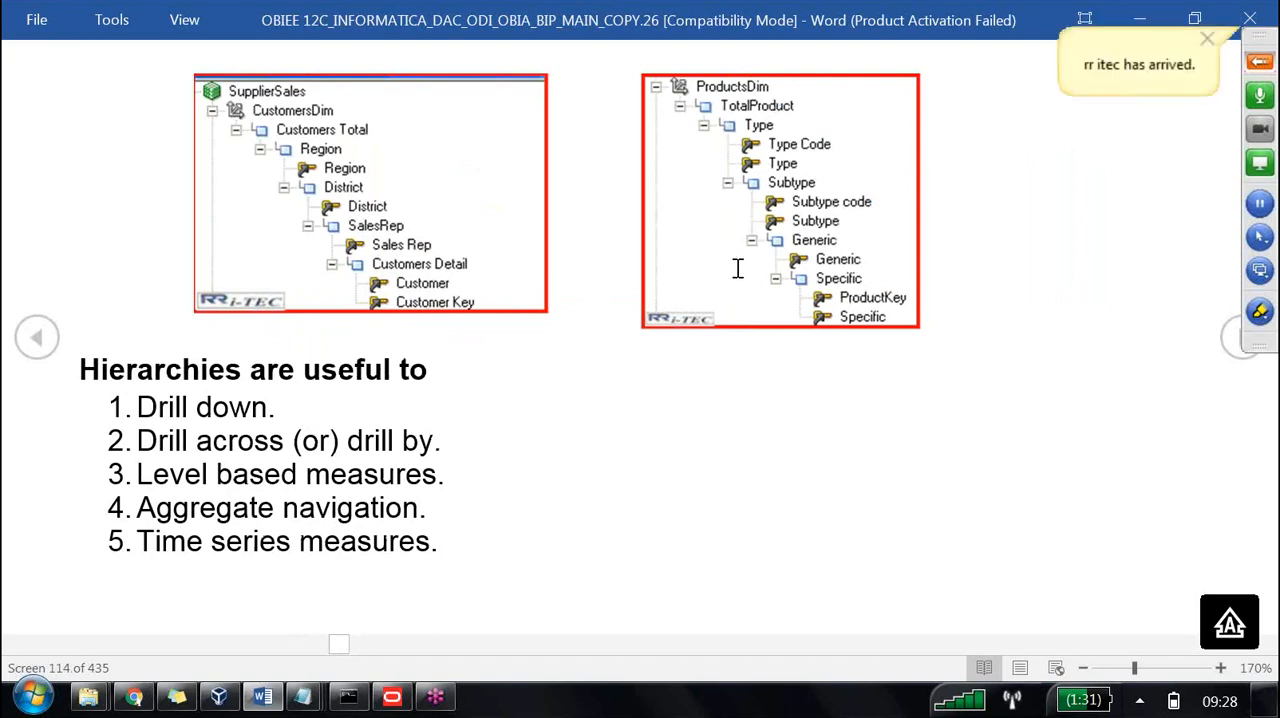
left_click(408, 700)
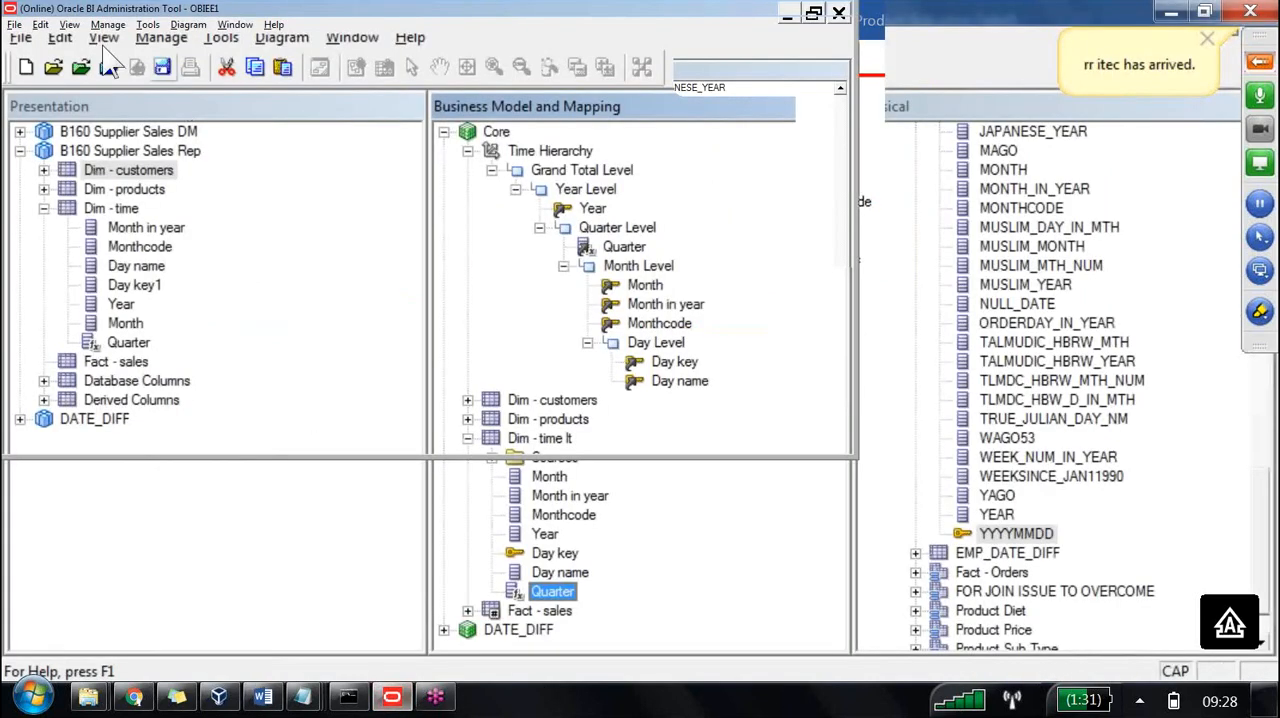